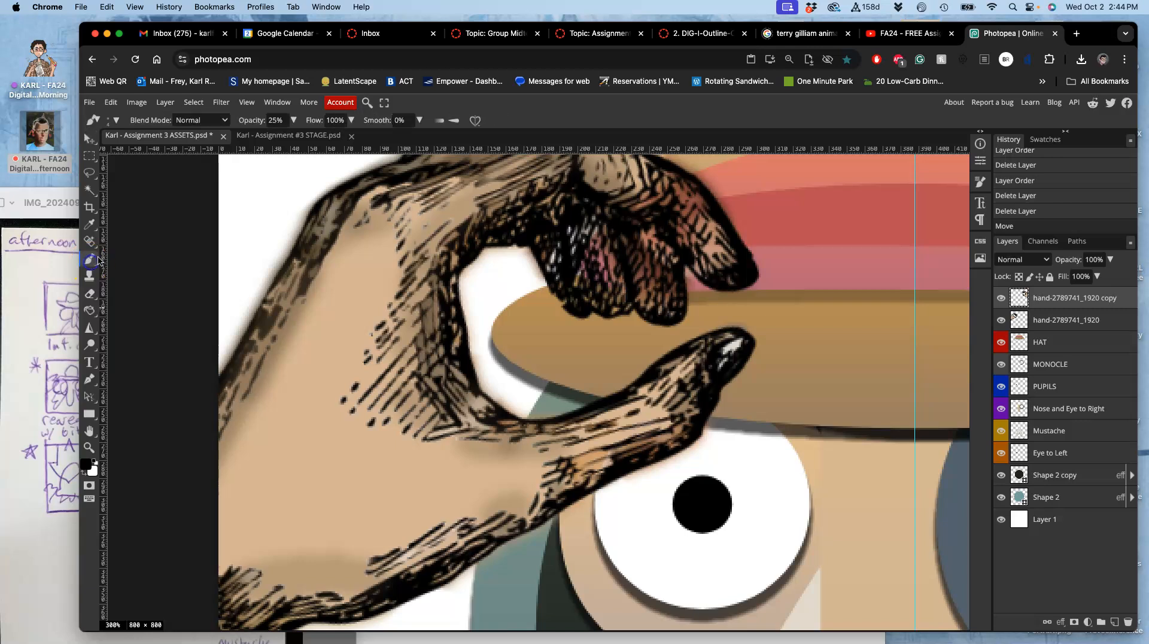
Step: Set the brush size to 4 px and paint faint hatch marks on the left-side hand's palm and below its thumb
click(118, 121)
click(163, 154)
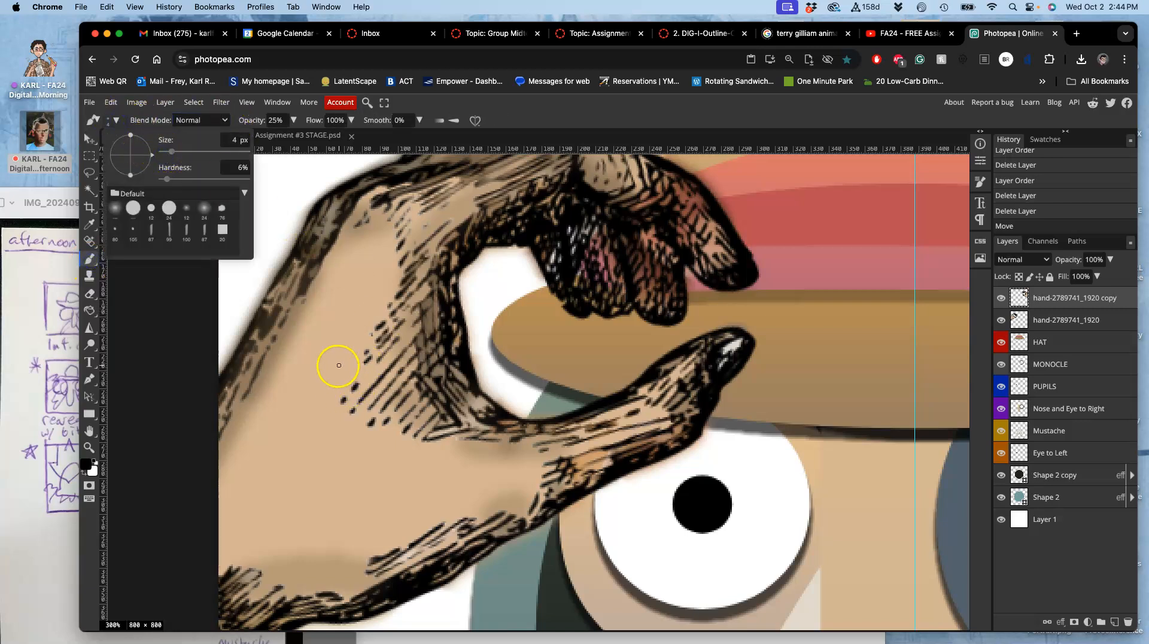
drag(384, 443, 366, 480)
drag(374, 441, 360, 463)
click(361, 465)
click(359, 443)
click(352, 444)
click(386, 443)
drag(432, 448, 443, 456)
Step: Paint a few faint shading strokes along the outer edge of the left-side hand, near the canvas border
scroll(509, 439, down, 5)
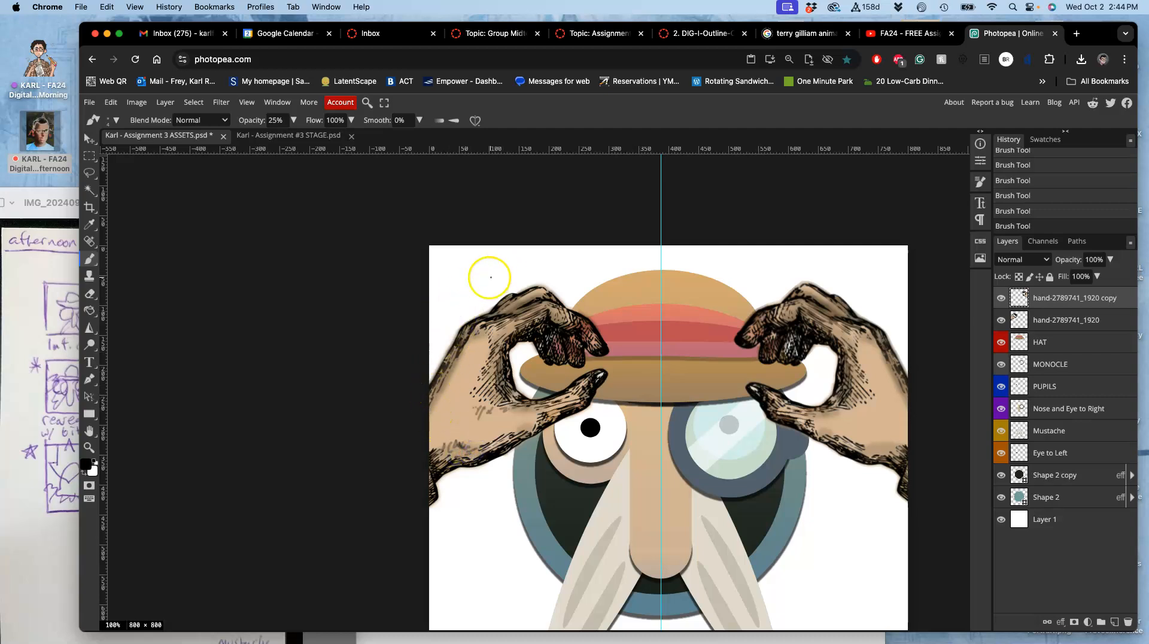
key(super+equal)
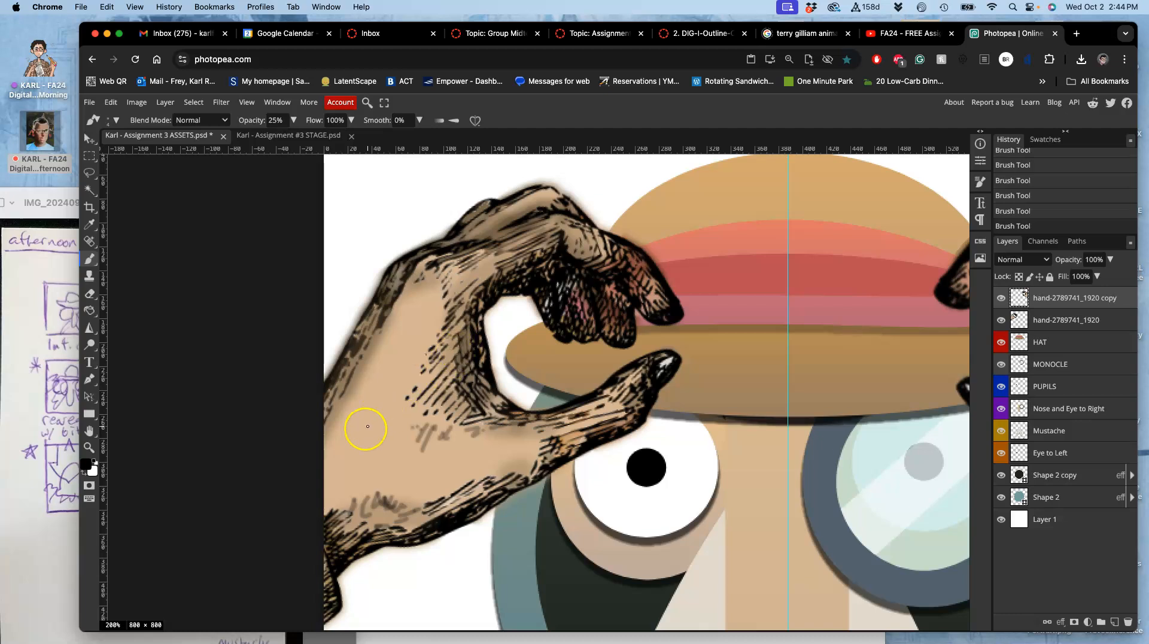
drag(341, 416, 331, 442)
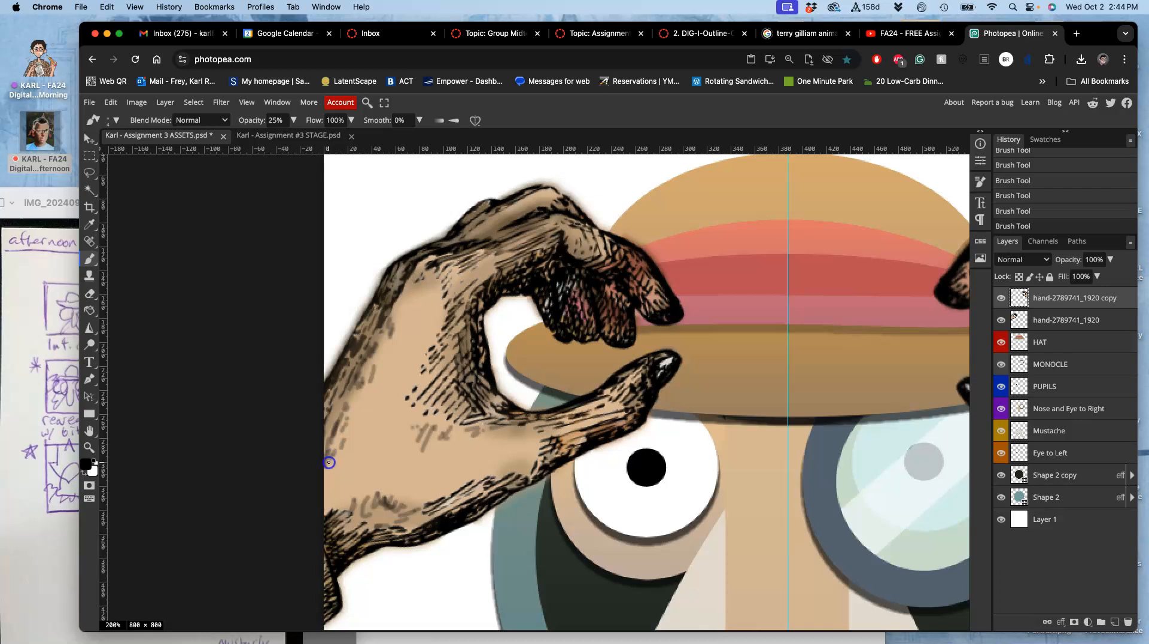
click(326, 473)
Step: Paint faint hatch marks on the right-side hand along its outer edge, across the palm and near the wrist
drag(513, 380, 414, 373)
drag(495, 353, 237, 374)
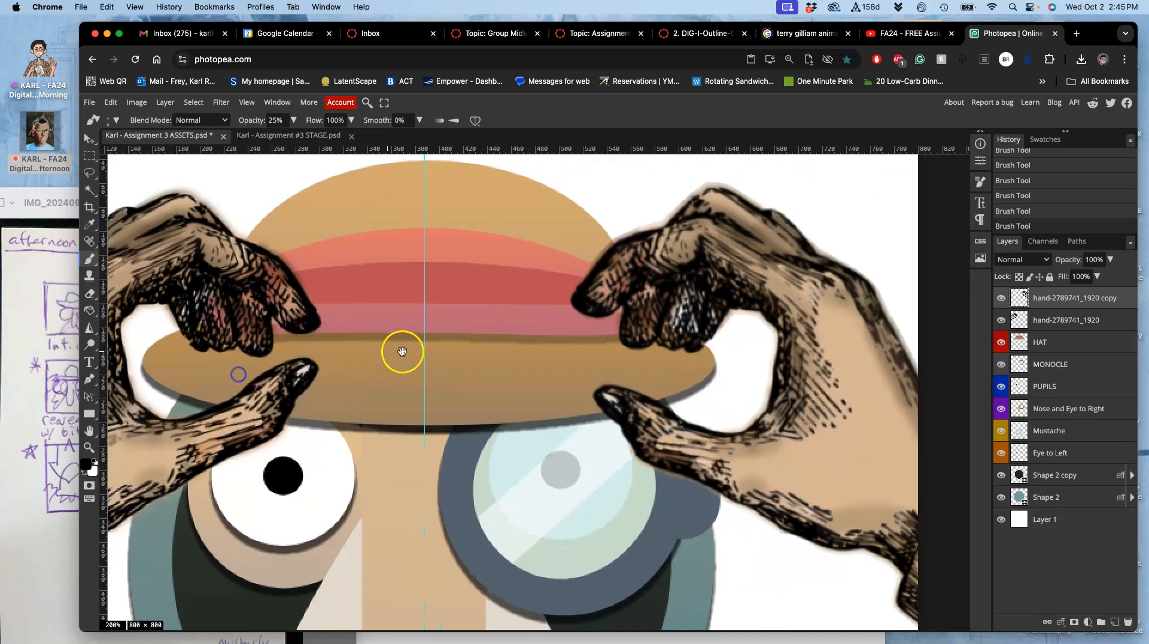
drag(421, 362, 306, 325)
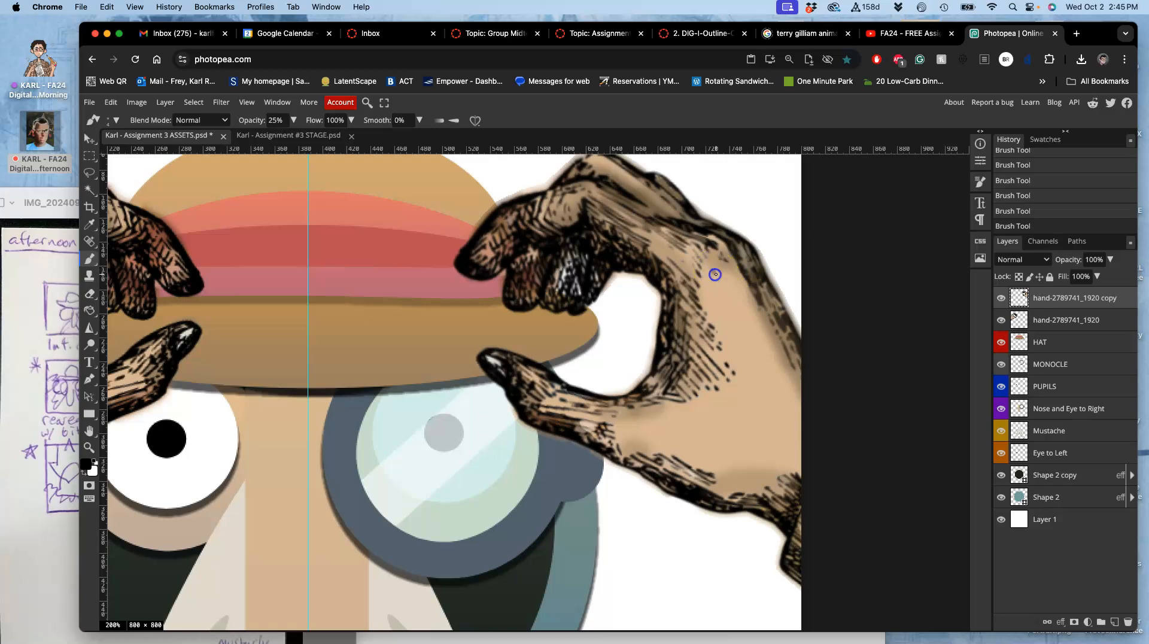
drag(735, 286, 788, 361)
drag(752, 308, 748, 293)
drag(777, 375, 791, 380)
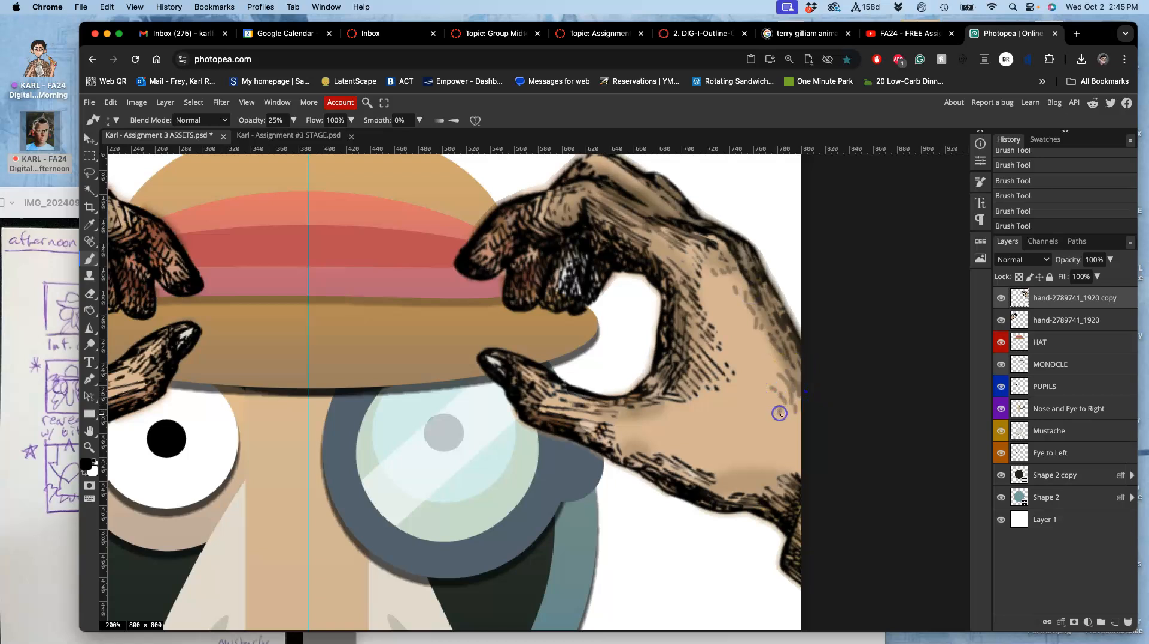
mouse_move(648, 456)
mouse_down()
mouse_move(627, 452)
mouse_move(635, 440)
mouse_move(670, 455)
mouse_move(682, 443)
mouse_move(723, 460)
mouse_move(689, 460)
mouse_up()
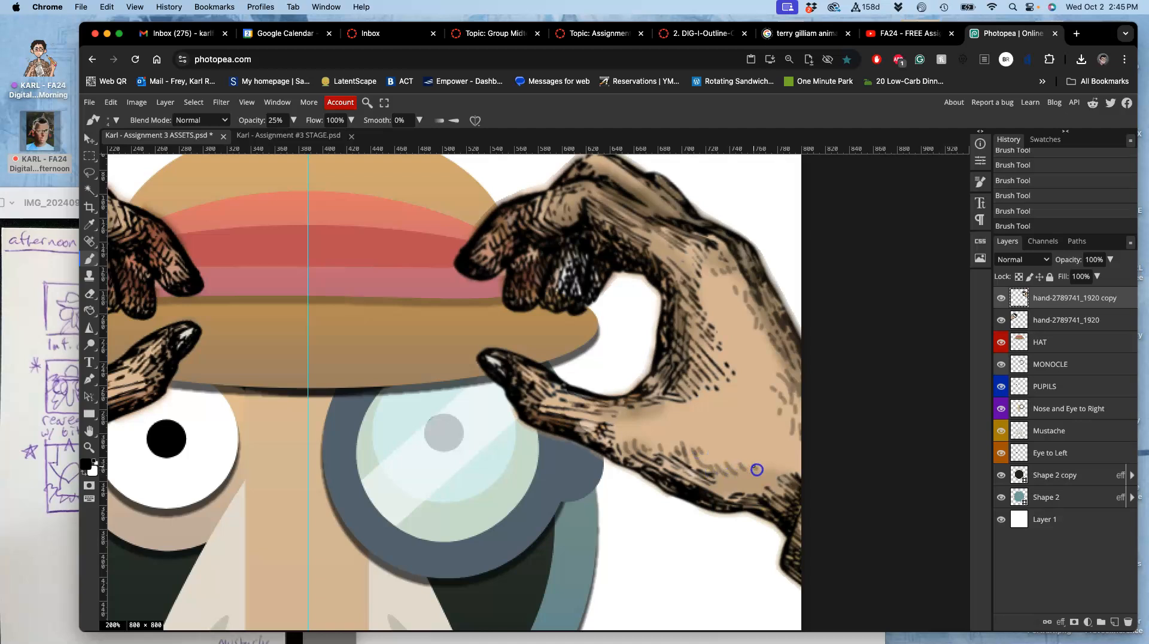
drag(776, 471, 784, 471)
Step: Darken the light highlights on the left-side hand's curled fingers with soft black brush strokes
key(super+minus)
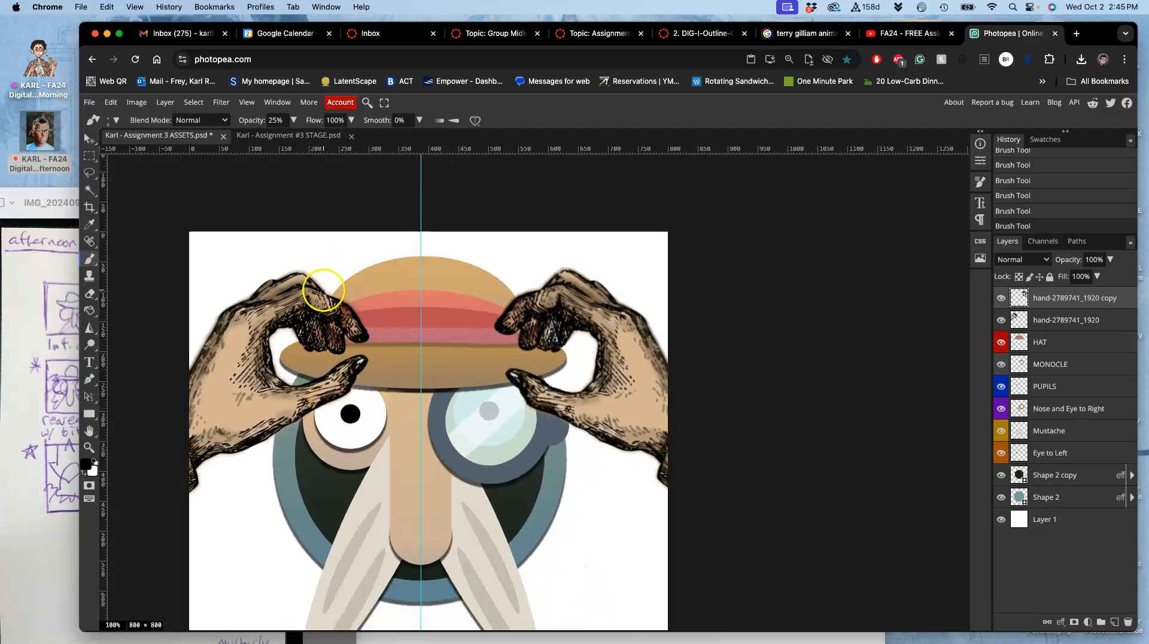
key(super+plus)
key(super+plus)
drag(310, 288, 667, 332)
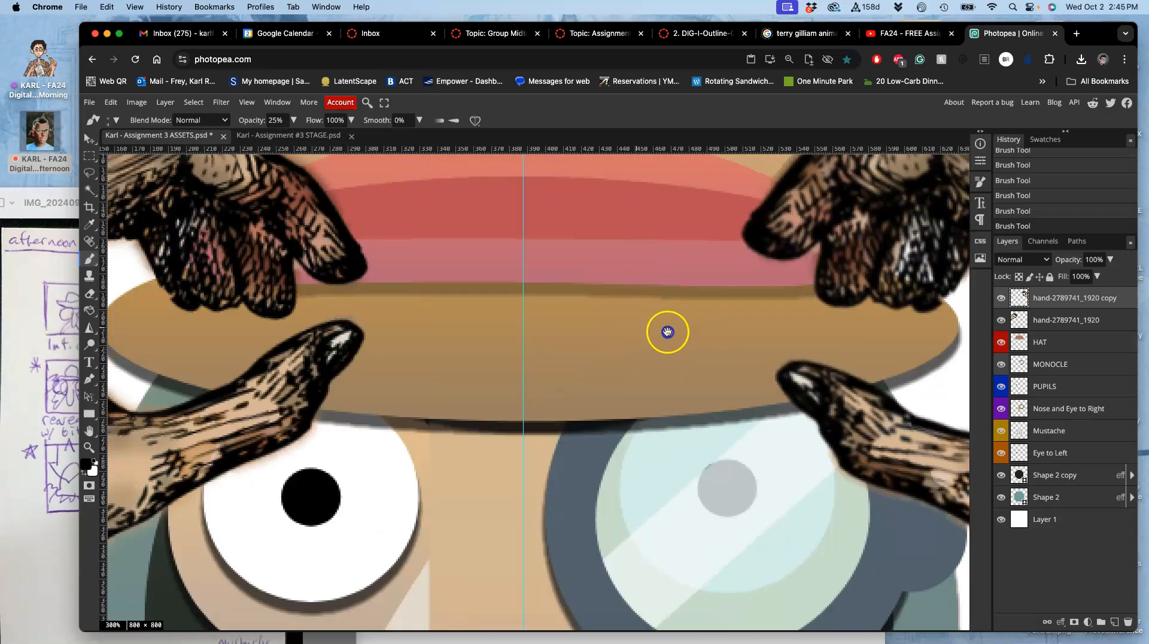
scroll(667, 331, left, 5)
scroll(668, 332, up, 2)
mouse_move(334, 198)
mouse_down()
mouse_move(295, 210)
mouse_move(334, 183)
mouse_move(289, 217)
mouse_move(324, 176)
mouse_move(297, 192)
mouse_move(316, 180)
mouse_move(304, 190)
mouse_move(427, 252)
mouse_move(374, 207)
mouse_move(299, 229)
mouse_move(362, 190)
mouse_move(399, 208)
mouse_move(440, 295)
mouse_up()
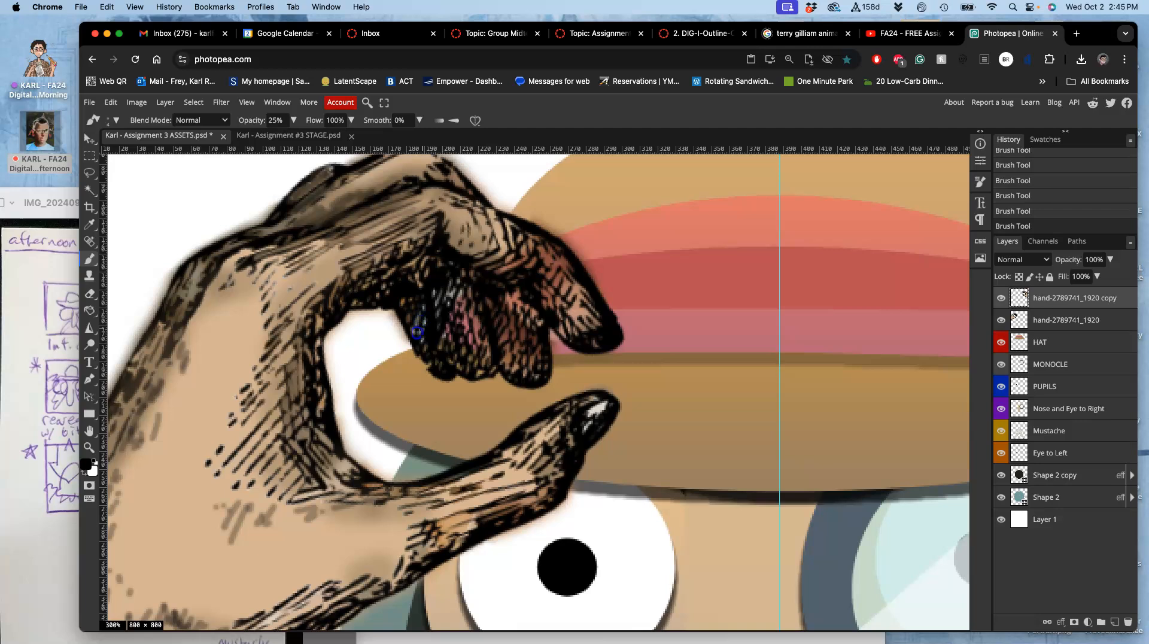
mouse_move(431, 337)
mouse_down()
mouse_move(476, 323)
mouse_move(461, 294)
mouse_move(448, 299)
mouse_move(503, 289)
mouse_move(547, 393)
mouse_move(508, 362)
mouse_up()
click(473, 340)
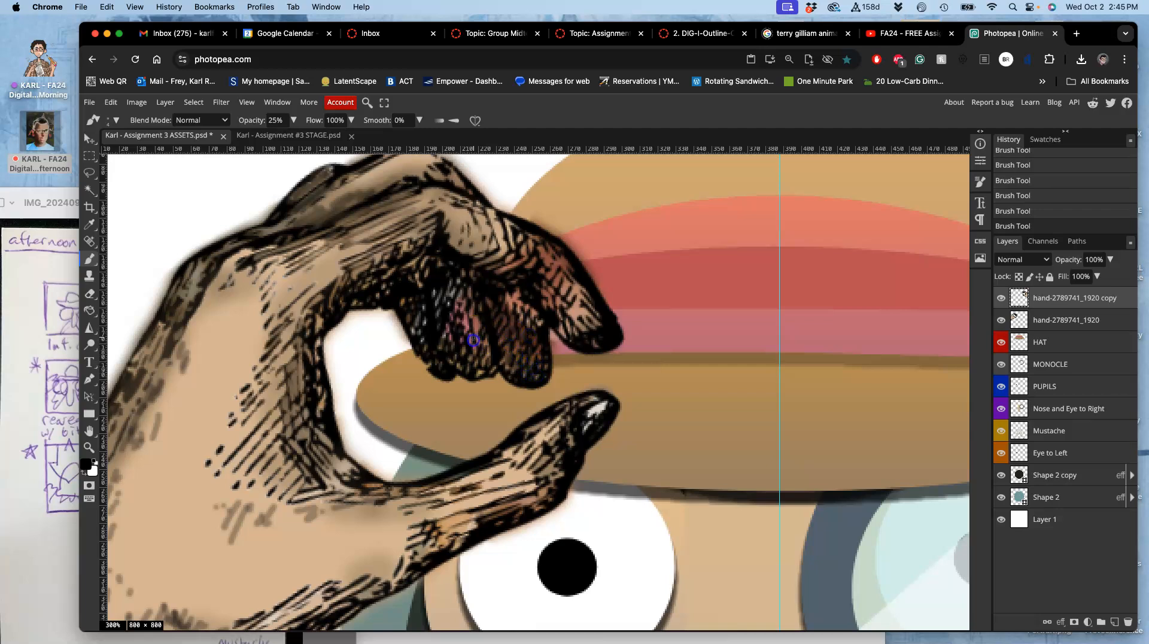
mouse_move(564, 411)
mouse_down()
mouse_move(590, 397)
mouse_move(577, 328)
mouse_move(548, 279)
mouse_move(557, 287)
mouse_move(469, 314)
mouse_move(452, 290)
mouse_move(439, 299)
mouse_up()
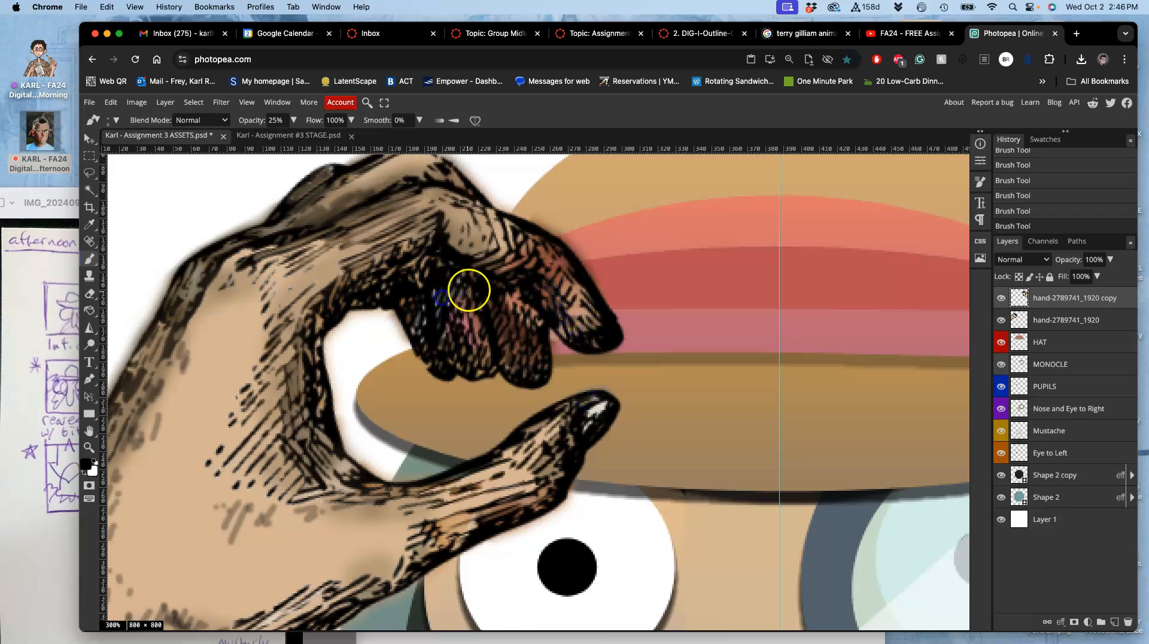
Step: Darken the highlights on the right-side hand's curled fingers with black strokes and a brown sampled from the fingers
drag(586, 317, 391, 366)
drag(544, 345, 361, 349)
drag(765, 346, 805, 357)
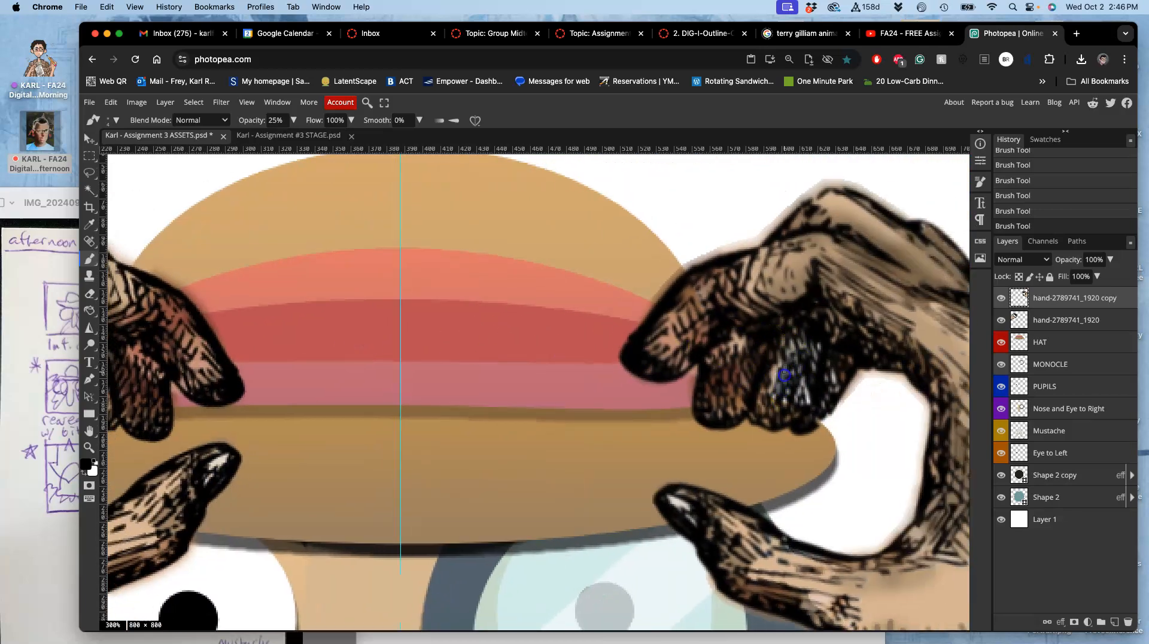
drag(790, 341, 784, 357)
mouse_move(818, 402)
mouse_down()
mouse_move(816, 367)
mouse_move(846, 310)
mouse_move(788, 287)
mouse_move(694, 289)
mouse_up()
alt+click(686, 290)
drag(831, 379, 832, 375)
key(super+minus)
key(super+minus)
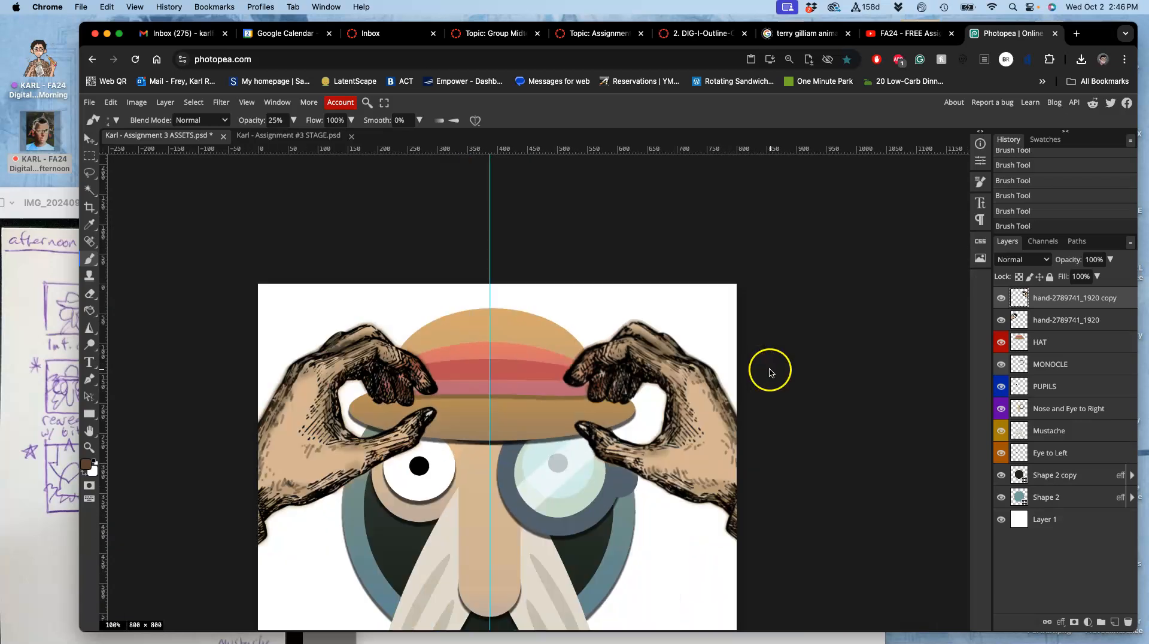
Step: Duplicate both hand layers and hide the two source layers, leaving only the new copies visible
click(1057, 301)
key(super+j)
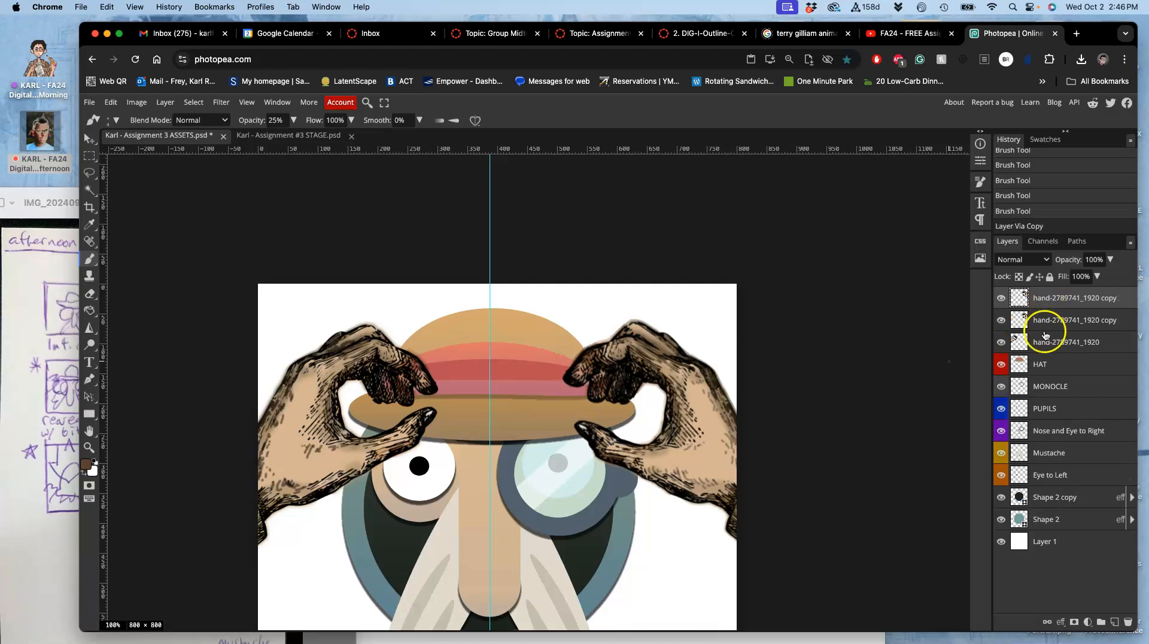
click(1043, 346)
key(super+j)
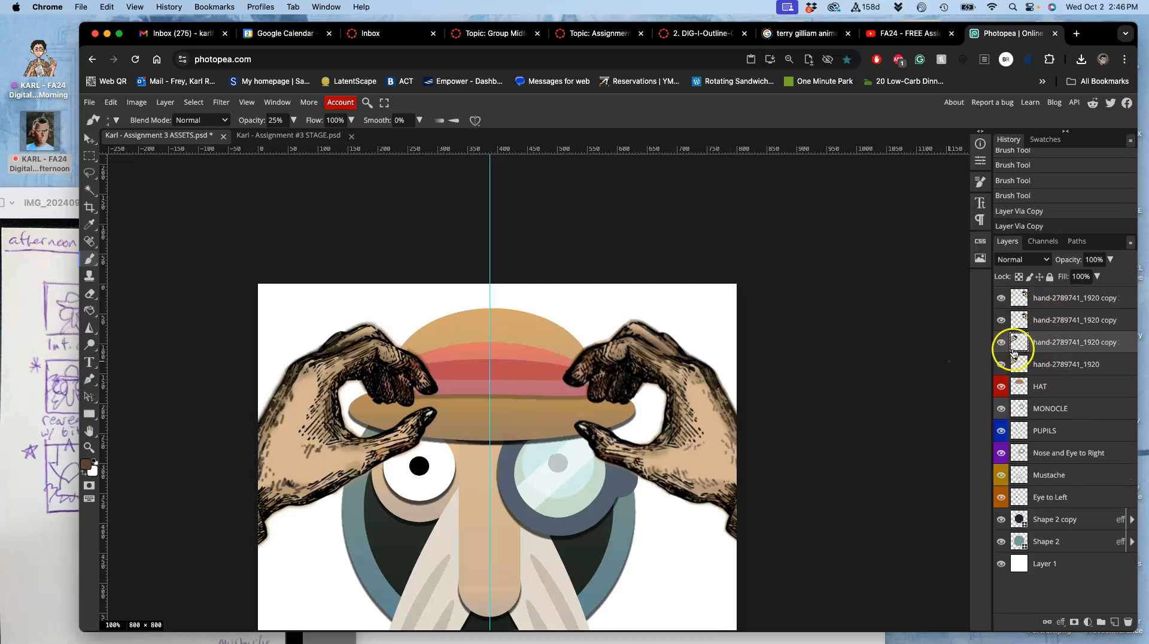
click(1002, 364)
click(1001, 320)
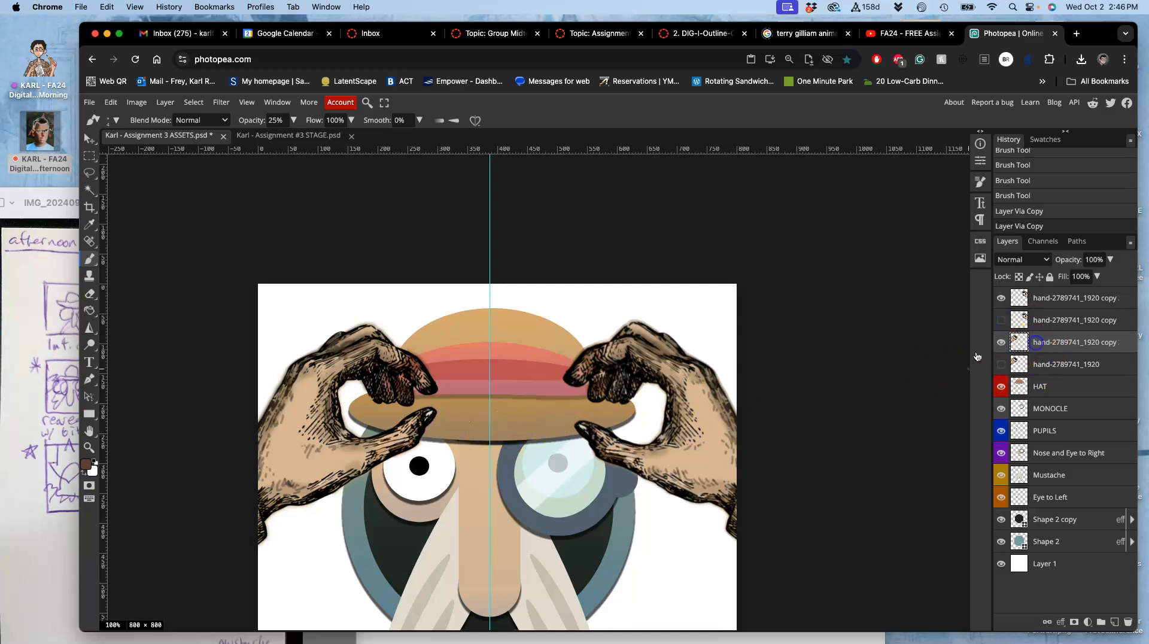
Step: Lasso the left-side thumb tip where it overlaps the hat brim, delete it from the visible copy, and deselect
key(super+plus)
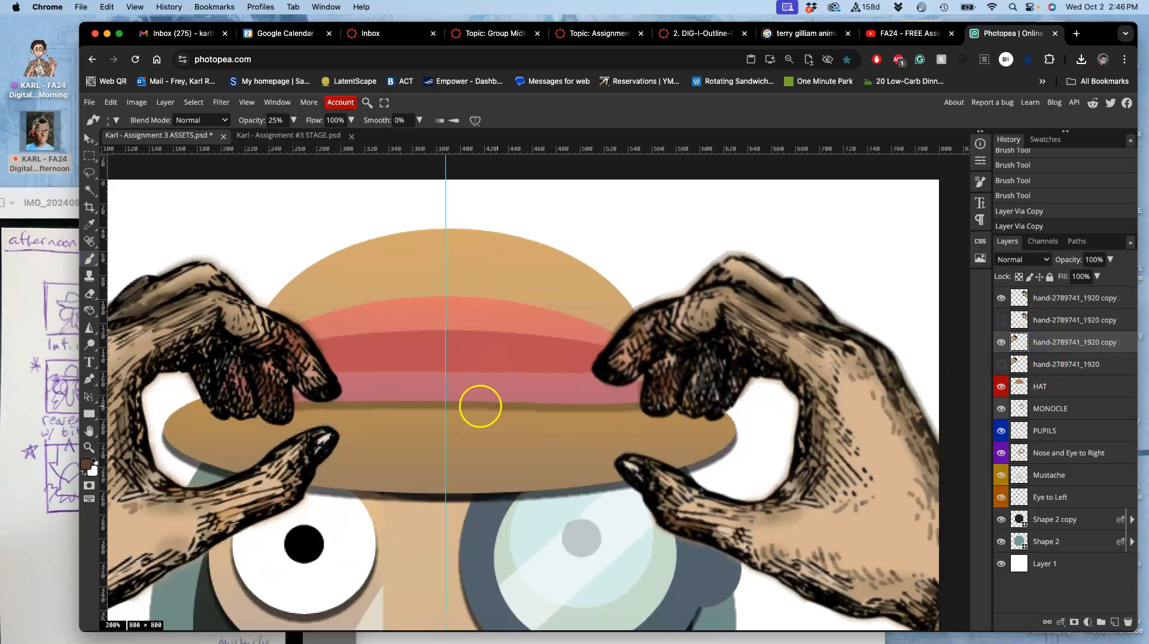
drag(455, 402, 602, 332)
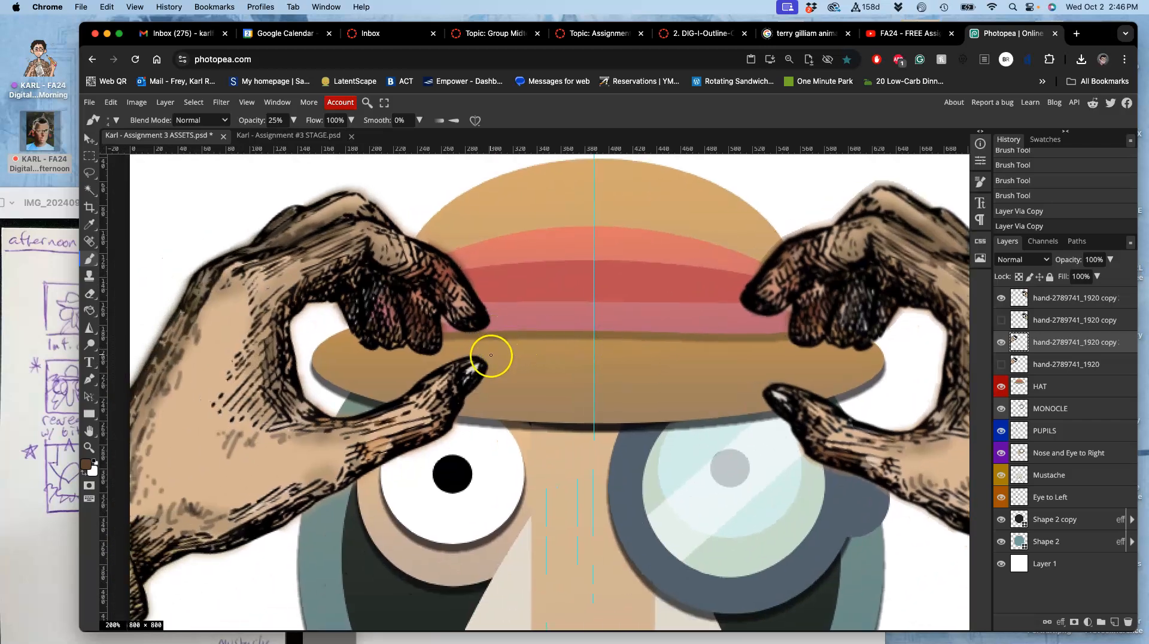
click(89, 173)
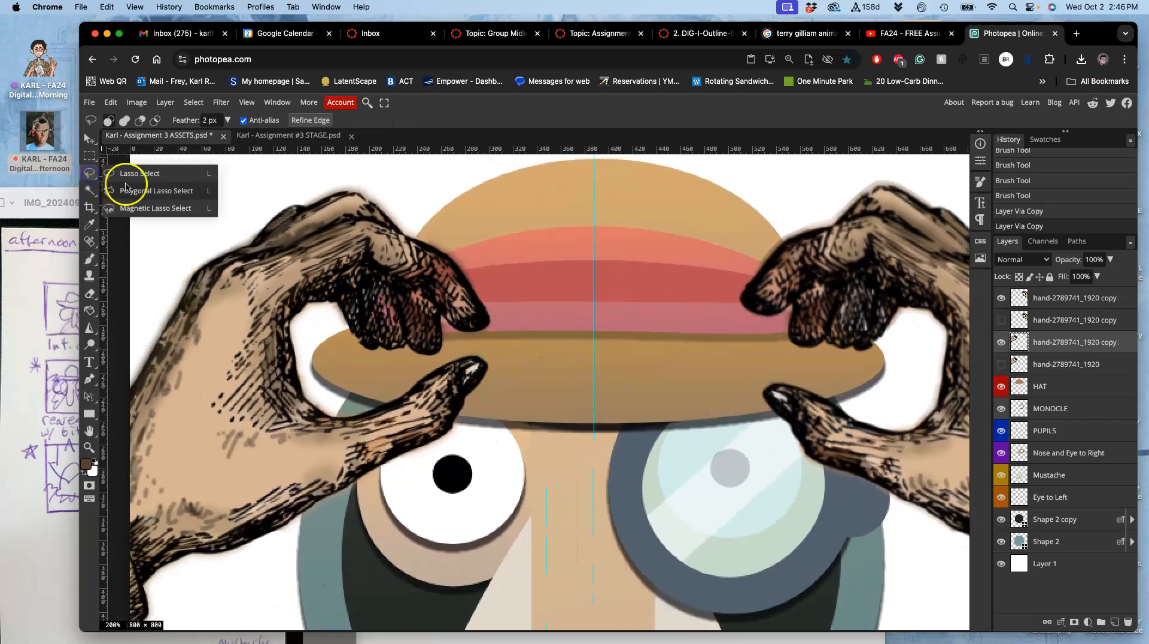
click(384, 401)
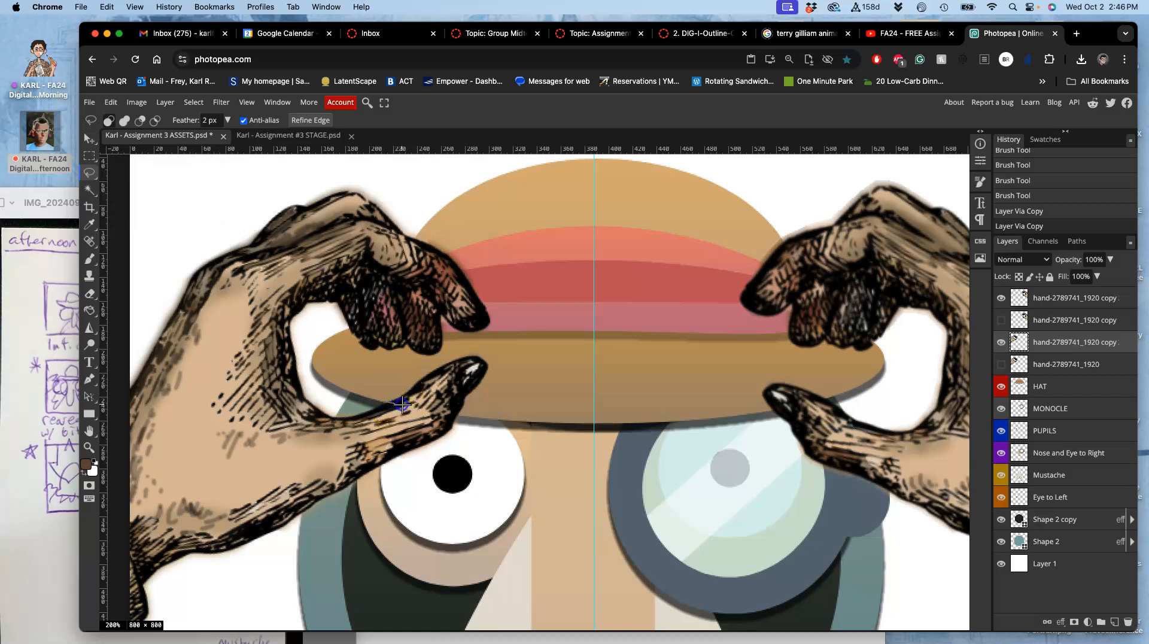
mouse_move(481, 414)
mouse_down()
mouse_move(503, 385)
mouse_move(493, 355)
mouse_up()
drag(407, 380, 413, 384)
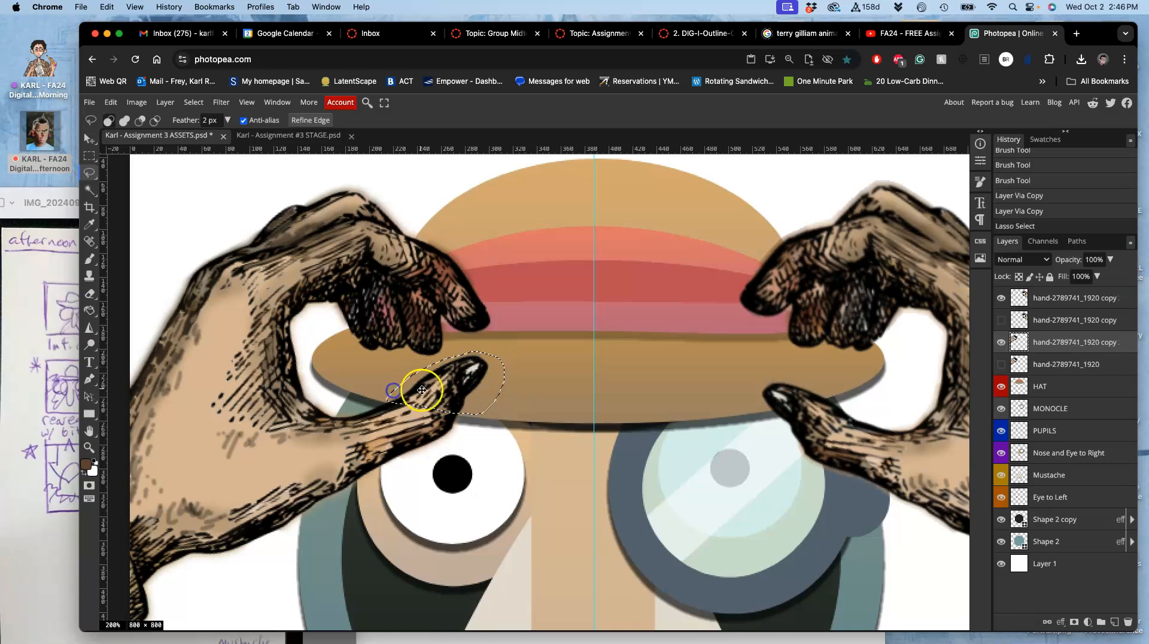
key(Delete)
click(545, 383)
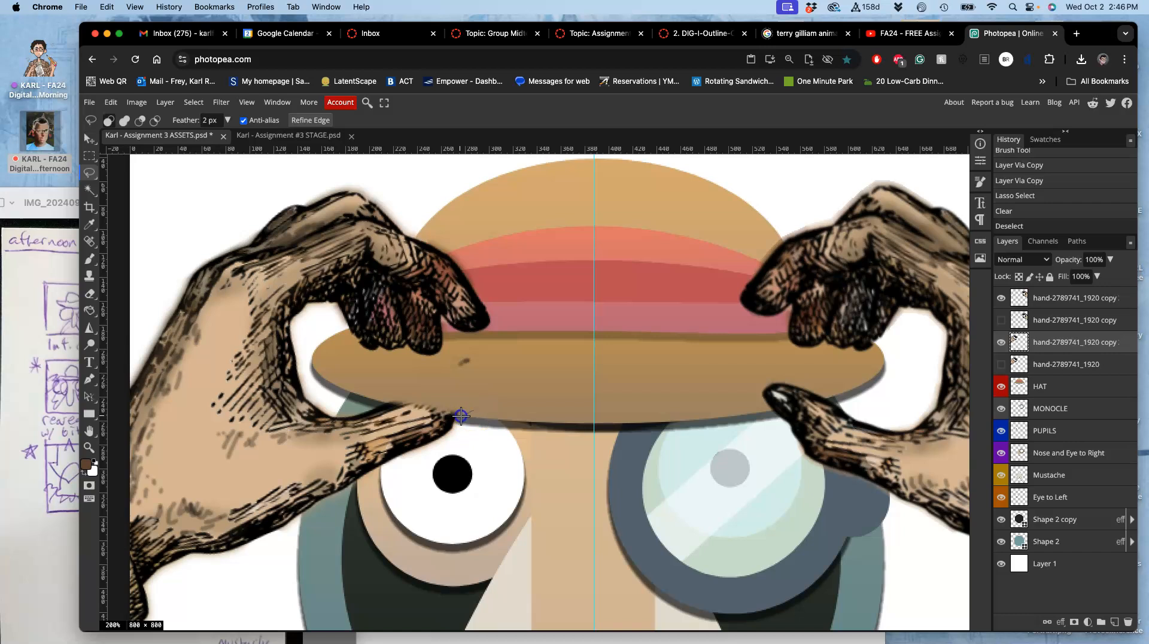
Step: Lasso the remaining thumb edge along the lower hat brim on the left-side hand, delete it, and deselect
drag(390, 398, 435, 393)
drag(453, 398, 455, 398)
key(BackSpace)
click(485, 400)
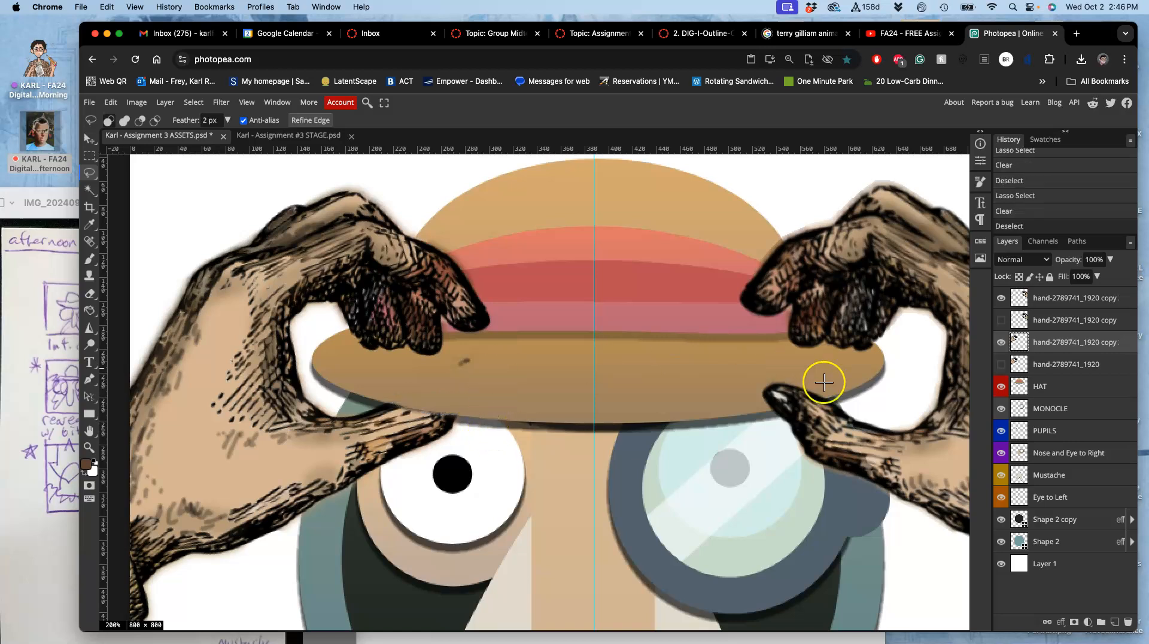
Step: On the visible right-side hand copy, lasso and delete the thumb areas overlapping the hat brim, and clear the selection
click(1054, 298)
mouse_move(827, 373)
mouse_down()
mouse_move(760, 389)
mouse_move(776, 373)
mouse_up()
click(806, 367)
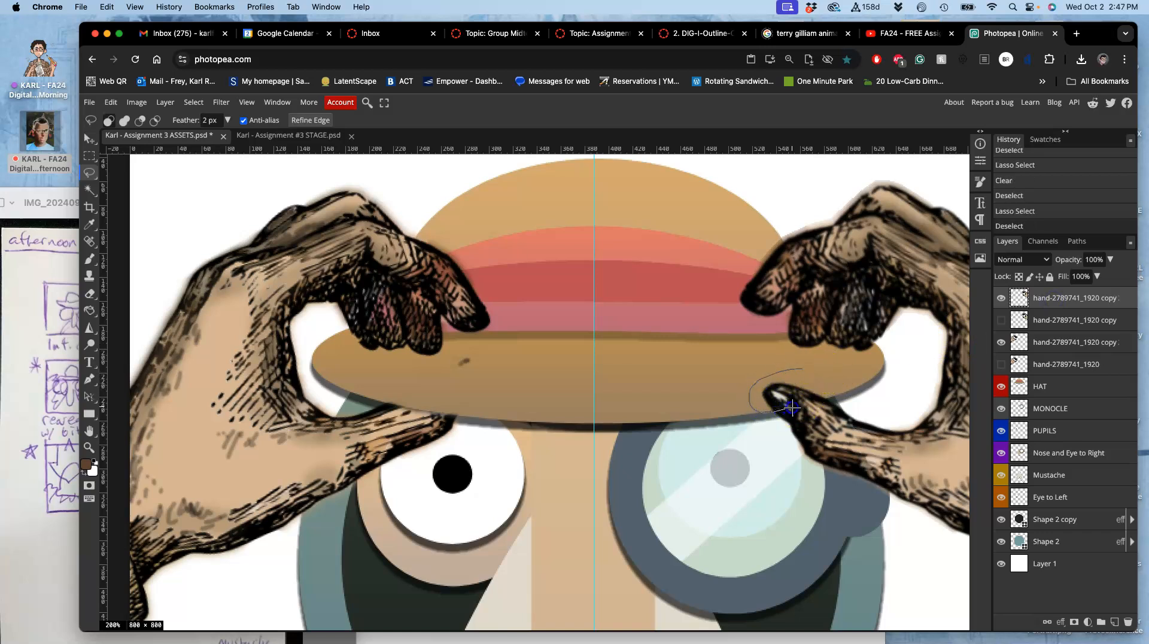
drag(835, 391, 830, 367)
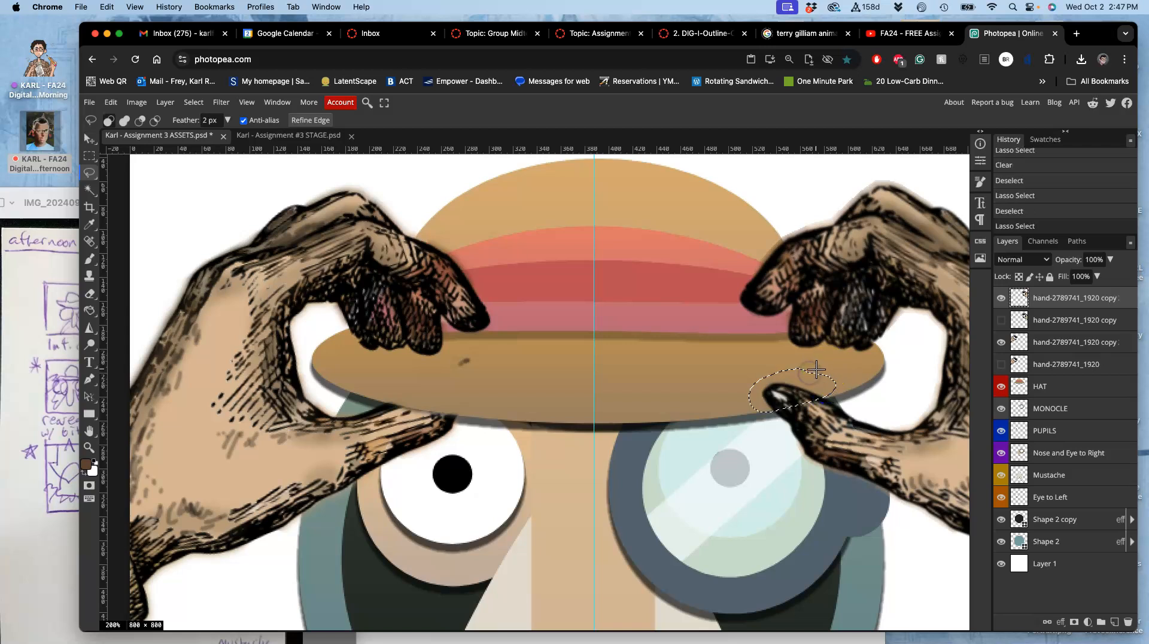
key(Delete)
key(ctrl+d)
mouse_move(822, 387)
mouse_down()
mouse_move(769, 412)
mouse_move(840, 384)
mouse_up()
key(Delete)
key(ctrl+d)
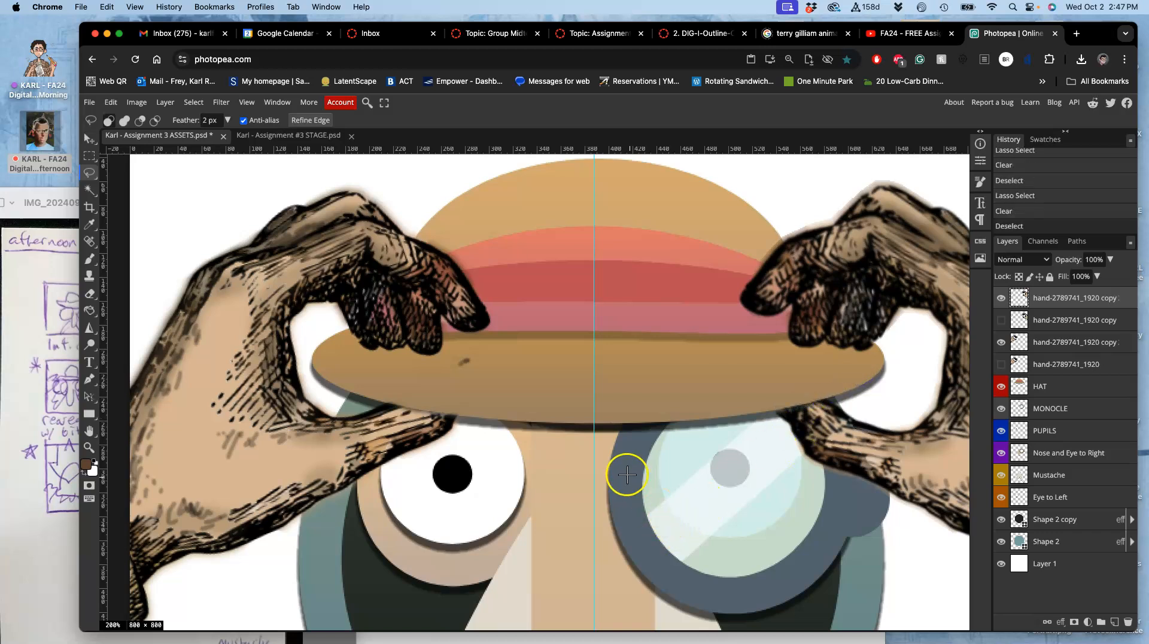
Step: On the visible left-side hand copy, lasso and delete a thin strip of thumb along the brim's lower edge, and deselect
click(1036, 340)
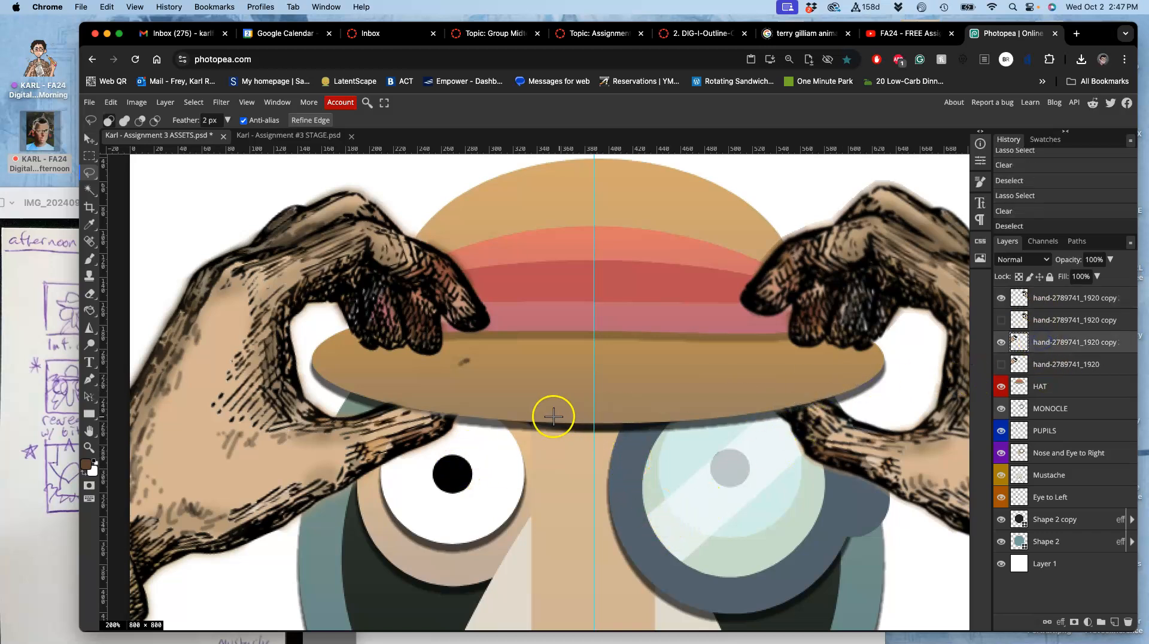
drag(414, 395, 394, 394)
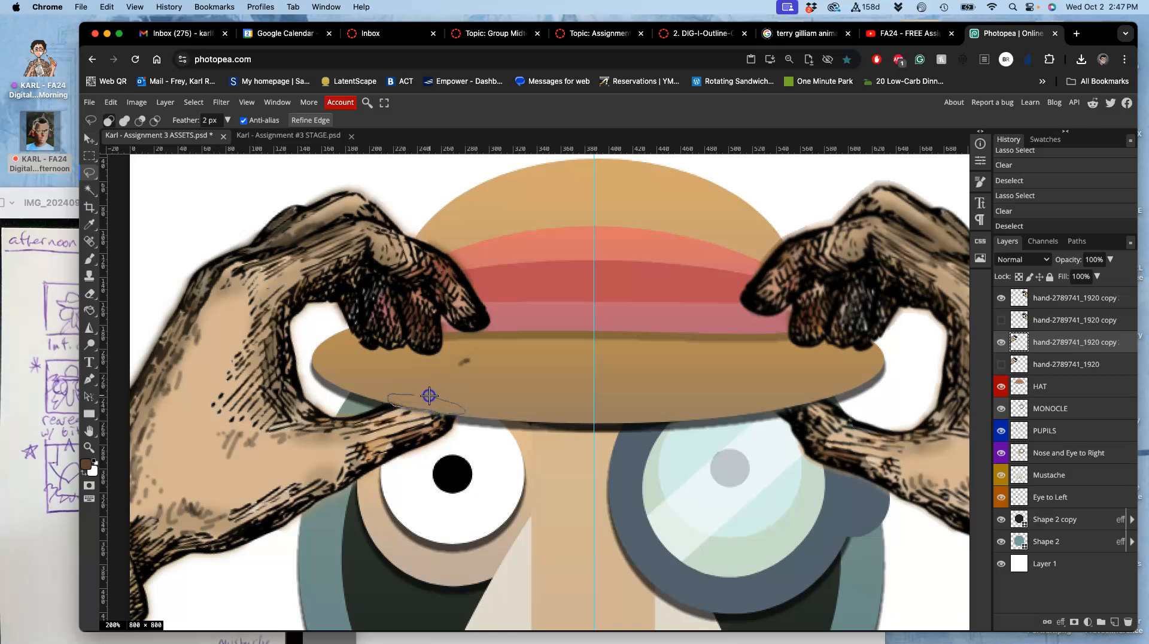
drag(385, 402, 389, 401)
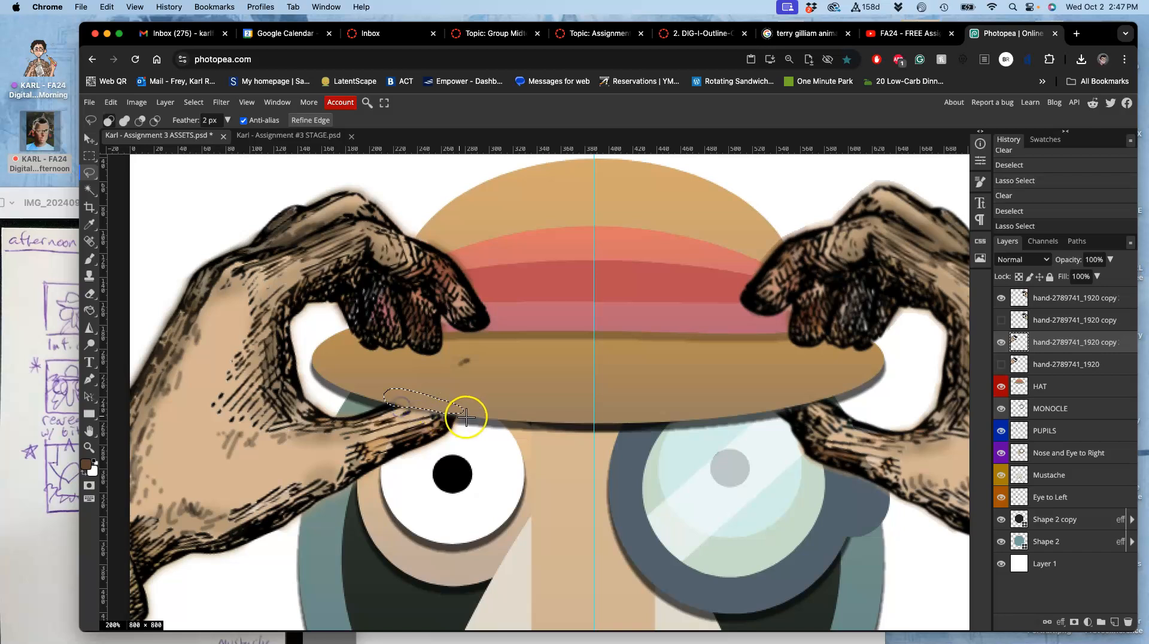
key(Delete)
key(super+d)
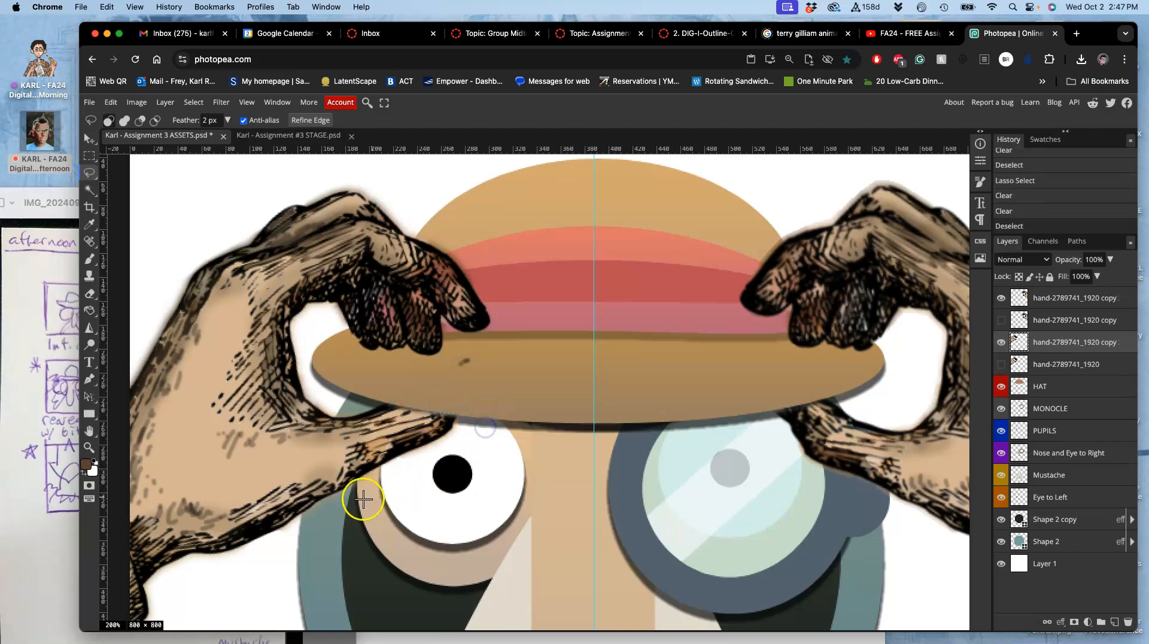
Step: Check the storyboard sketch in Preview and, back in Photopea, lasso and delete the leftover thumb speck on the hat brim
click(71, 413)
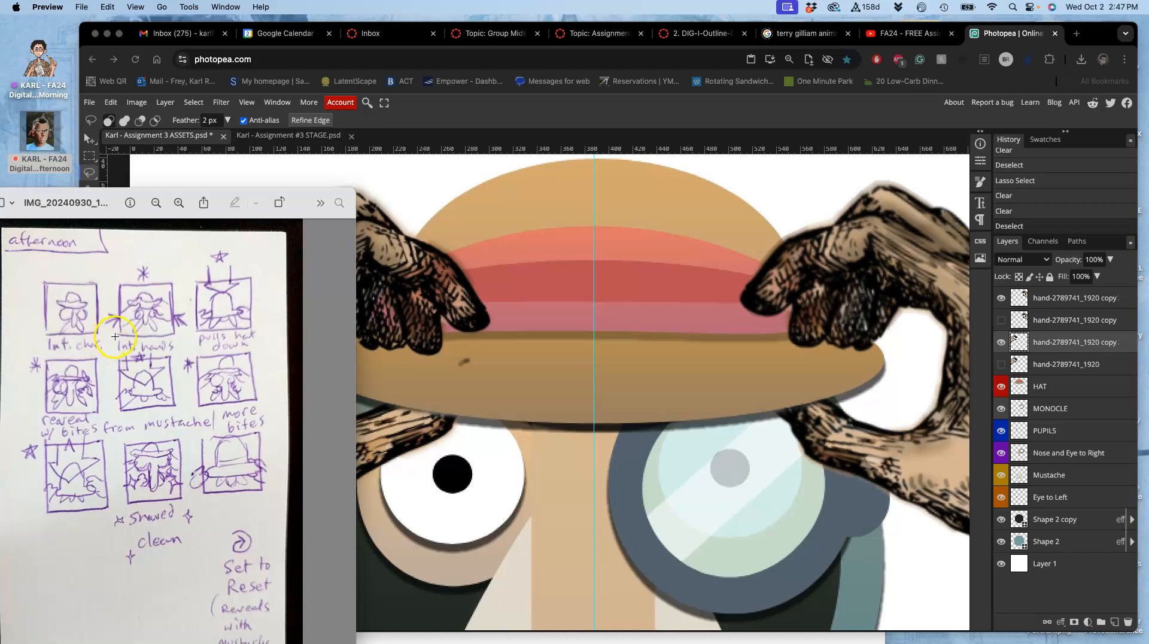
click(498, 342)
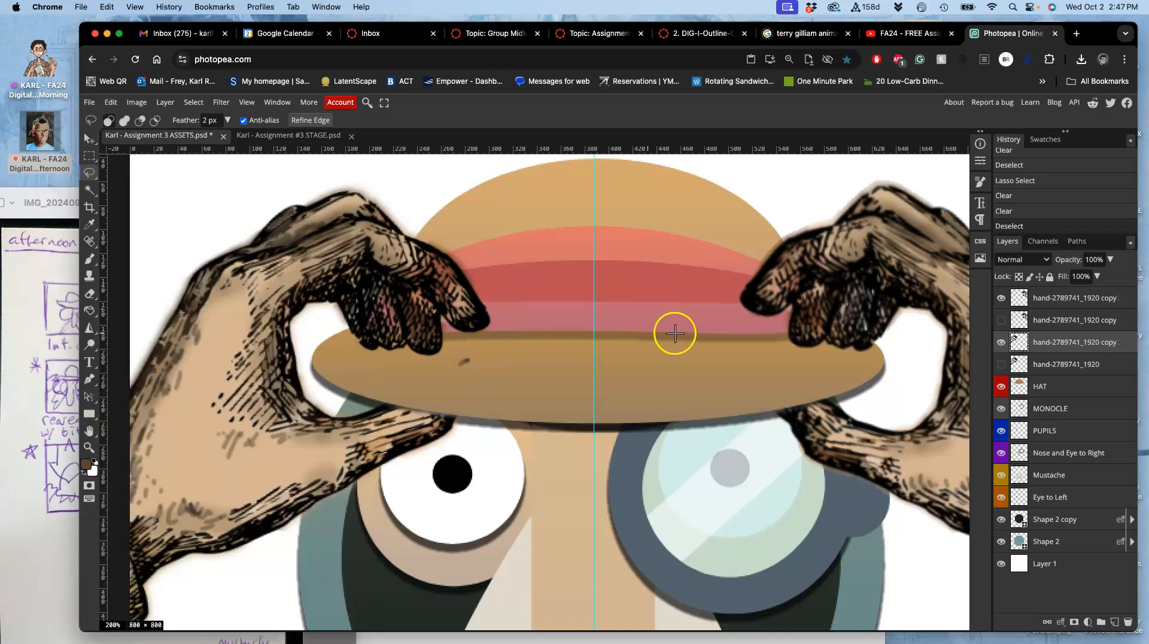
mouse_move(483, 352)
mouse_down()
mouse_move(448, 368)
mouse_move(479, 358)
mouse_up()
key(Delete)
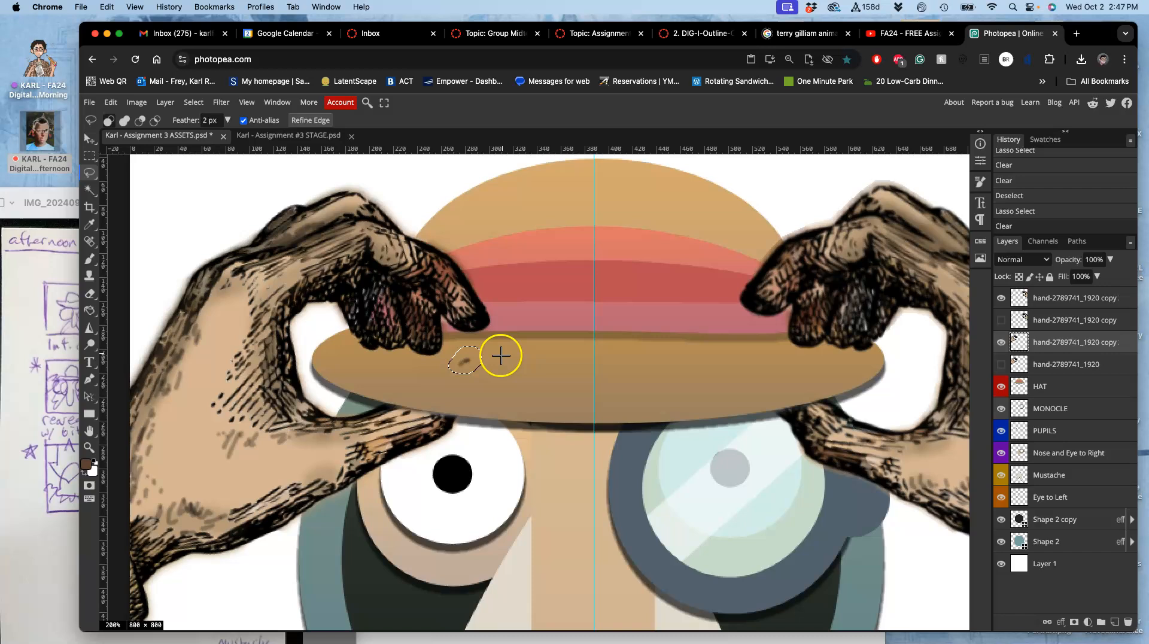
Step: Try to lasso and delete the little fingertip overlapping the upper brim on the left-side hand, then undo the deletion and deselect
click(381, 282)
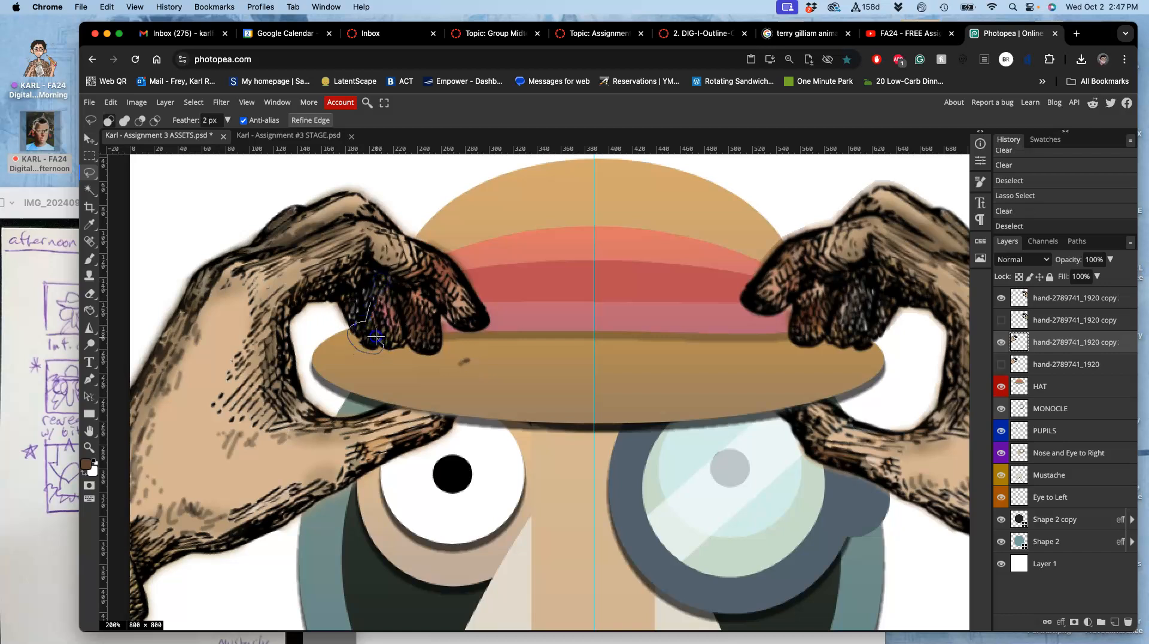
drag(371, 316, 369, 313)
key(BackSpace)
key(BackSpace)
key(BackSpace)
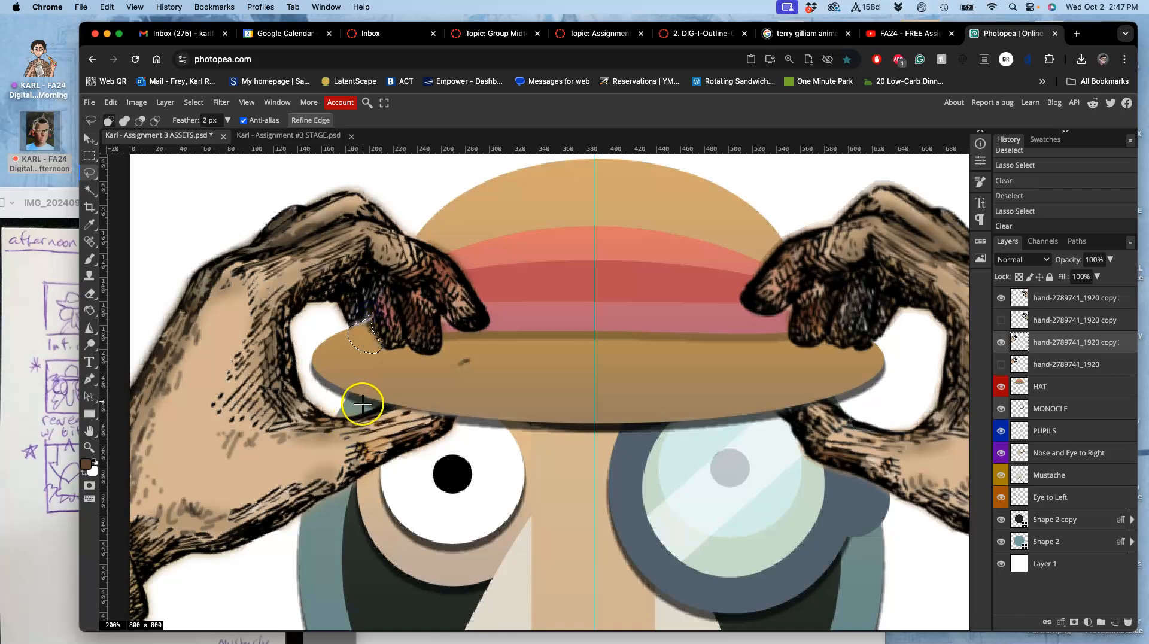
key(super+z)
key(super+z)
key(super+z)
key(super+z)
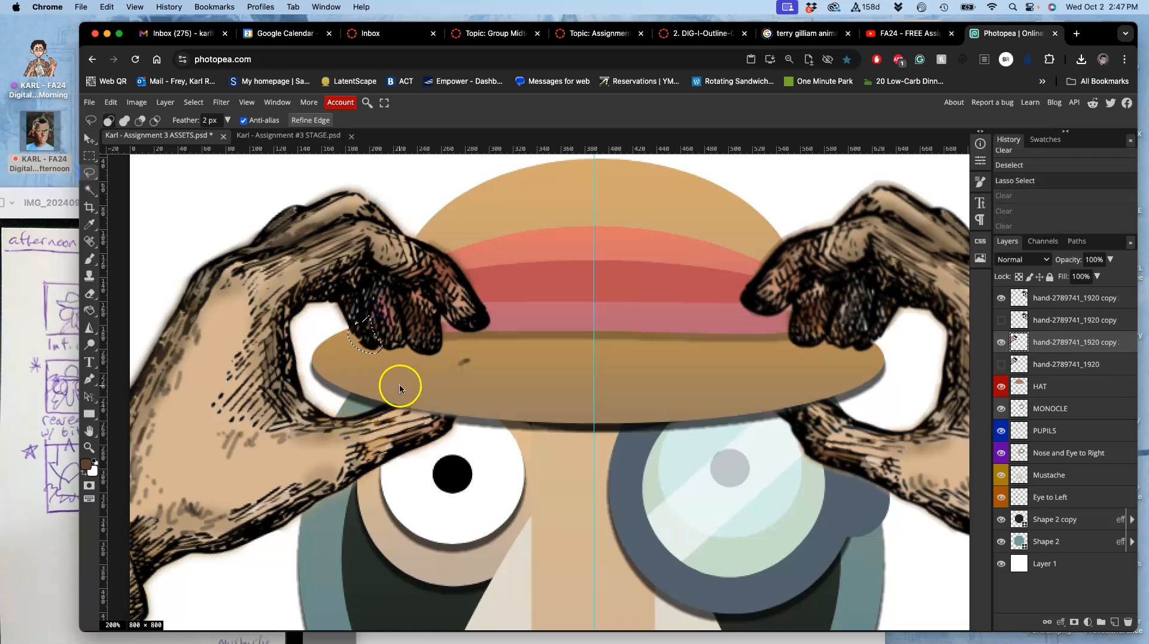
click(401, 380)
Step: Try a wider lasso cut around the left-side hand's little fingertip, inspect the edge up close, and undo the deletion
drag(375, 334, 374, 331)
click(390, 350)
click(402, 352)
click(392, 354)
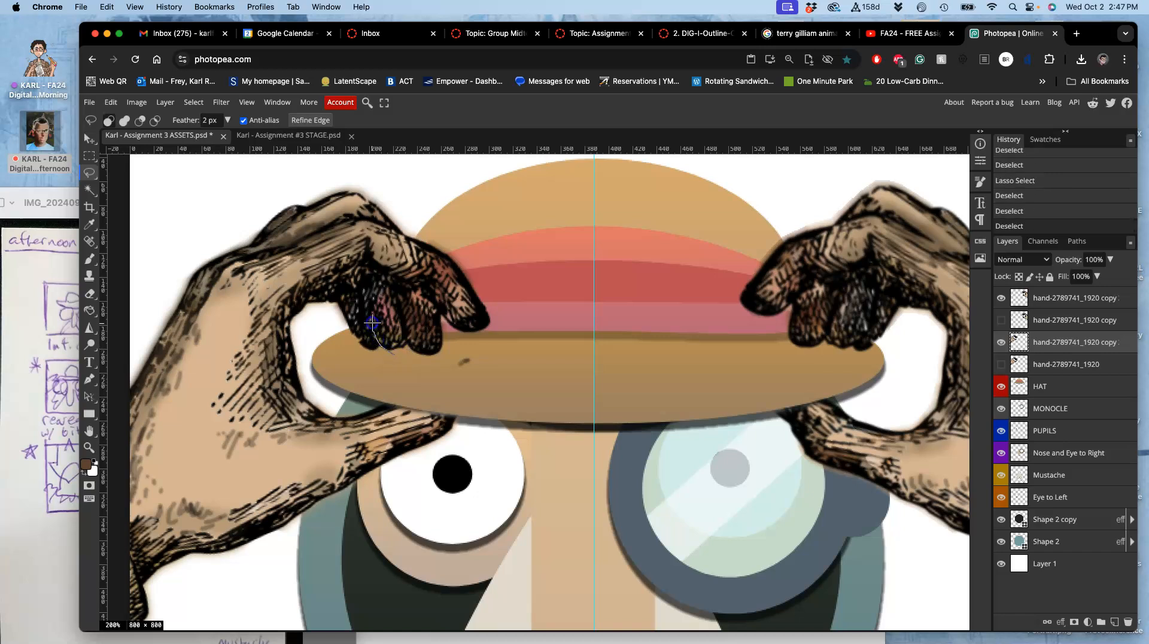
drag(361, 362, 354, 359)
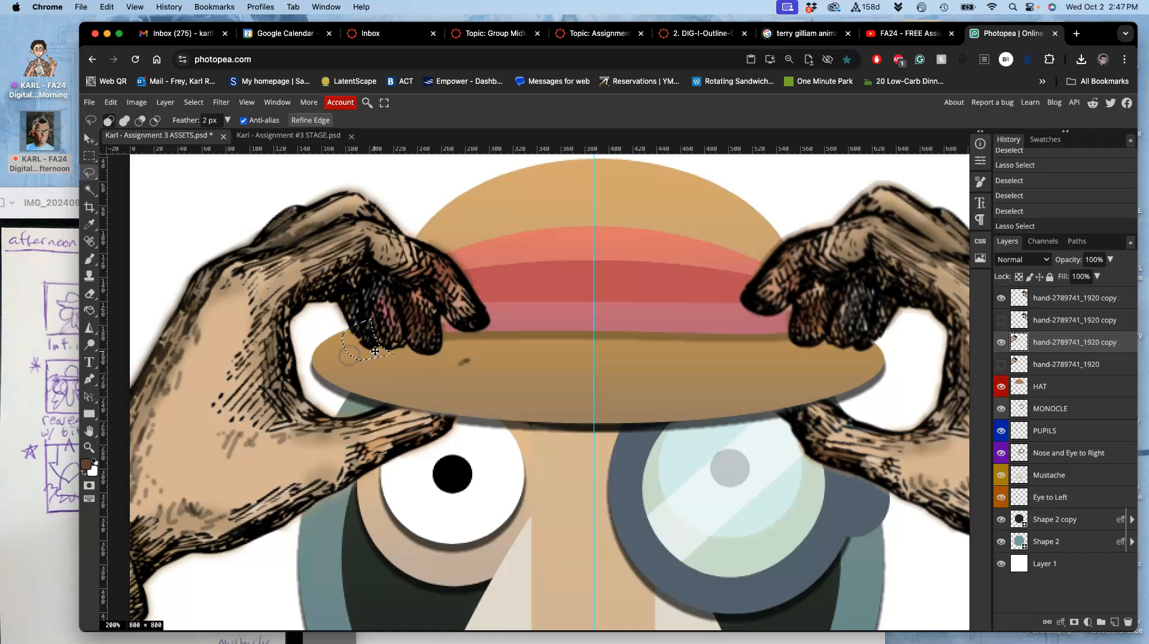
key(Delete)
click(424, 368)
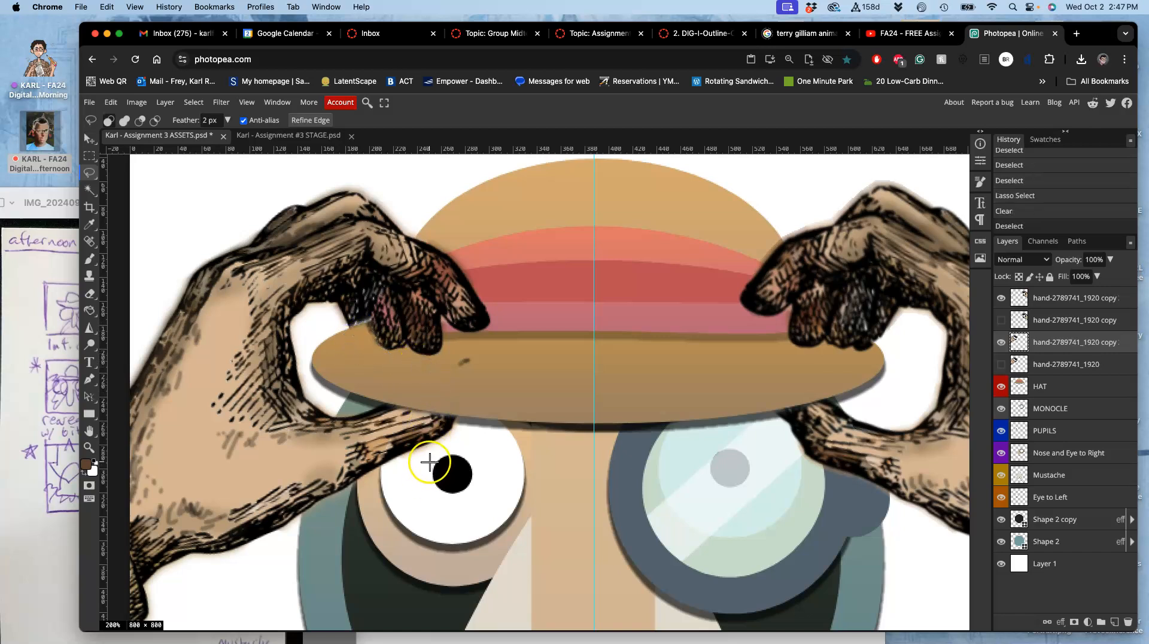
key(super+equal)
key(super+equal)
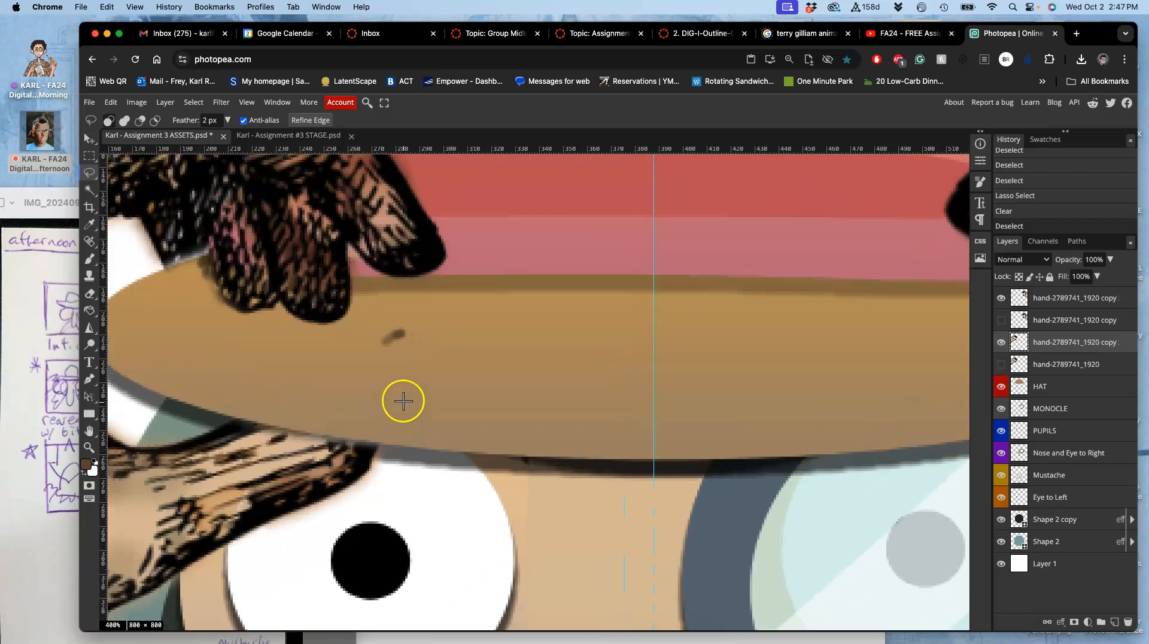
drag(347, 334, 442, 360)
key(super+z)
key(super+z)
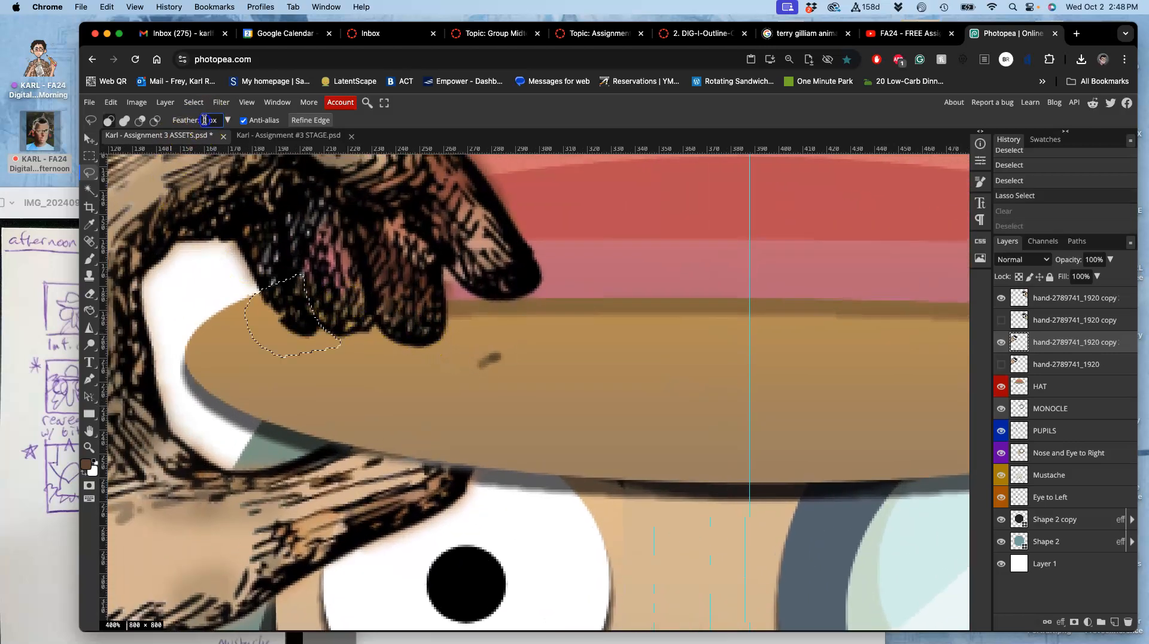
Step: Set the lasso feather to 1 px, lasso and delete the left-side hand's little fingertip over the brim, and deselect
text(1)
click(361, 361)
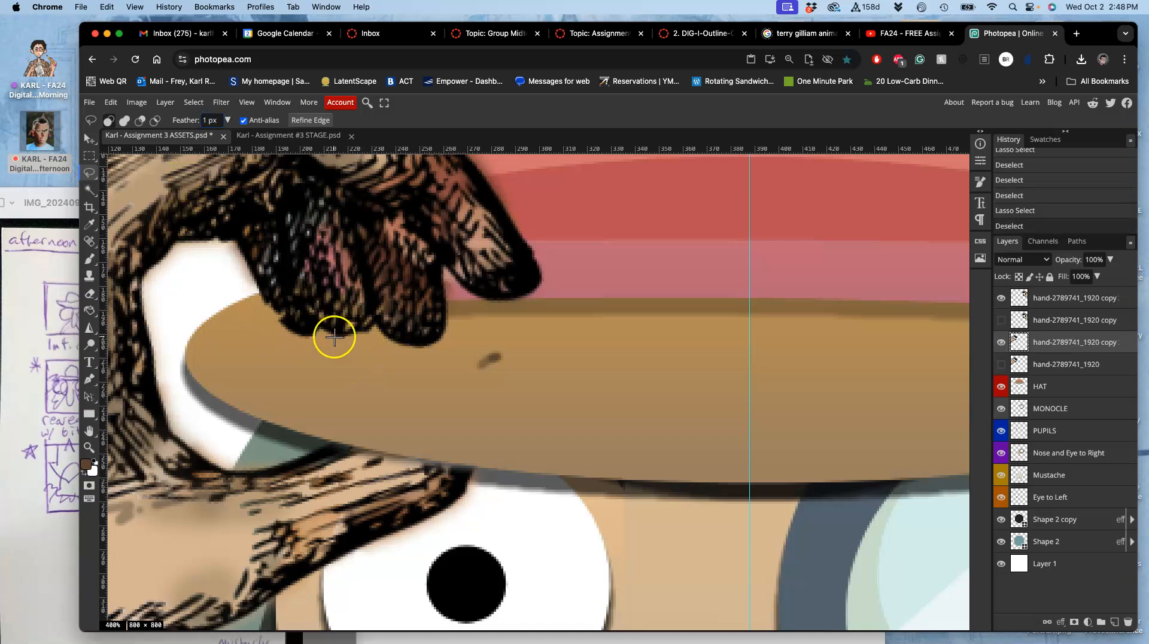
drag(365, 330, 365, 329)
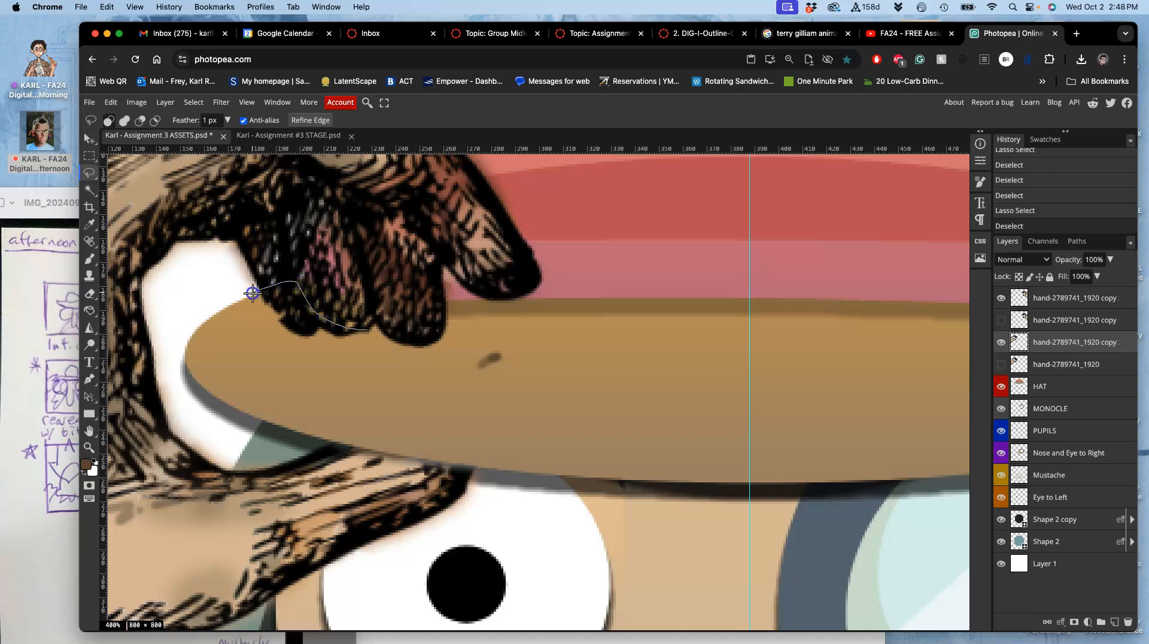
drag(357, 345, 365, 330)
key(Delete)
click(488, 319)
Step: Lasso the dark speck on the hat brim, delete it from the topmost hand copy layer, and deselect
drag(456, 375, 528, 332)
key(Delete)
key(Delete)
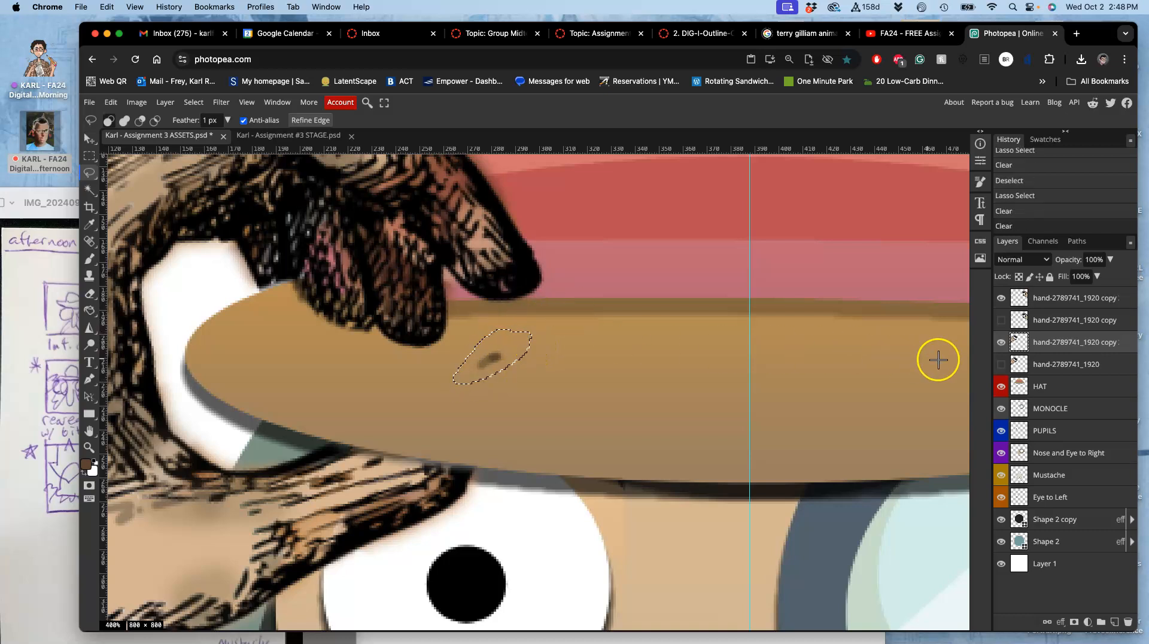
click(1033, 295)
key(Delete)
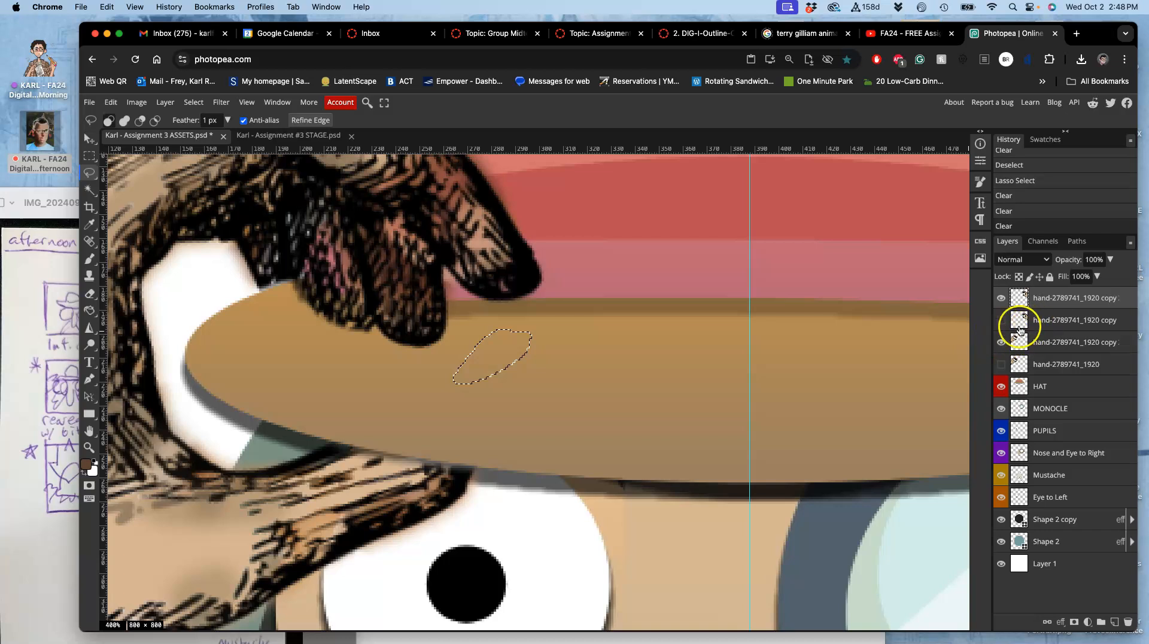
click(730, 407)
Step: Lasso the right-side hand's outer fingertips overlapping the brim, try deleting them from the topmost hand copy, and undo the deletion
key(super+minus)
key(super+minus)
key(super+minus)
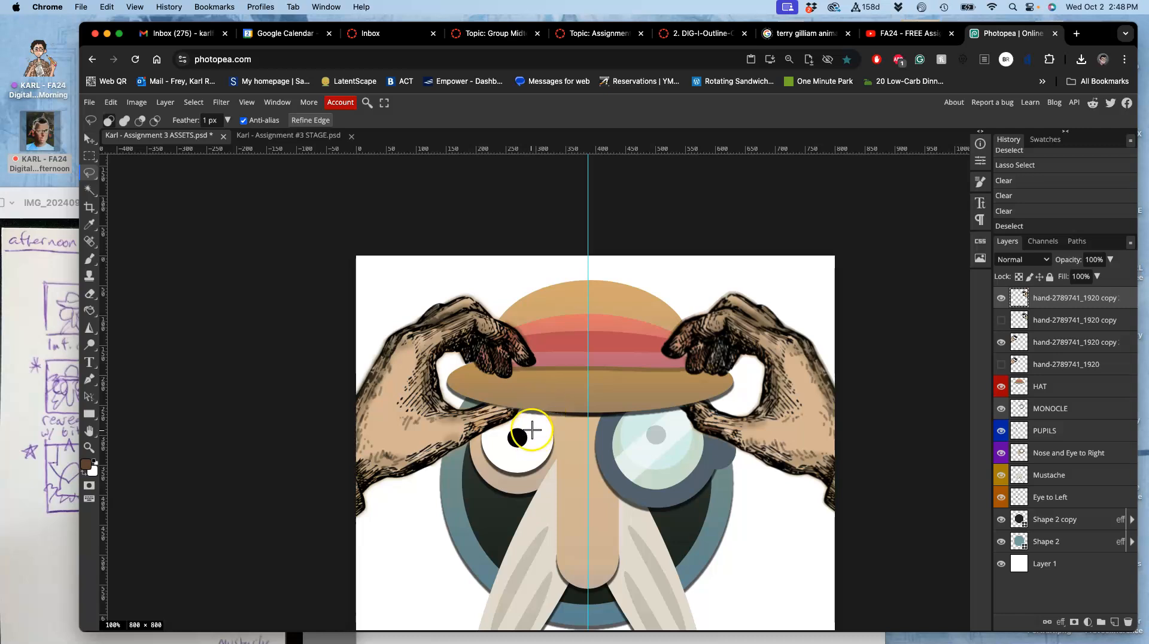
key(super+equal)
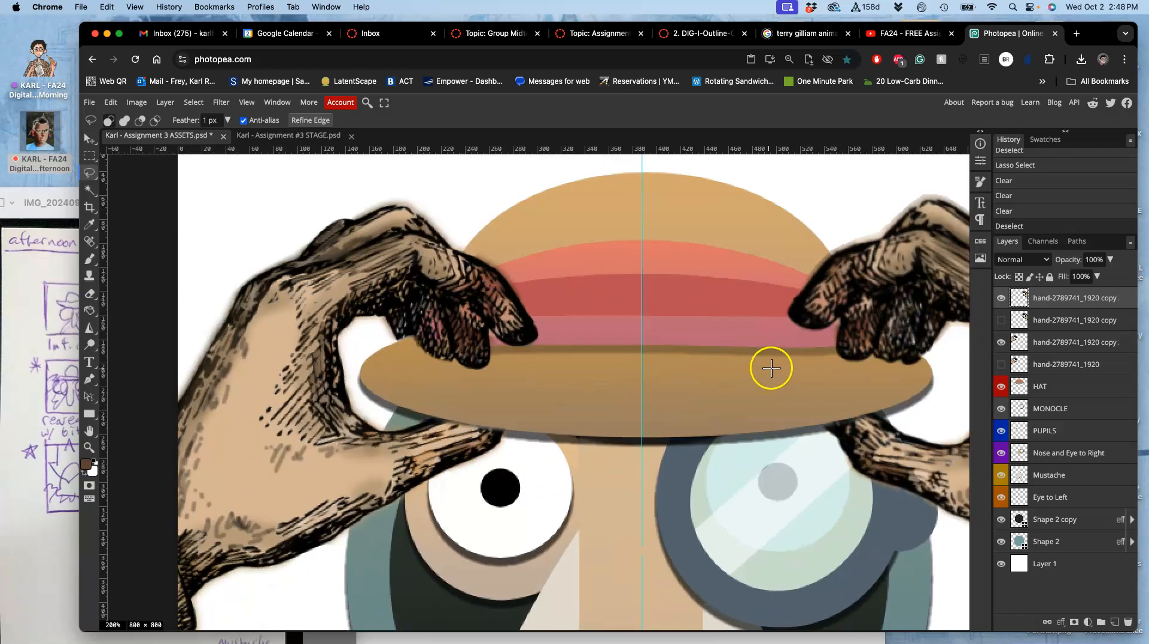
drag(783, 351, 593, 351)
click(1045, 344)
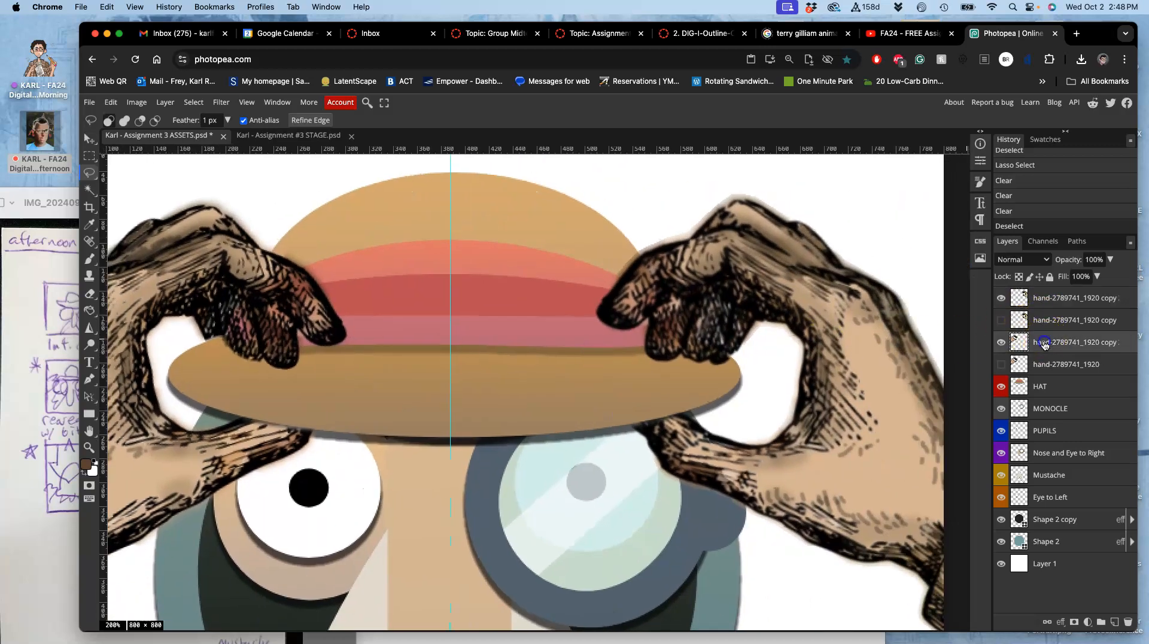
key(super+equal)
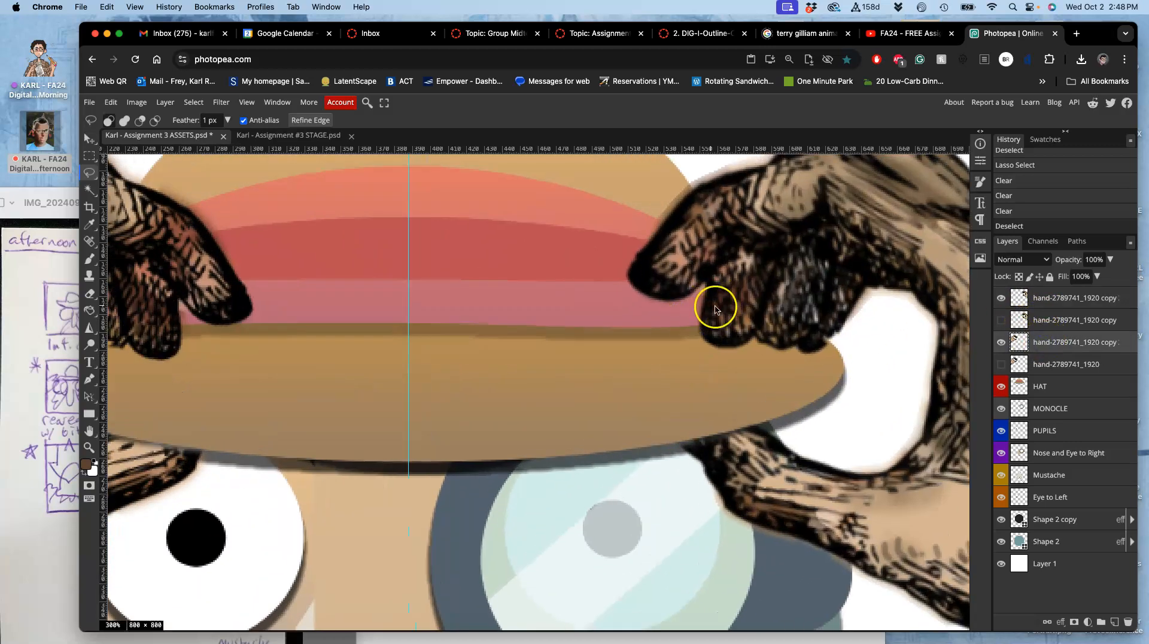
key(super+equal)
drag(788, 314, 645, 390)
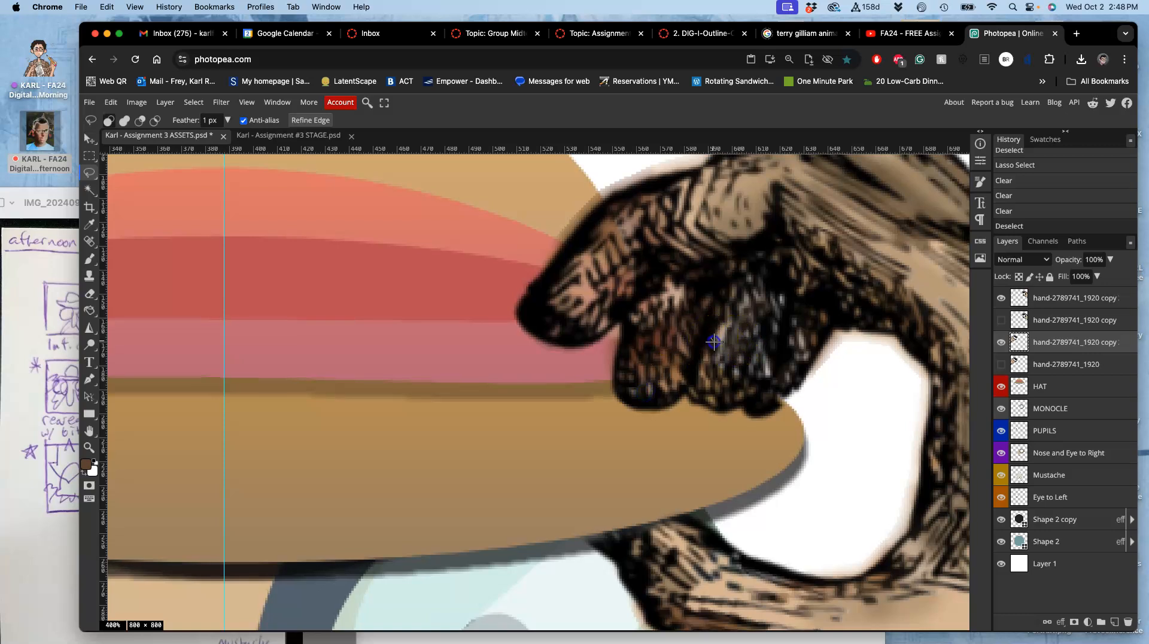
drag(720, 354, 711, 370)
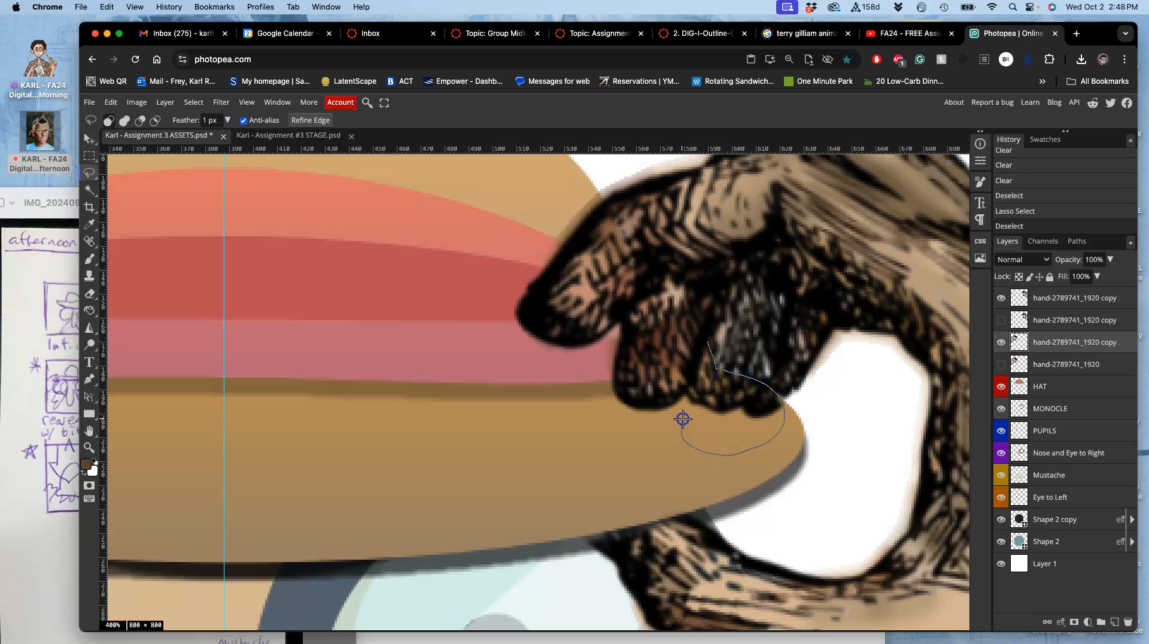
drag(700, 359, 704, 352)
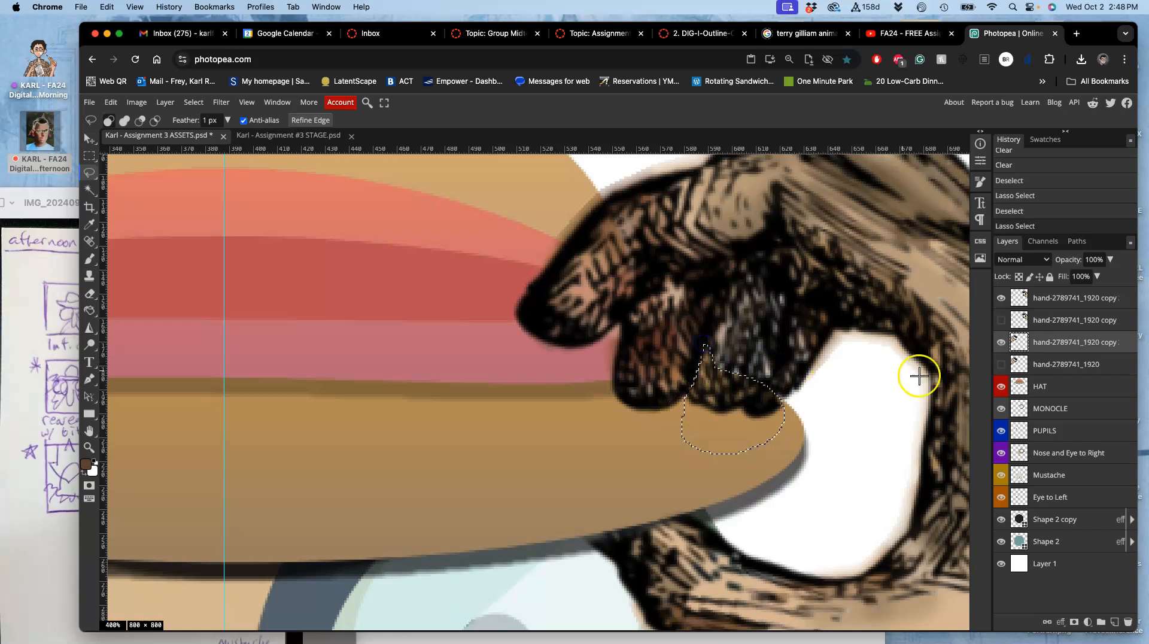
click(1079, 301)
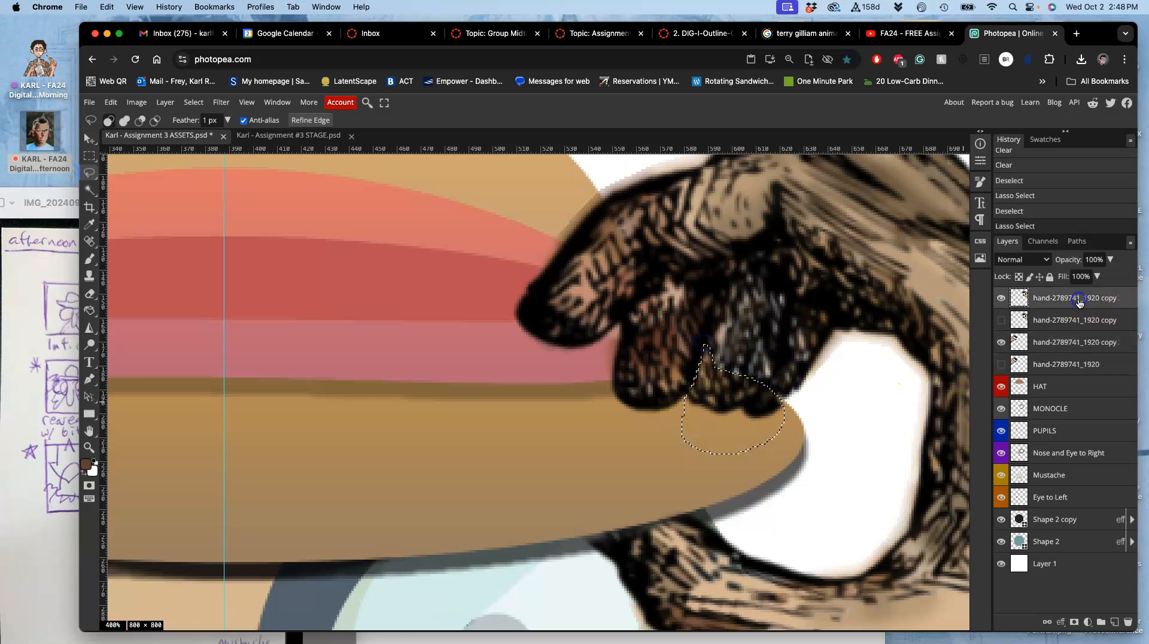
key(Delete)
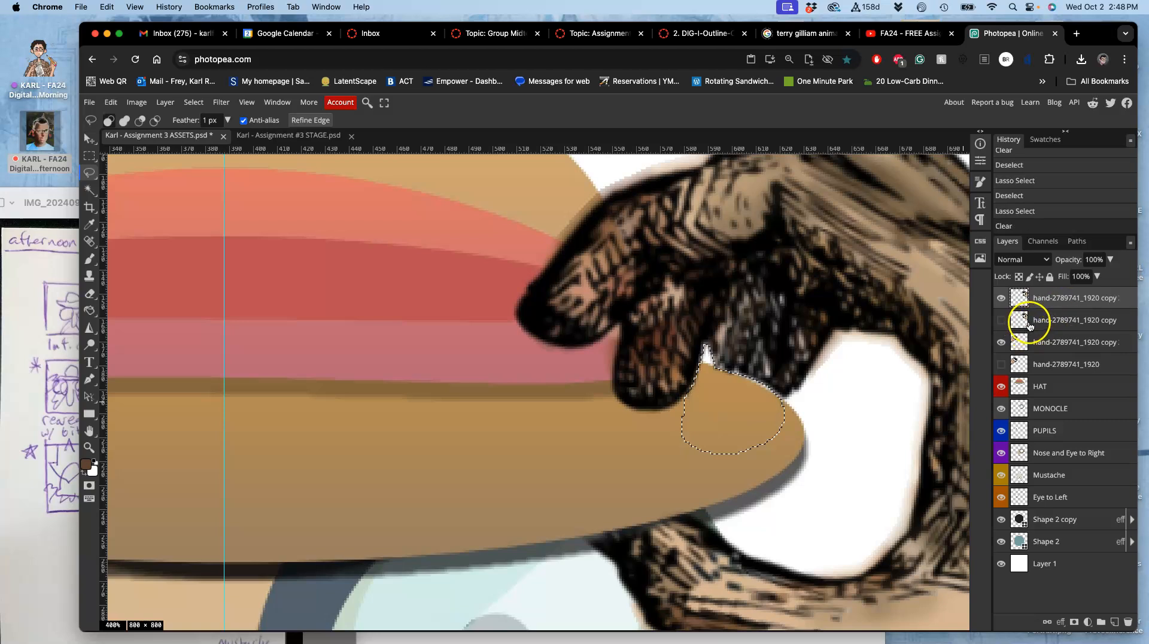
key(ctrl+z)
Step: Nudge the fingertip selection slightly down and to the left, try the deletion again, and undo it
key(Left)
key(Left)
key(Down)
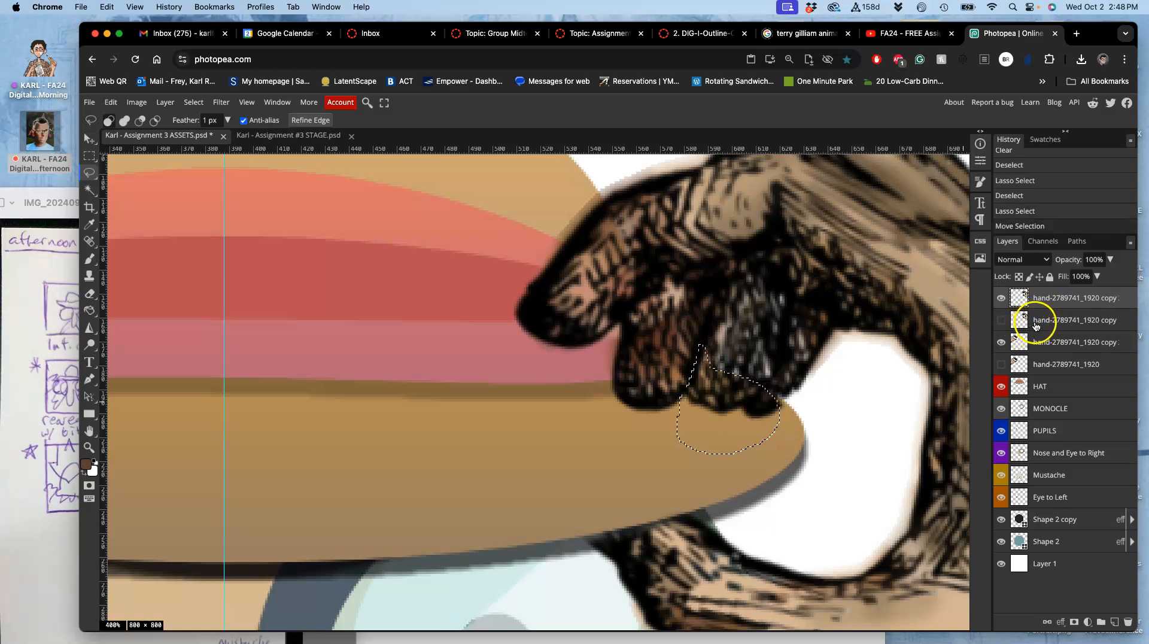
key(Right)
key(Delete)
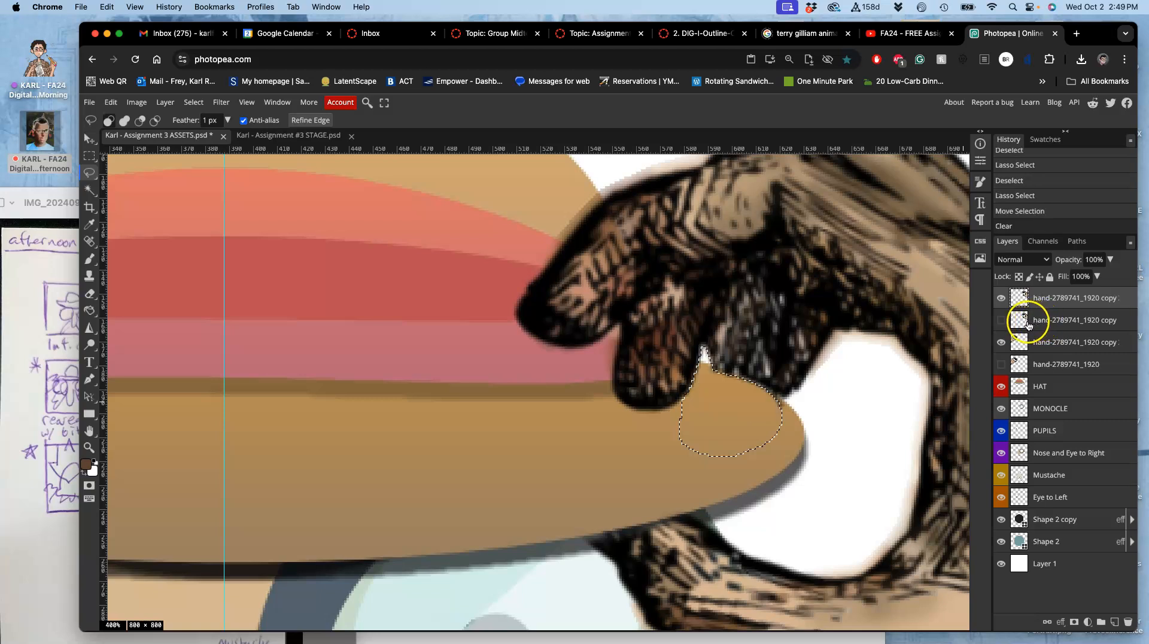
key(super+z)
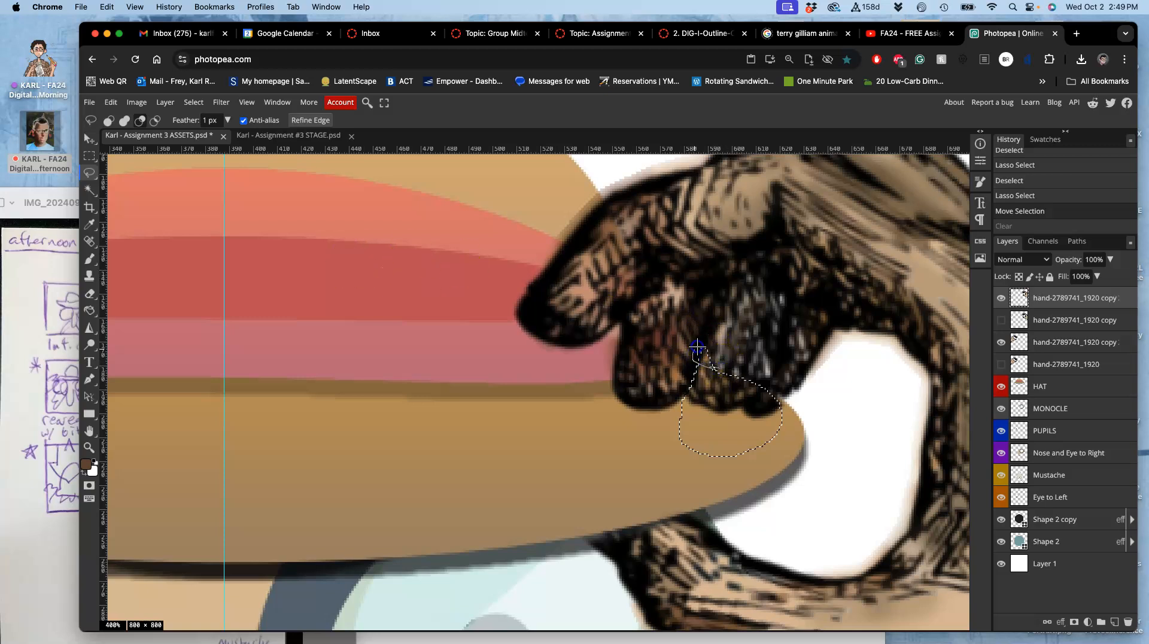
Step: Subtract the pointed tip between the fingers from the selection, delete the fingertips, shift the selection slightly, delete again, and deselect
drag(697, 347, 726, 357)
key(BackSpace)
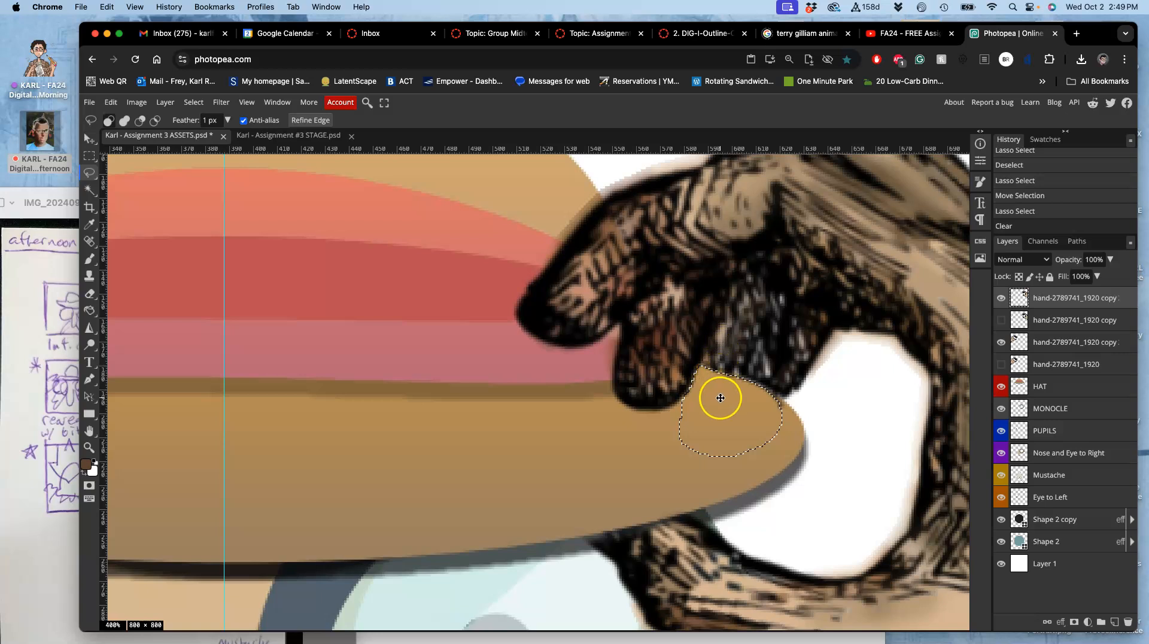
drag(735, 382, 733, 379)
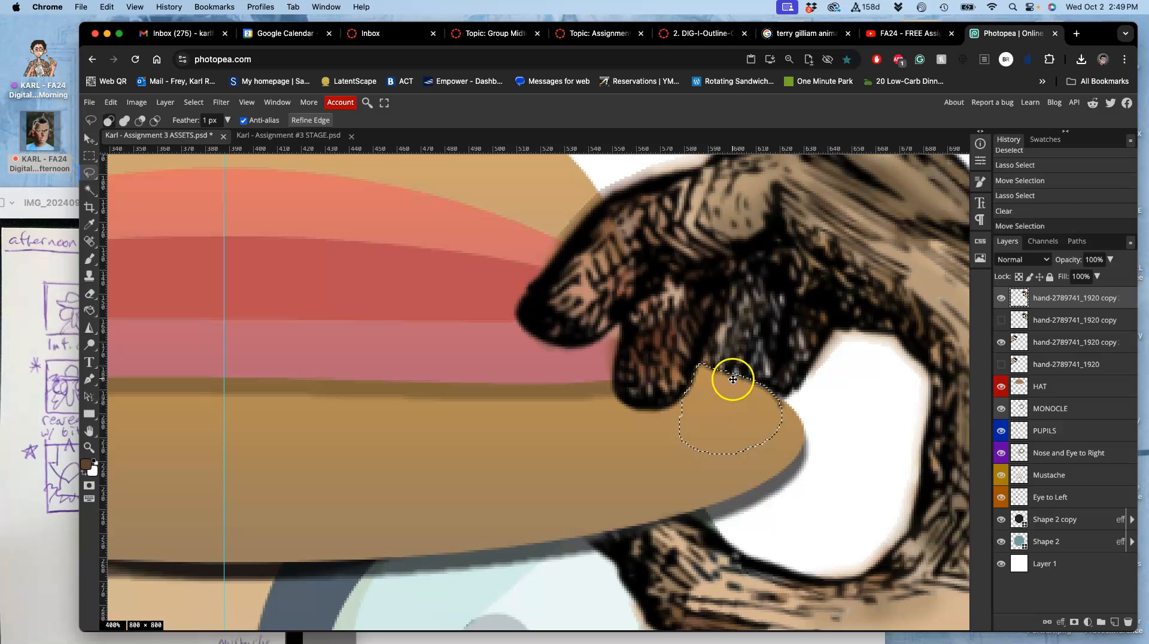
key(BackSpace)
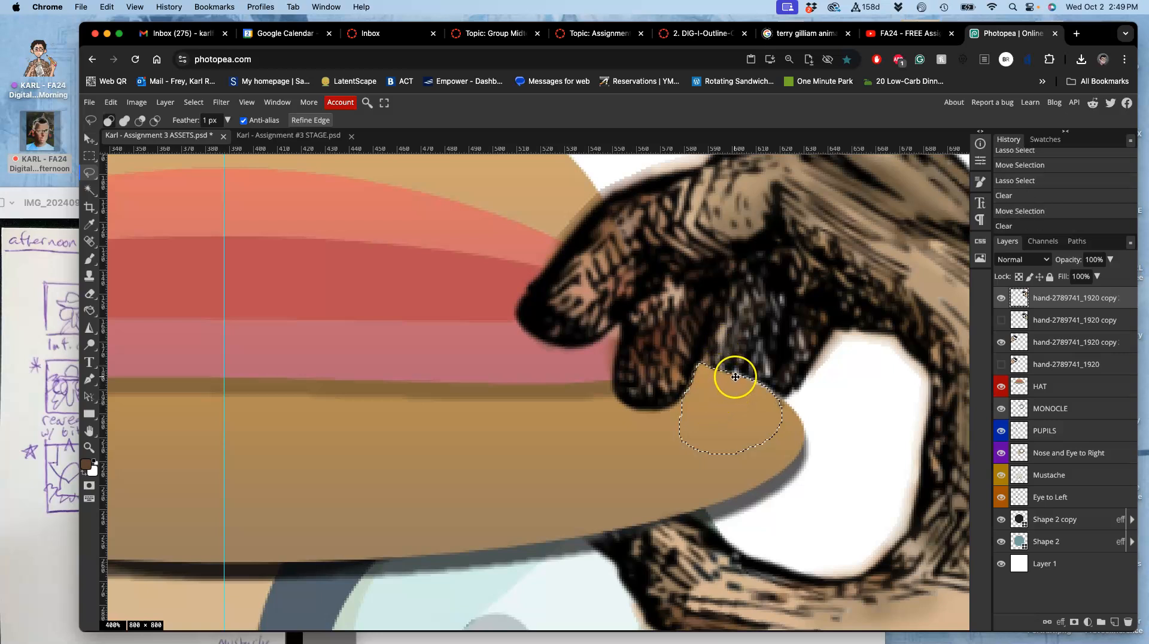
key(super+d)
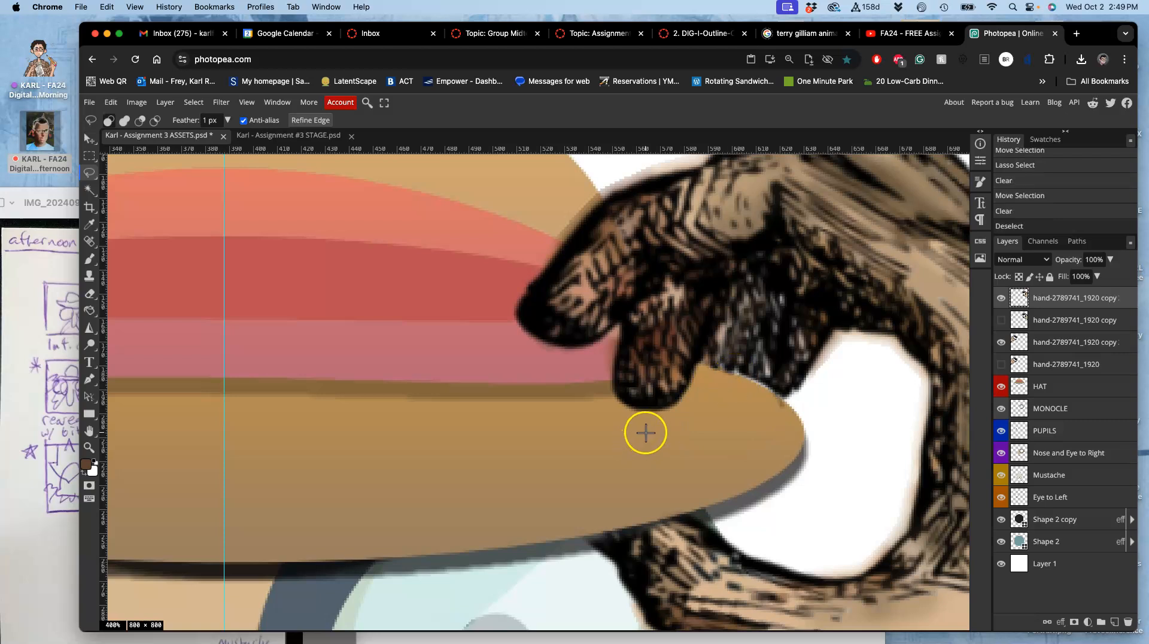
Step: Toggle the two visible hand copies off and on to check the trimmed hands and look for stray artwork
key(super+1)
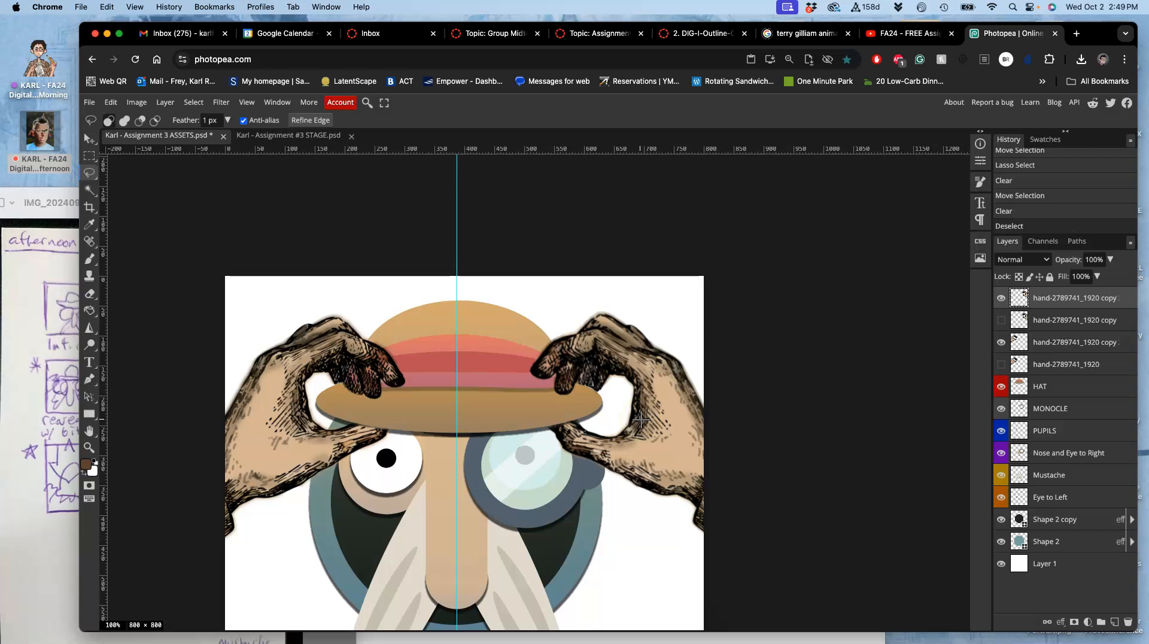
click(1001, 298)
click(1001, 298)
click(1000, 343)
click(1000, 342)
click(1000, 342)
click(1000, 341)
click(998, 340)
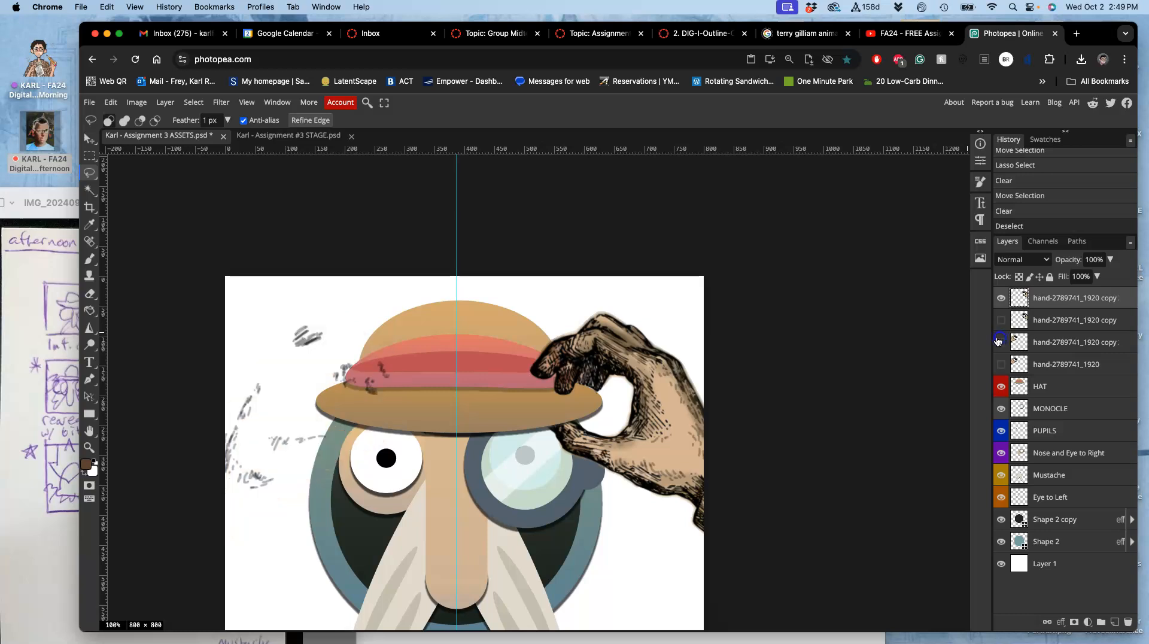
click(998, 341)
click(1002, 298)
click(1002, 298)
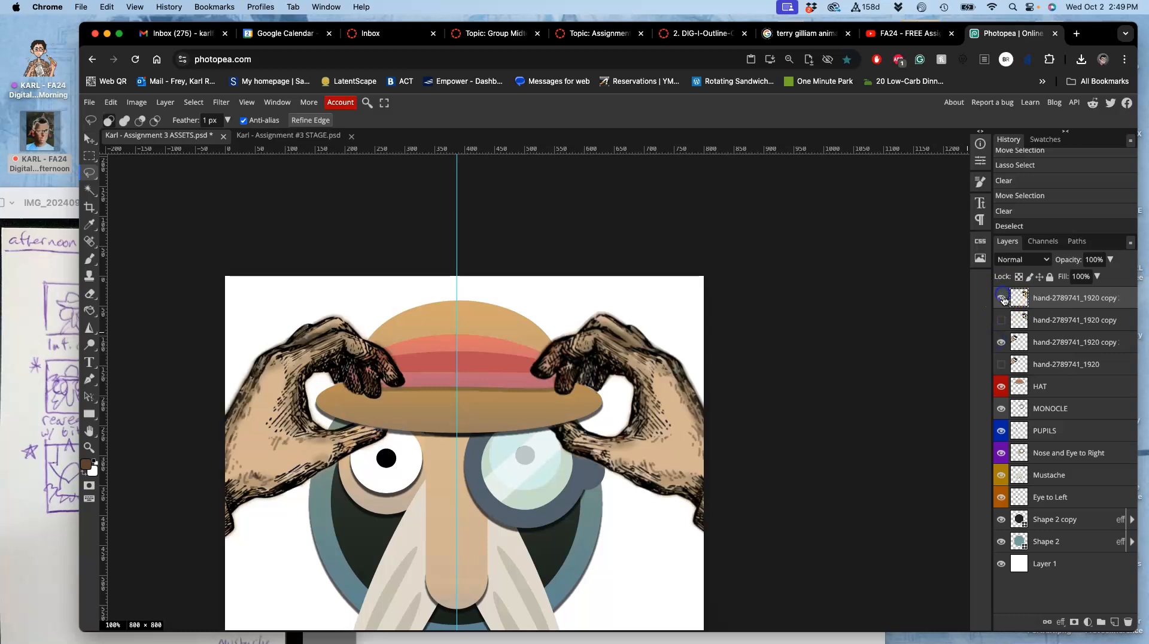
click(1002, 298)
click(1001, 298)
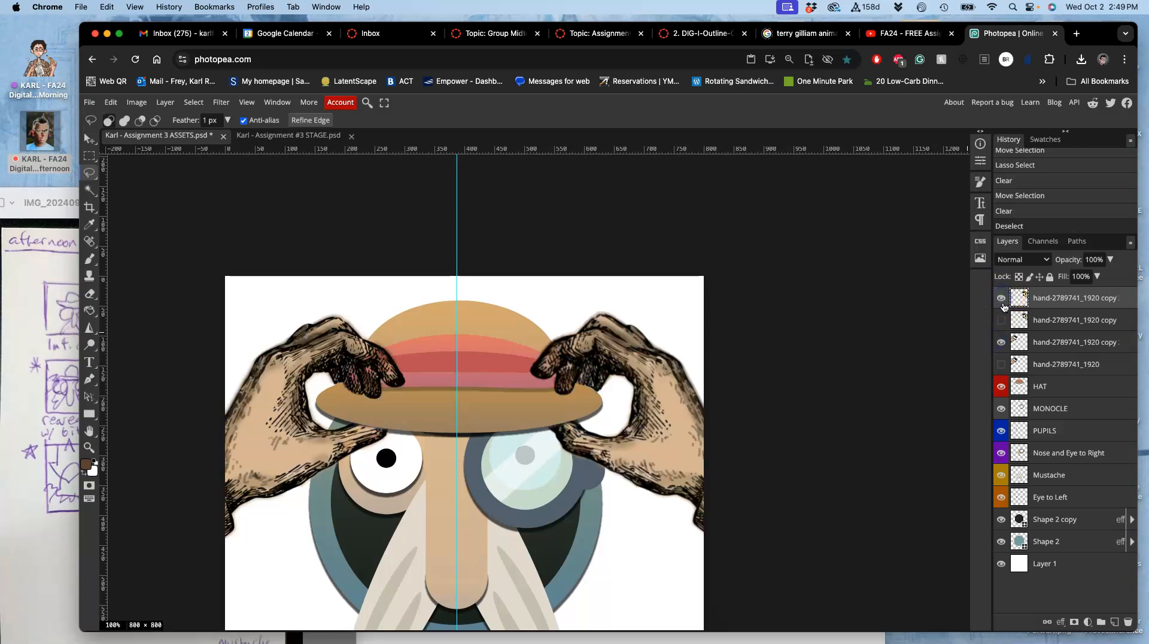
Step: Hide the left-side hand copy, lasso the stray marks around its place on the topmost hand layer, and copy them to a new layer
click(1000, 341)
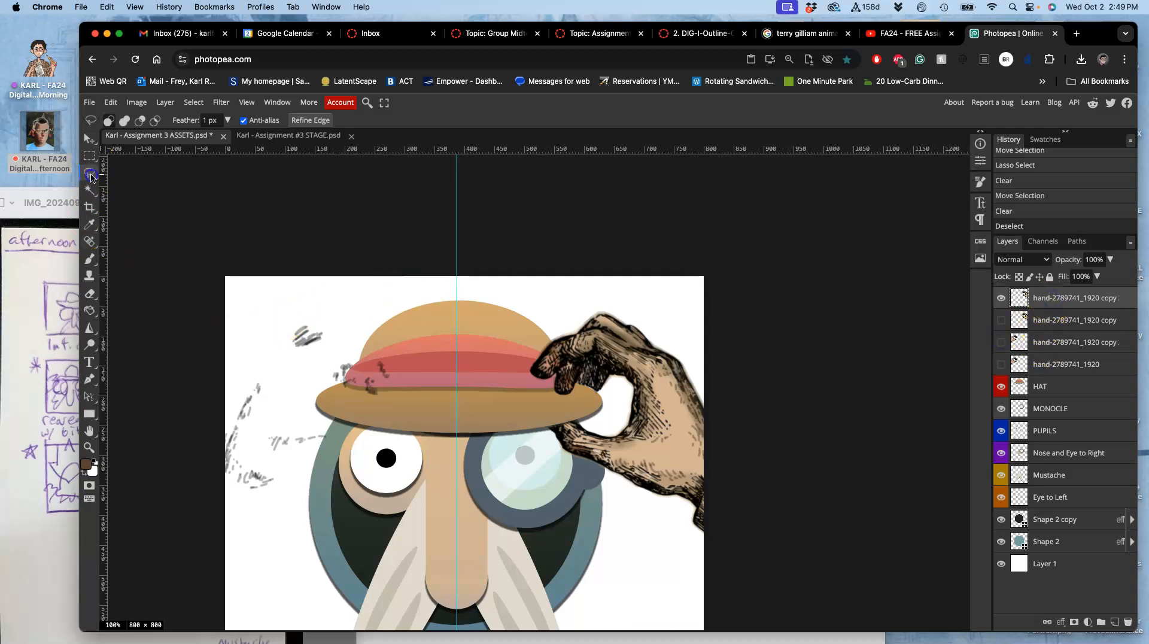
mouse_move(214, 371)
mouse_down()
mouse_move(205, 534)
mouse_move(315, 494)
mouse_move(402, 423)
mouse_move(411, 337)
mouse_up()
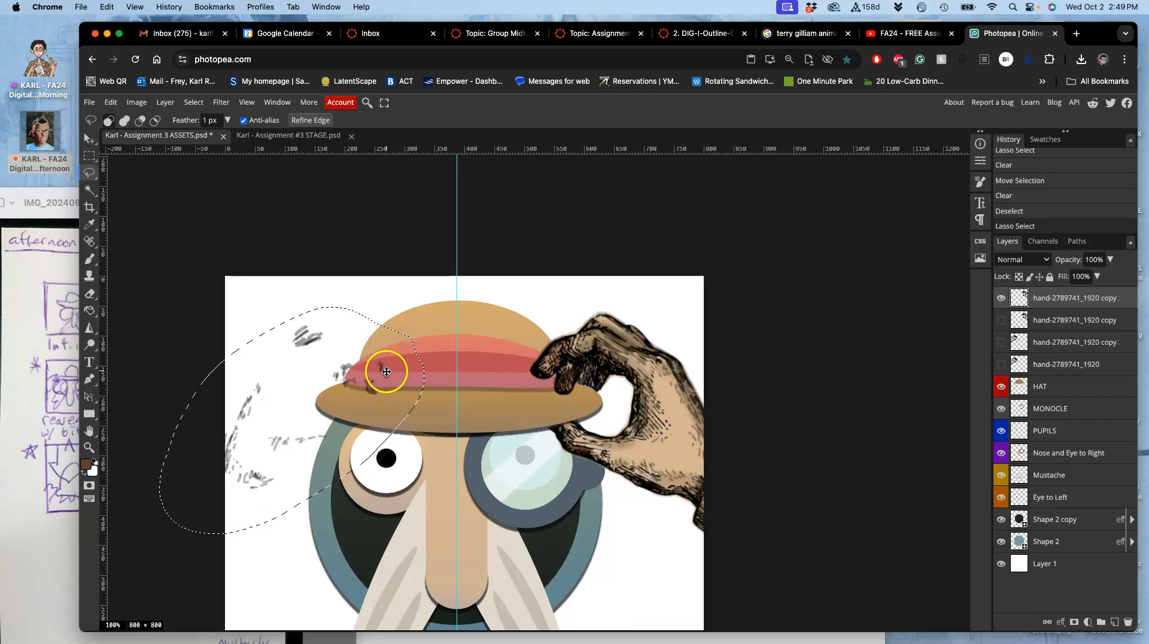
key(super+j)
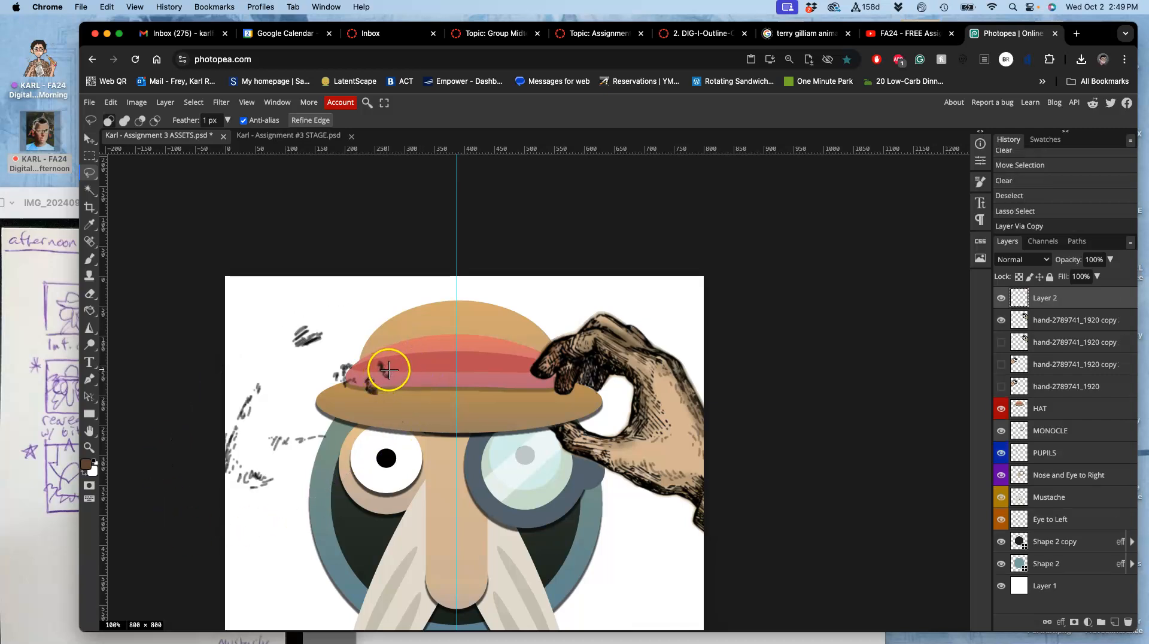
Step: Hide the layer of copied stray marks, delete those marks from the right-side hand layer with the Lasso, and deselect
click(1002, 298)
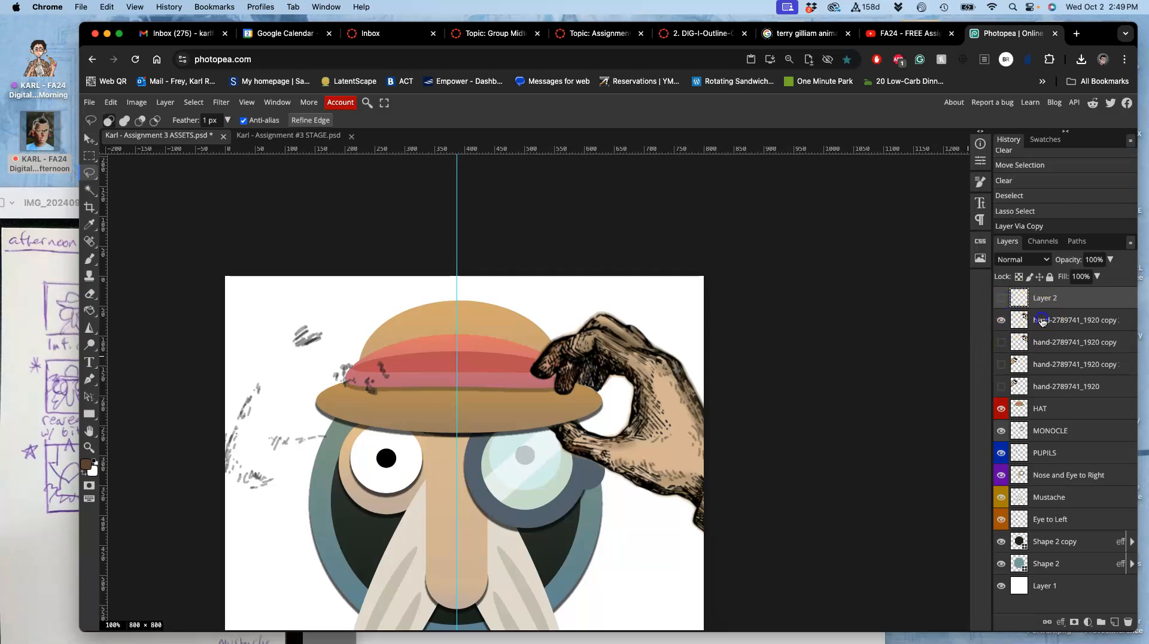
click(1019, 320)
mouse_move(349, 304)
mouse_down()
mouse_move(185, 467)
mouse_move(365, 479)
mouse_move(403, 344)
mouse_up()
key(Delete)
key(super+d)
Step: Show the marks layer and the left-side hand copy, reorder that hand directly beneath the marks layer, and merge the two
click(1001, 298)
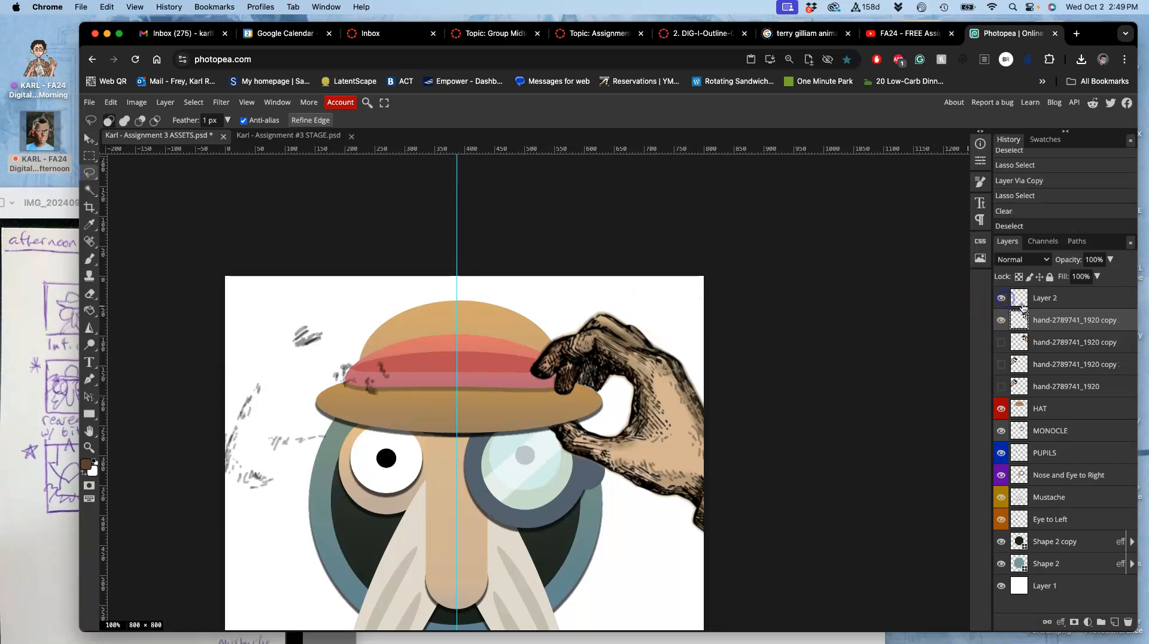
click(1001, 363)
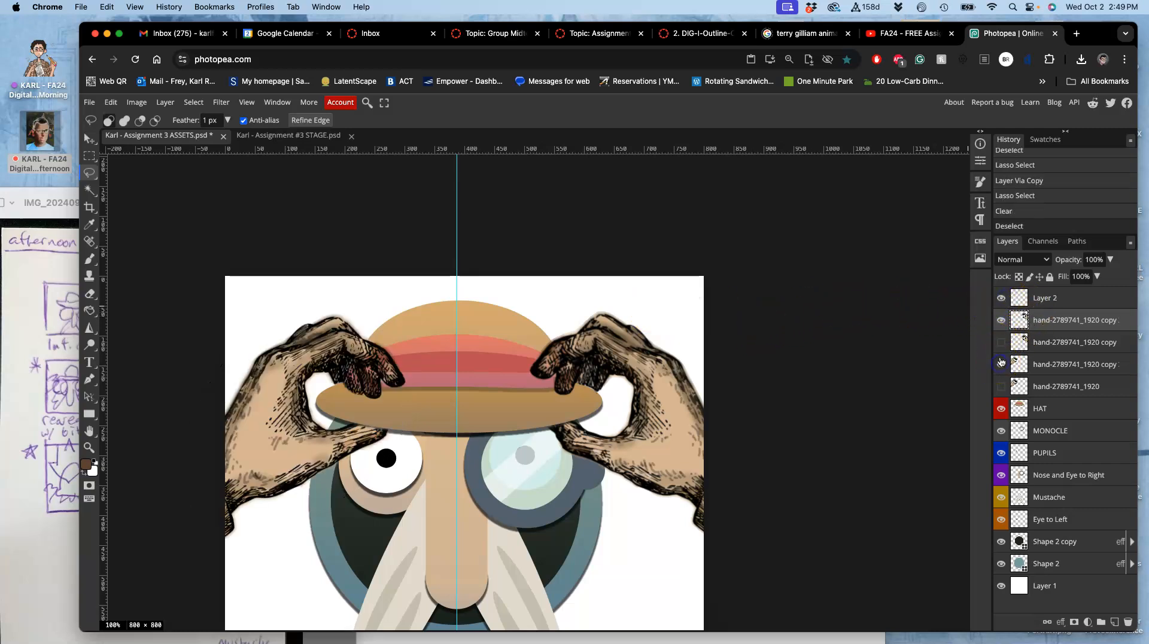
drag(1032, 355, 1036, 316)
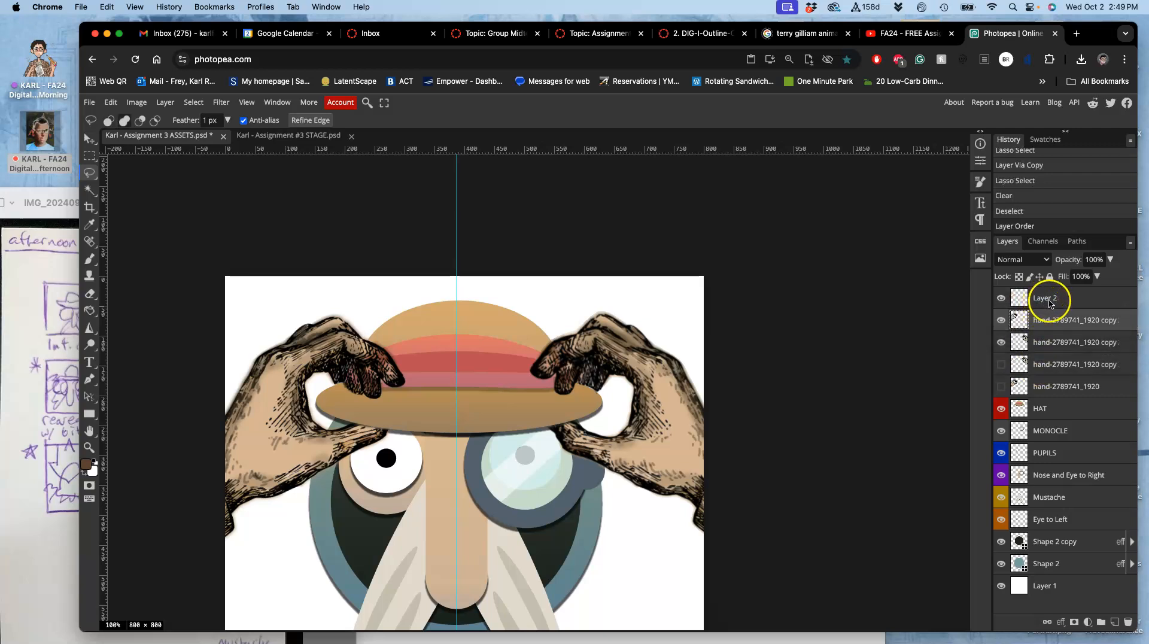
click(1047, 299)
key(ctrl+e)
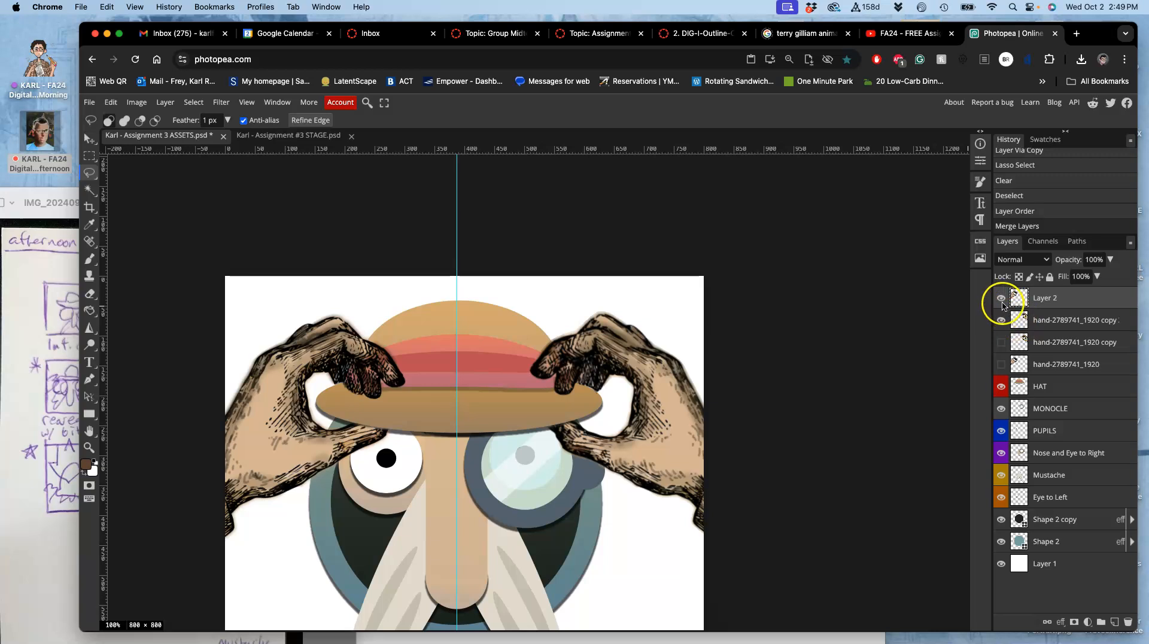
Step: Show the two hands with full thumbs, hide the two brim-gripping hands, and consult the storyboard sketch
click(1001, 297)
click(1001, 319)
click(1001, 297)
click(1002, 319)
click(1002, 342)
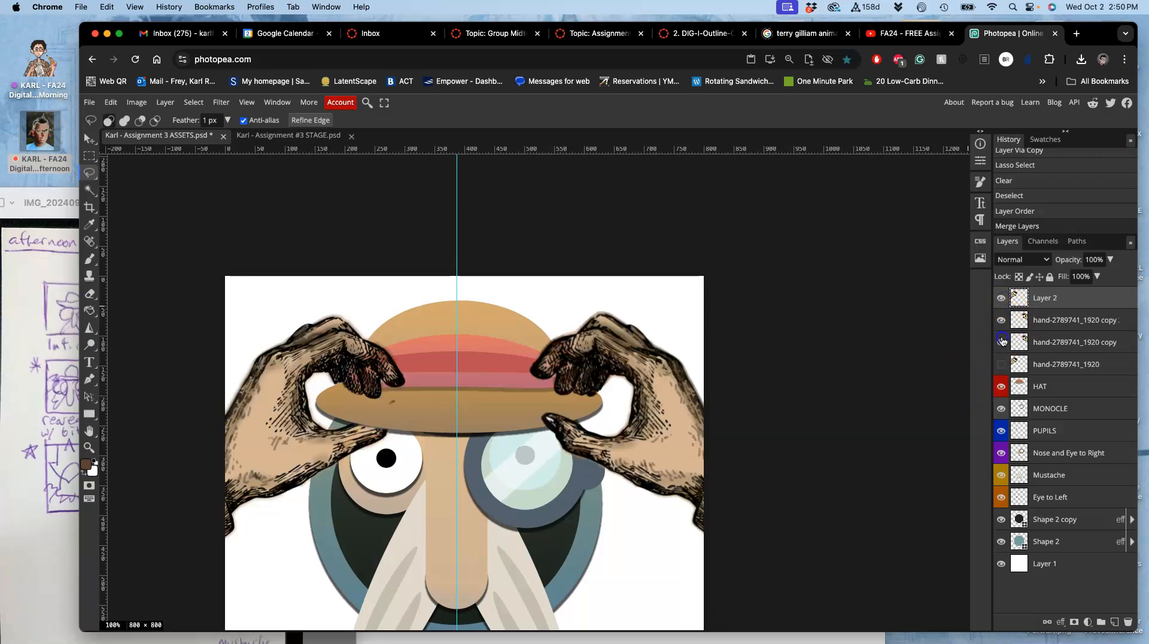
click(1002, 364)
click(1001, 320)
click(1001, 298)
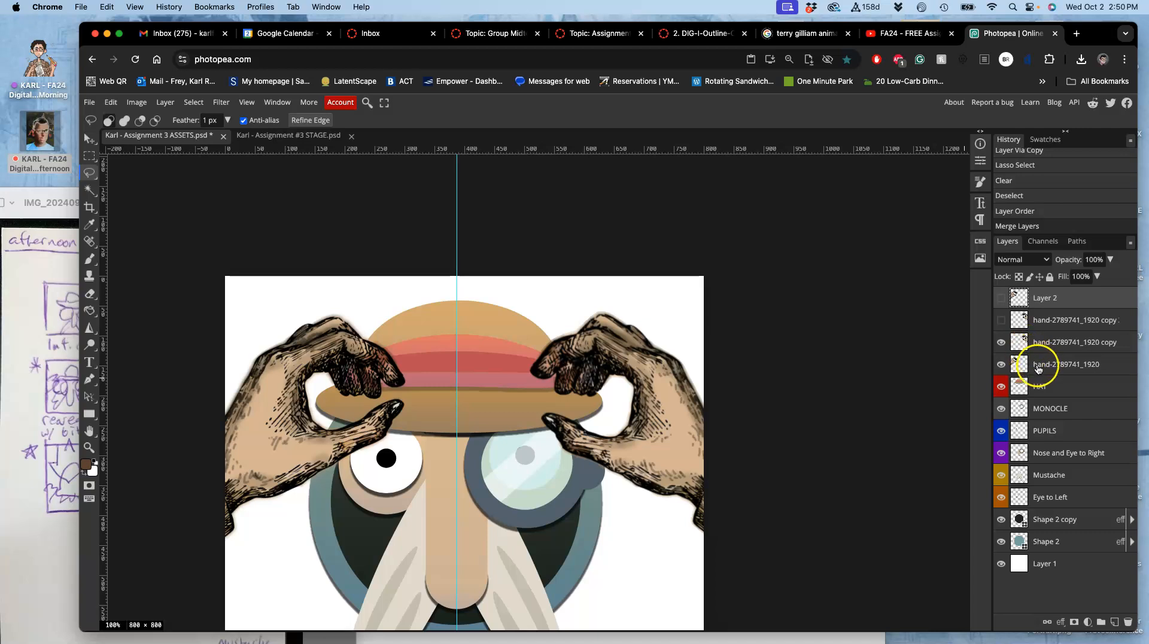
click(33, 345)
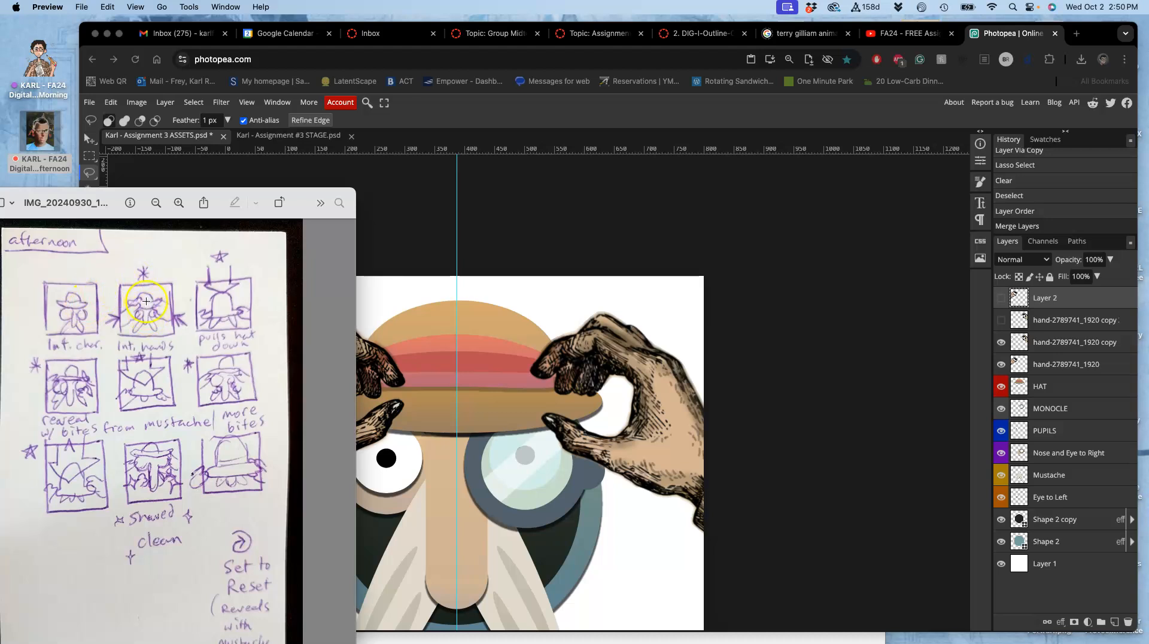
click(1047, 329)
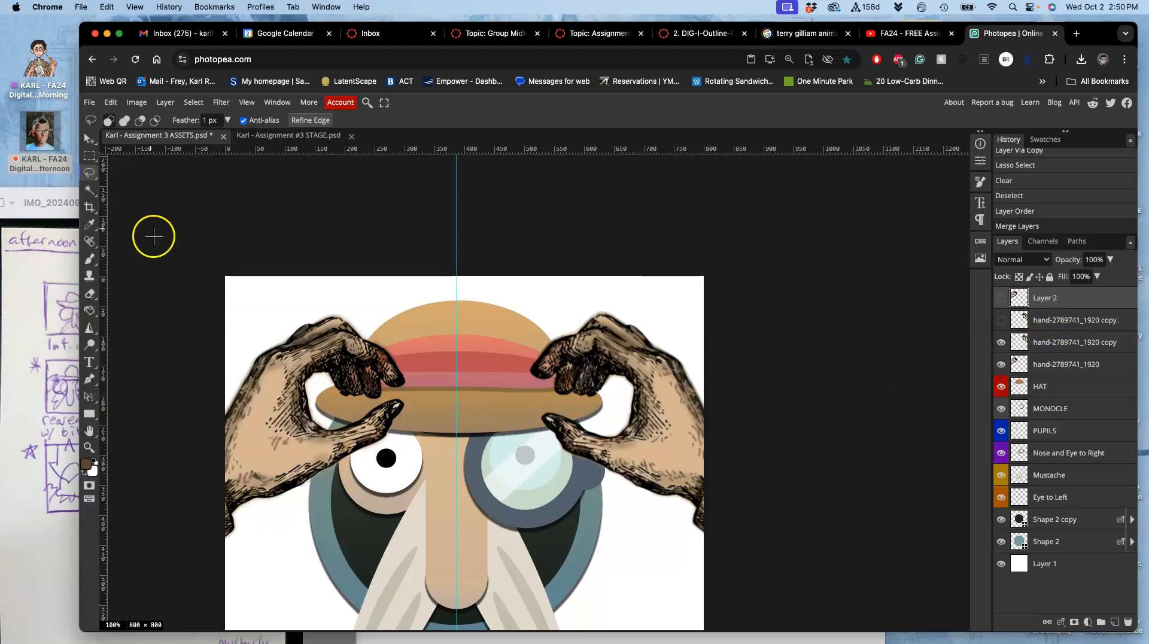
Step: Try moving the left-side hand down and outward from the hat brim, and undo the move
click(89, 138)
drag(363, 403, 274, 479)
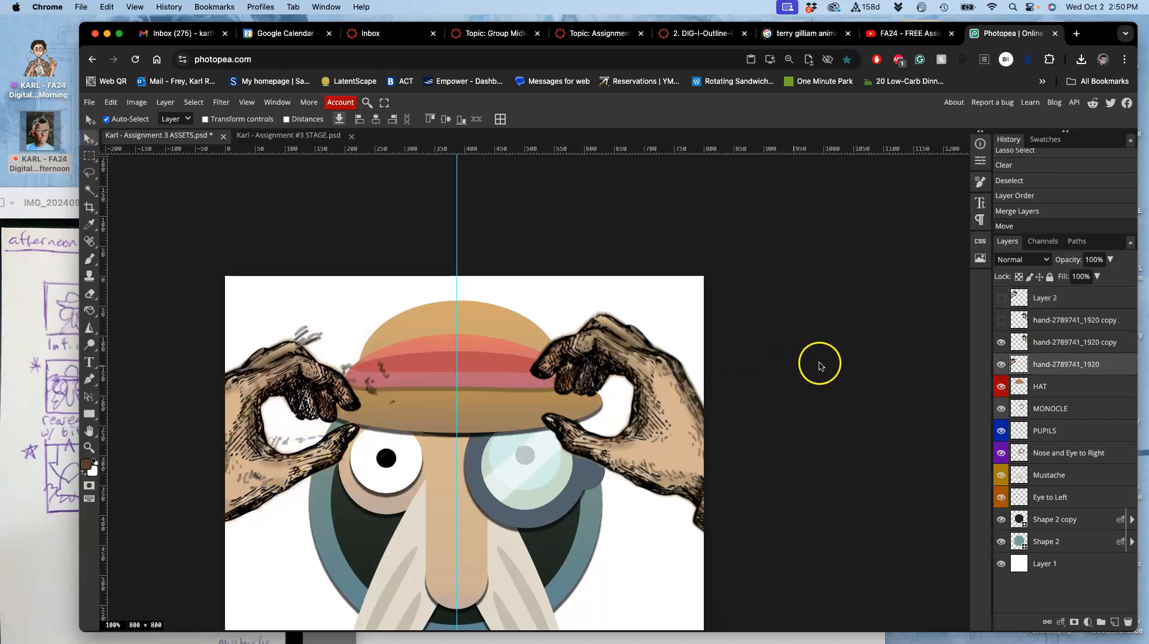
key(super+z)
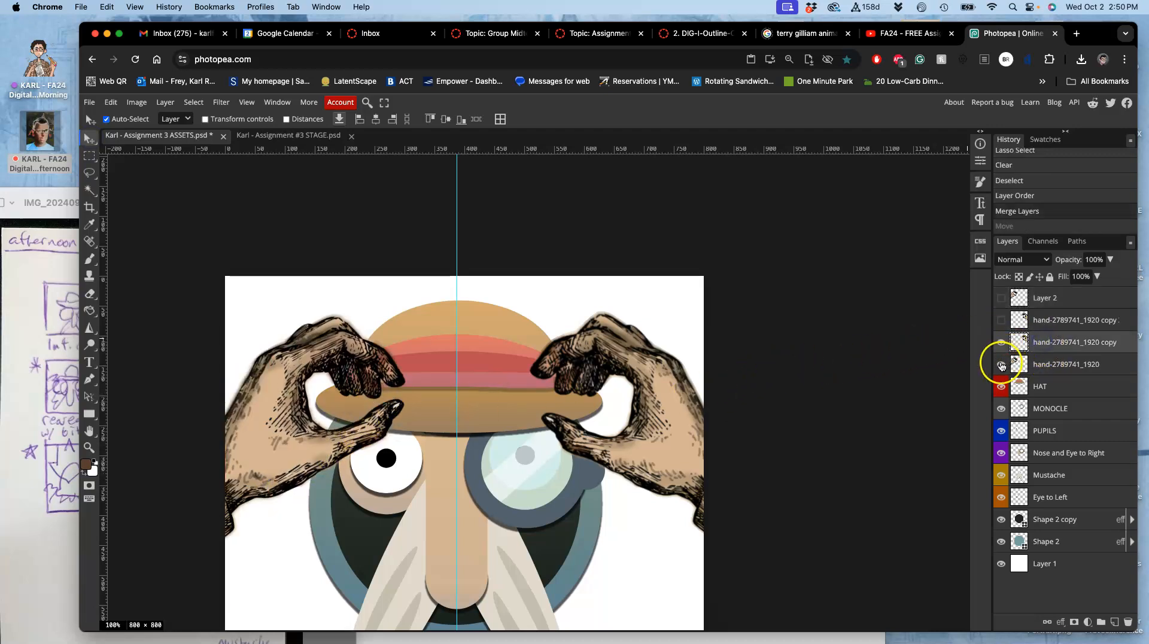
Step: Hide the left-side full-thumb hand, lasso the stray marks in its place on the right-side hand layer, and copy them to a new layer
click(1001, 365)
click(89, 173)
drag(348, 305, 280, 314)
drag(393, 445, 376, 333)
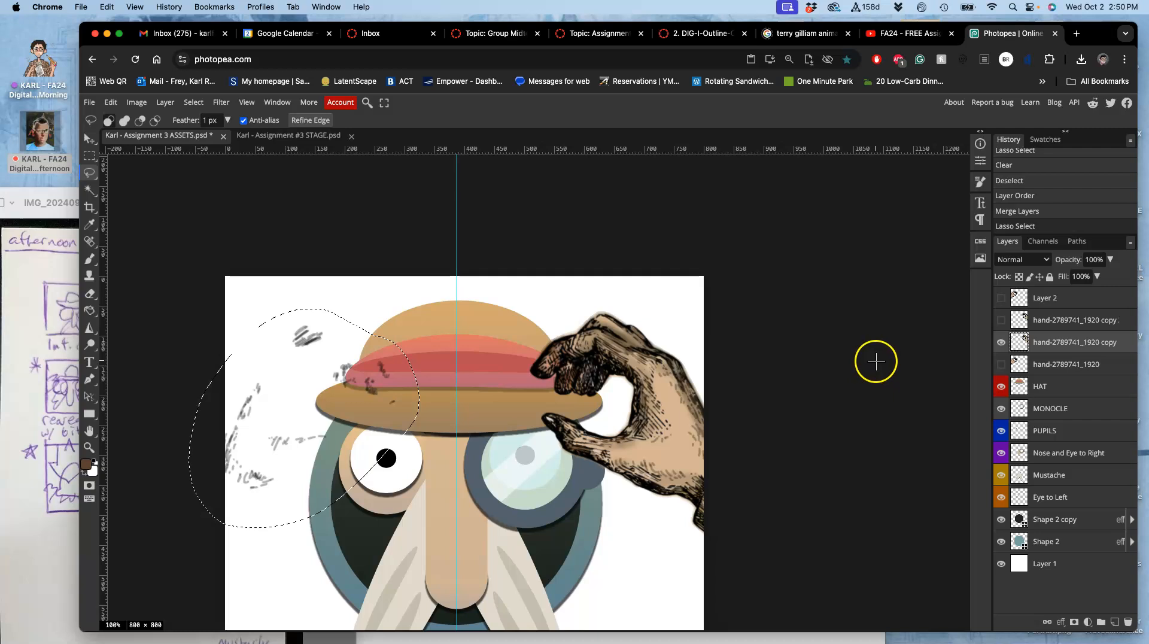
key(ctrl+j)
Step: Hide the newly copied marks layer and delete the lassoed stray marks from the right-side full-thumb hand layer
click(1065, 364)
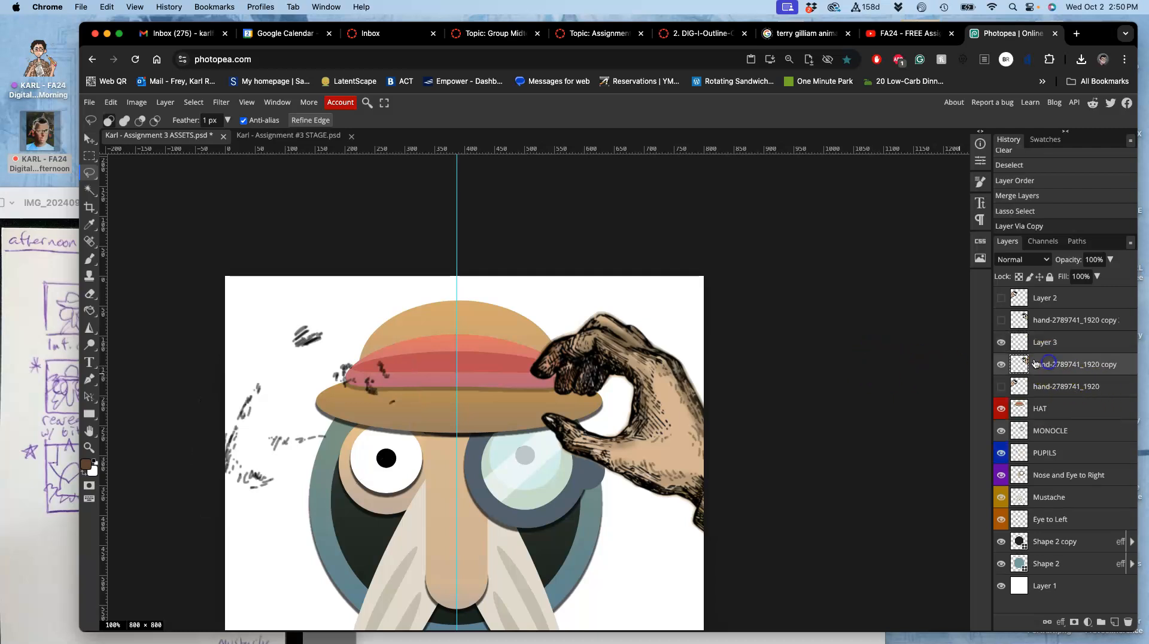
click(1003, 342)
mouse_move(361, 320)
mouse_down()
mouse_move(236, 353)
mouse_move(208, 495)
mouse_move(337, 491)
mouse_move(413, 376)
mouse_up()
key(Delete)
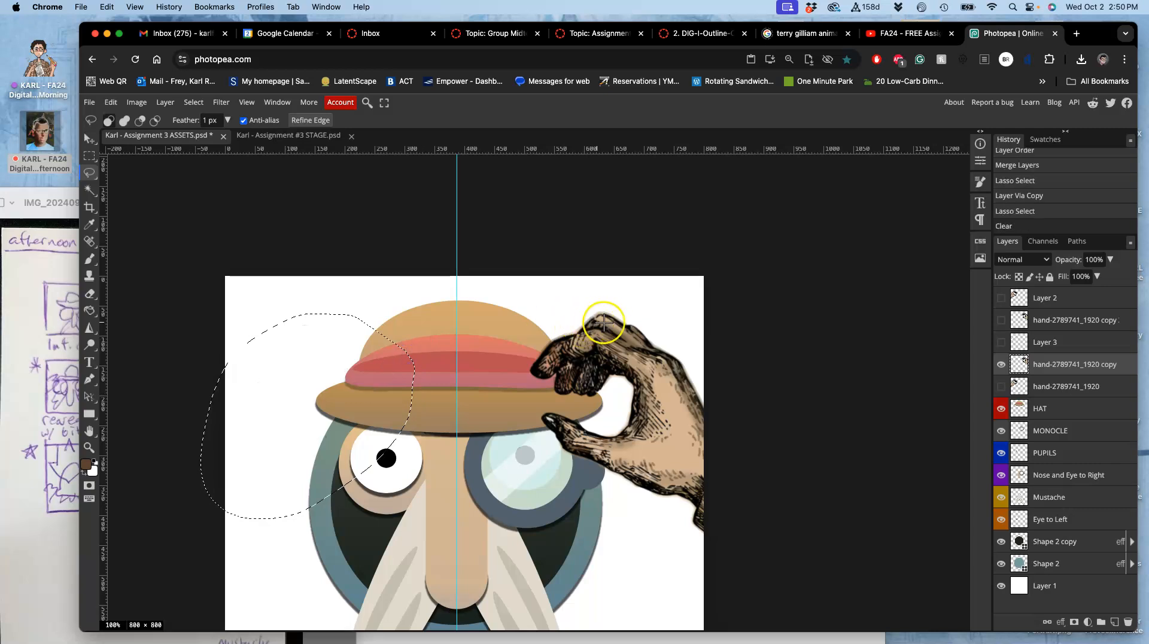
Step: Show Layer 3 and the left-side full-thumb hand, place the hand directly below Layer 3, merge the two, and deselect
click(1001, 341)
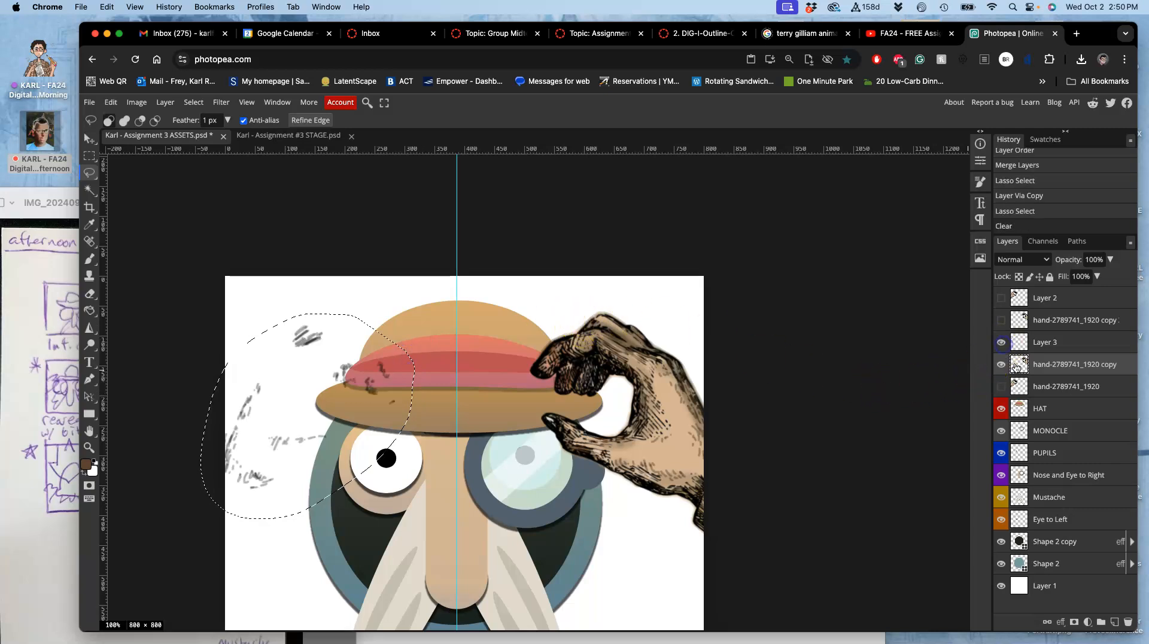
click(1001, 386)
drag(1027, 383, 1031, 363)
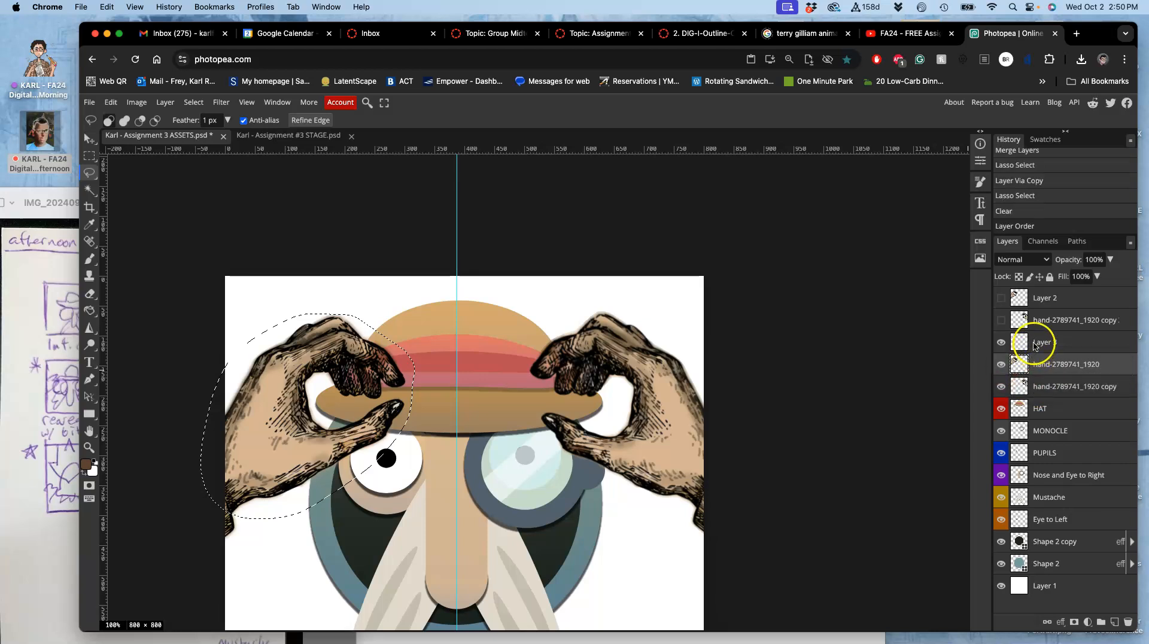
shift+click(1039, 342)
key(super+e)
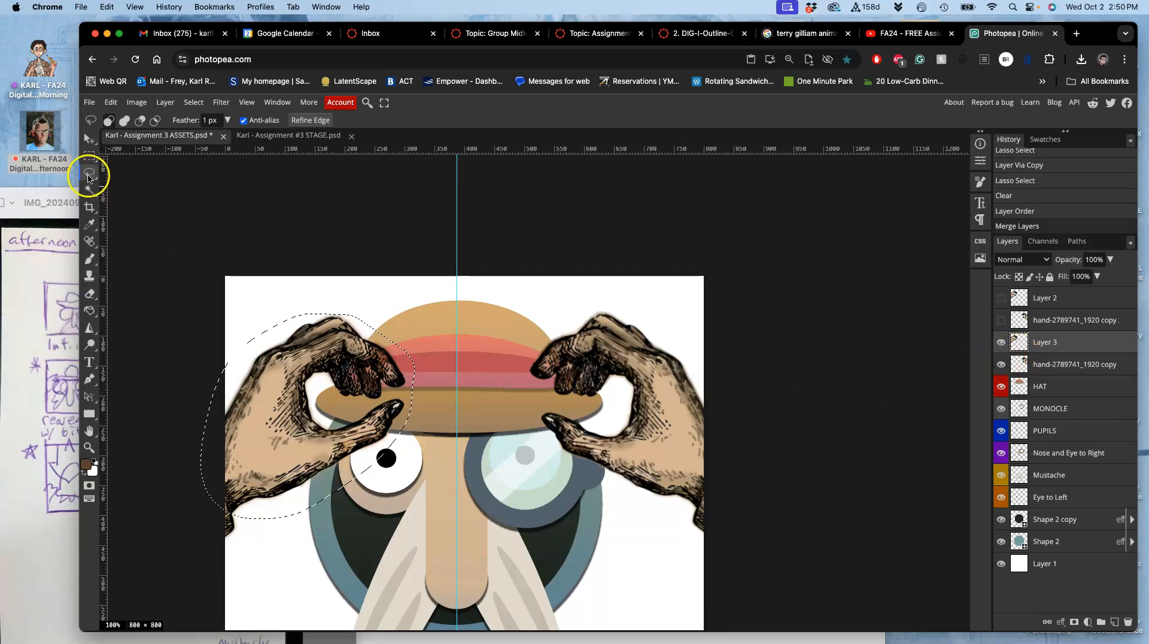
click(205, 196)
Step: Toggle each of the two full-thumb hand layers off and on to check that they are separated cleanly
click(1001, 342)
click(1001, 341)
click(1001, 364)
click(1002, 364)
Step: Rename the left-side full-thumb hand layer RT HAND and the right-side one LFT HAND, and toggle their visibility to check them
click(1035, 344)
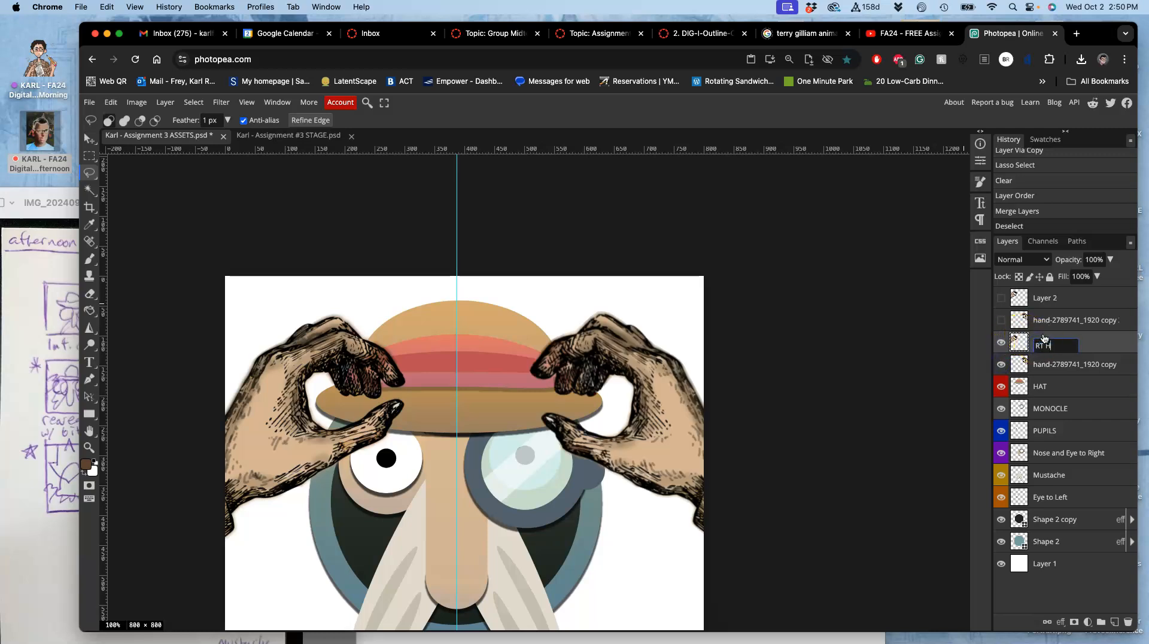
click(1002, 304)
click(1057, 370)
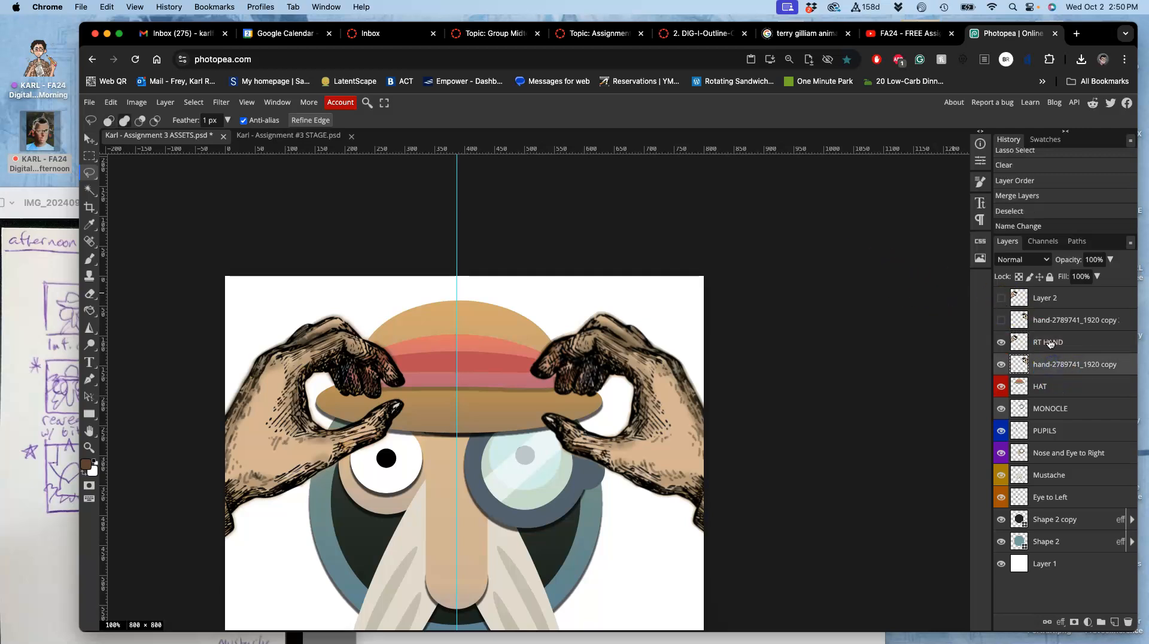
click(1051, 362)
double_click(1051, 368)
click(1083, 362)
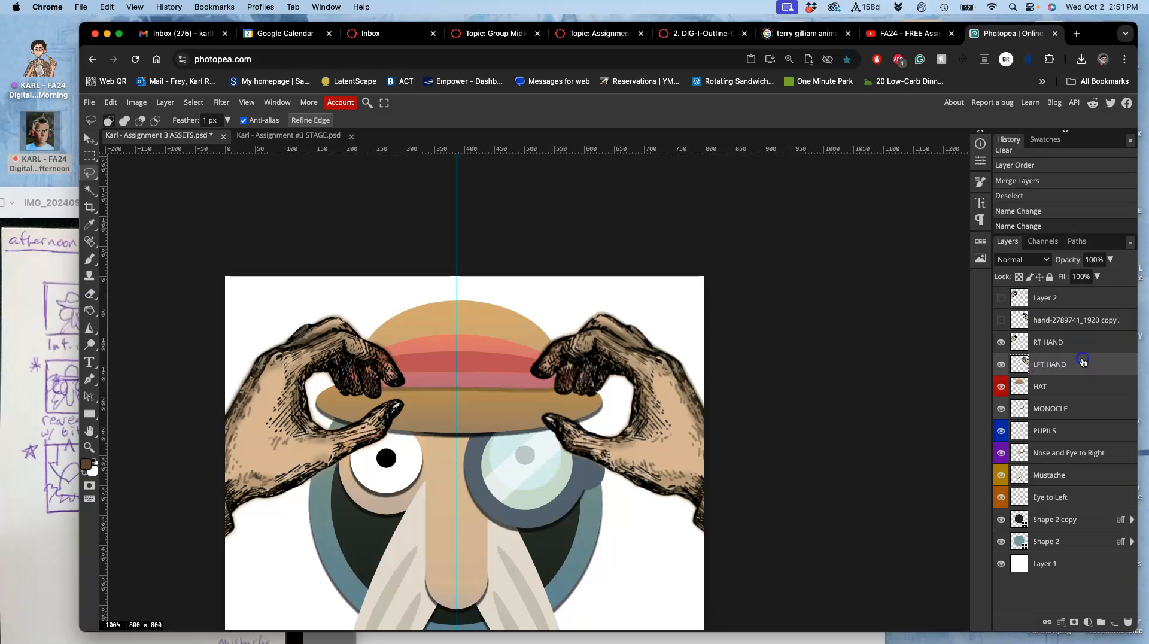
click(1001, 364)
click(1001, 343)
click(1001, 342)
Step: Turn off Auto-Select for the Move tool and move RT HAND and LFT HAND down and outward, away from the face
click(89, 139)
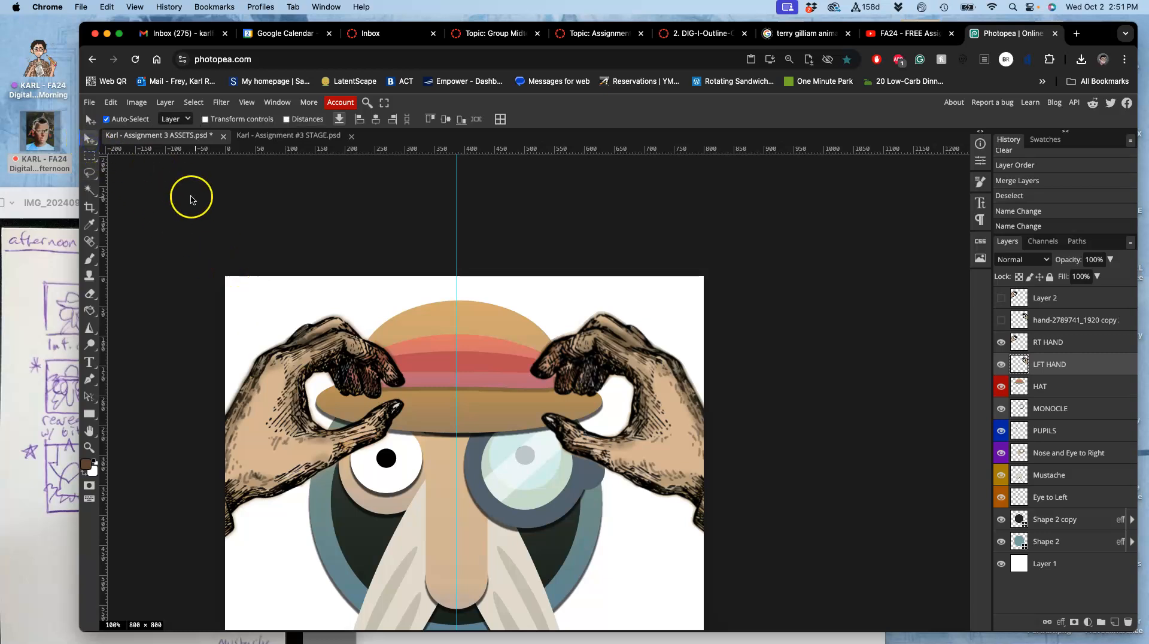
click(106, 119)
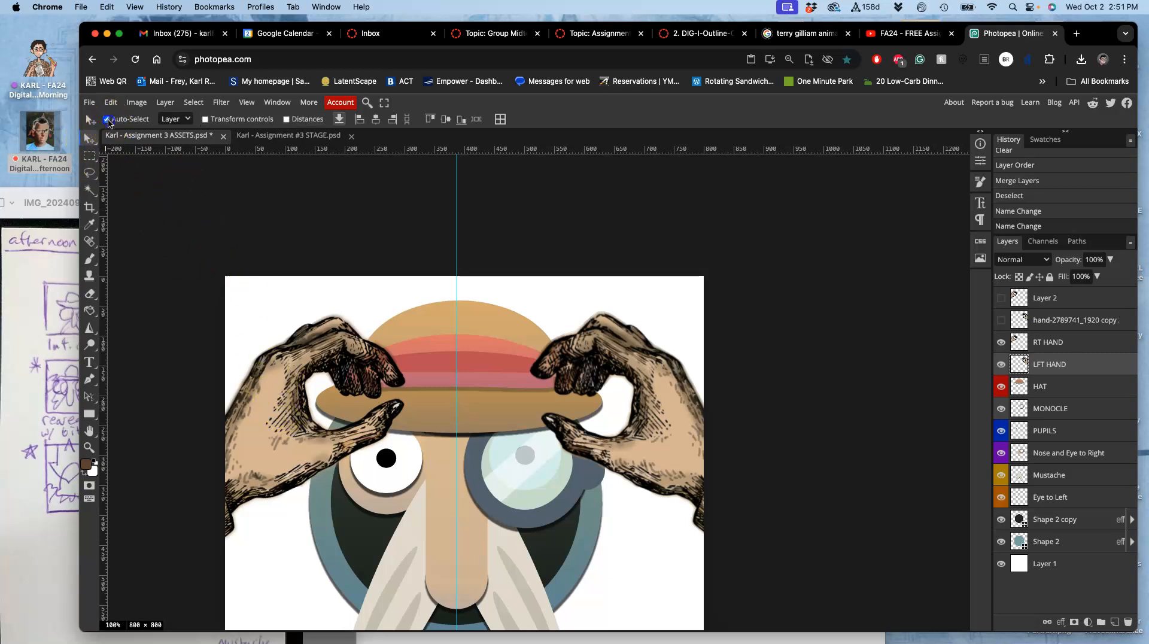
click(1047, 341)
drag(292, 433, 194, 495)
click(1055, 363)
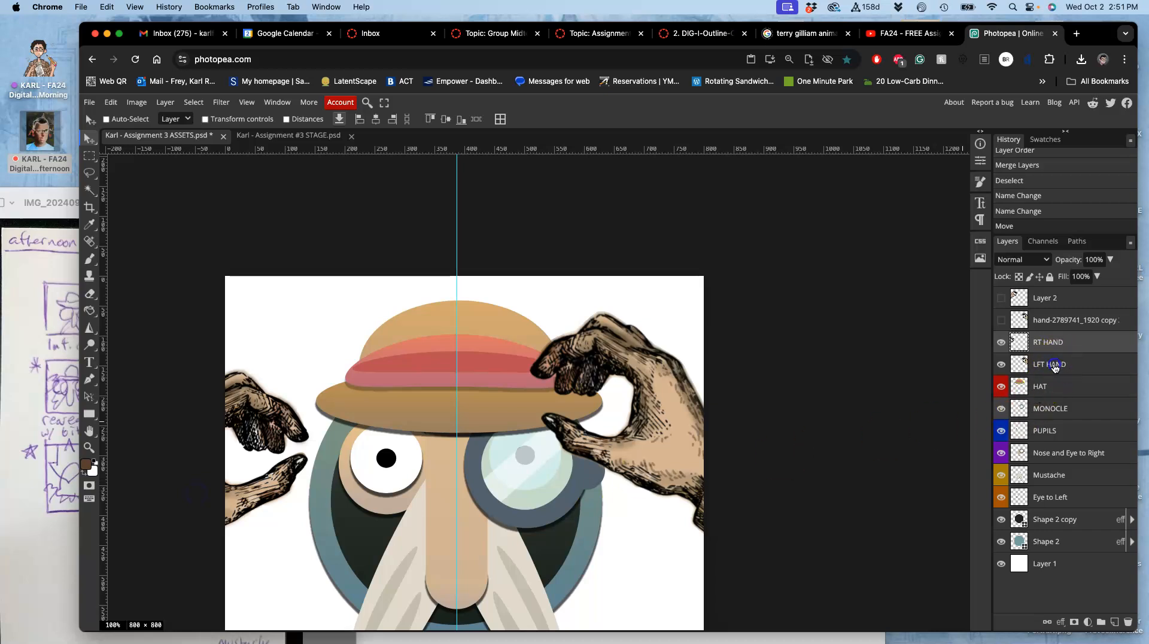
drag(665, 429, 758, 492)
click(1055, 363)
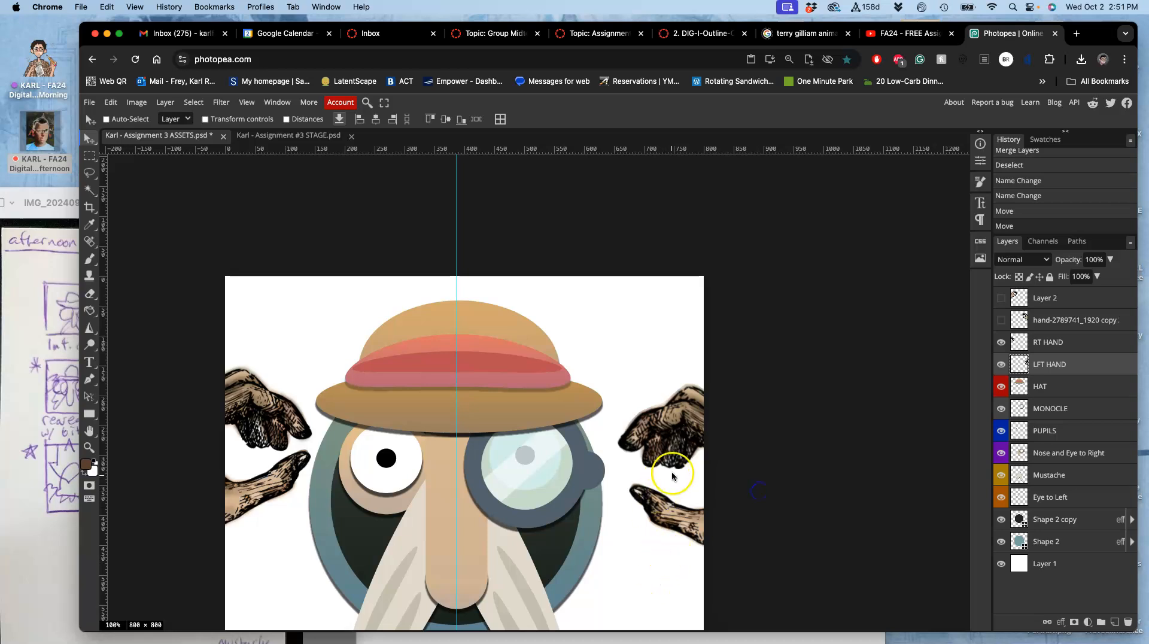
Step: Select all layers from Layer 2 down to Layer 1 and merge them into a new top layer, keeping the originals
key(super+minus)
drag(711, 416, 726, 349)
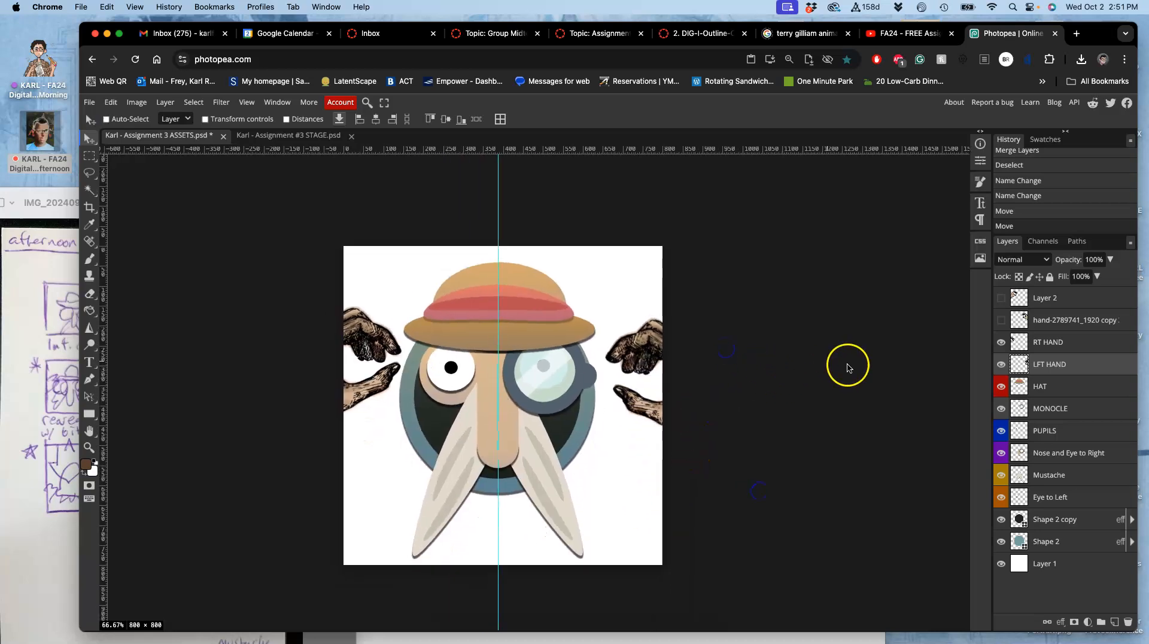
click(1048, 299)
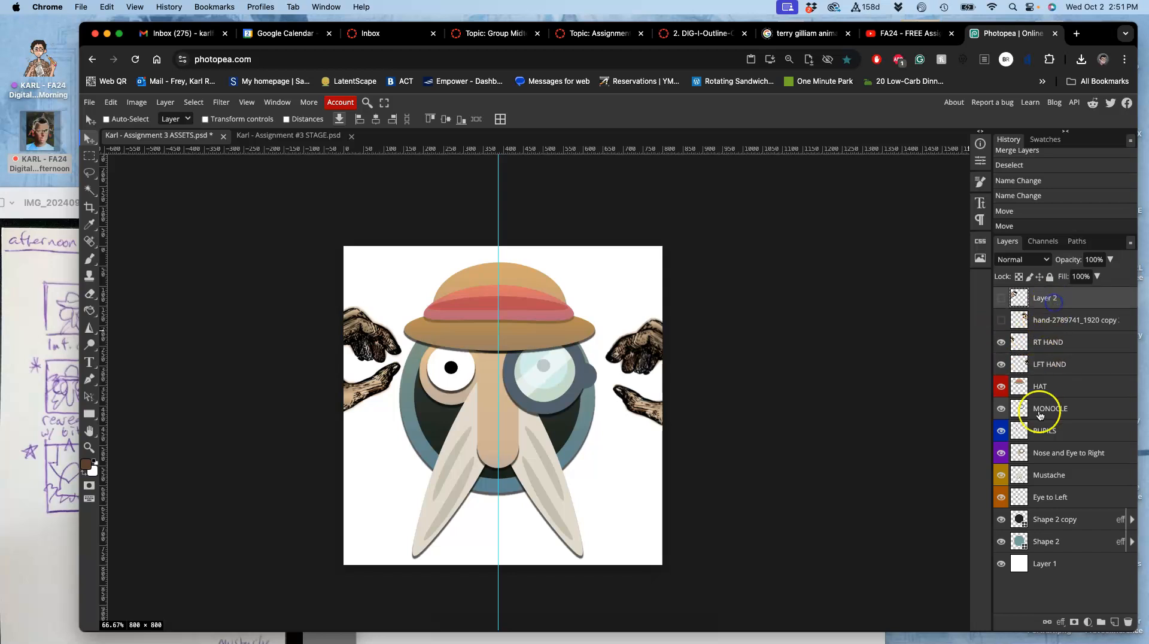
shift+click(1067, 565)
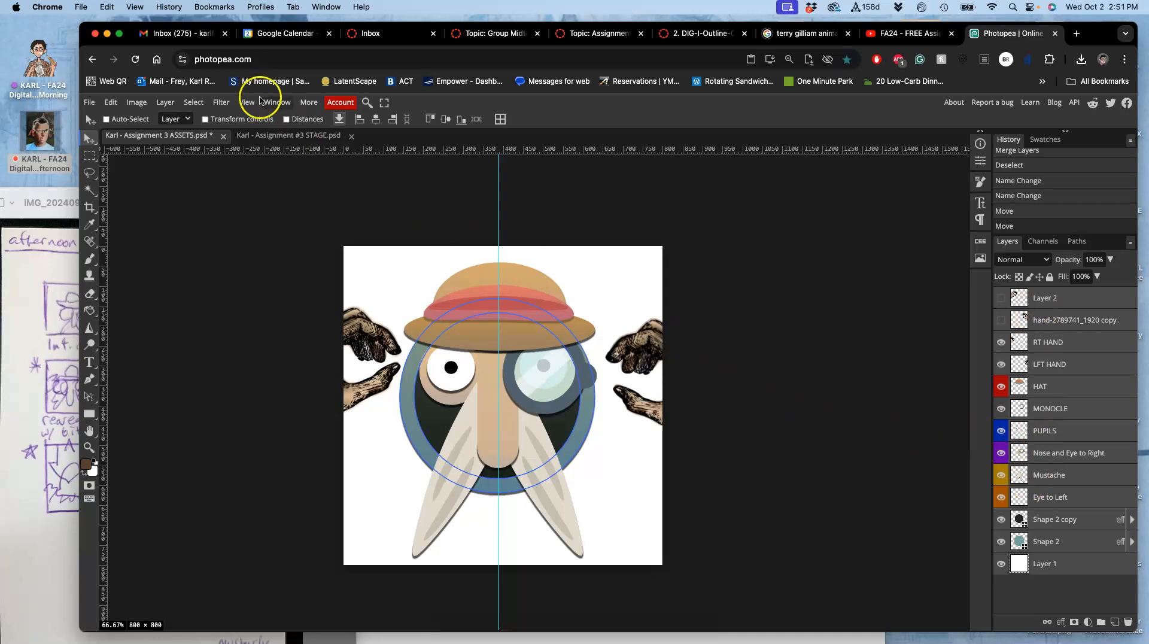
click(165, 102)
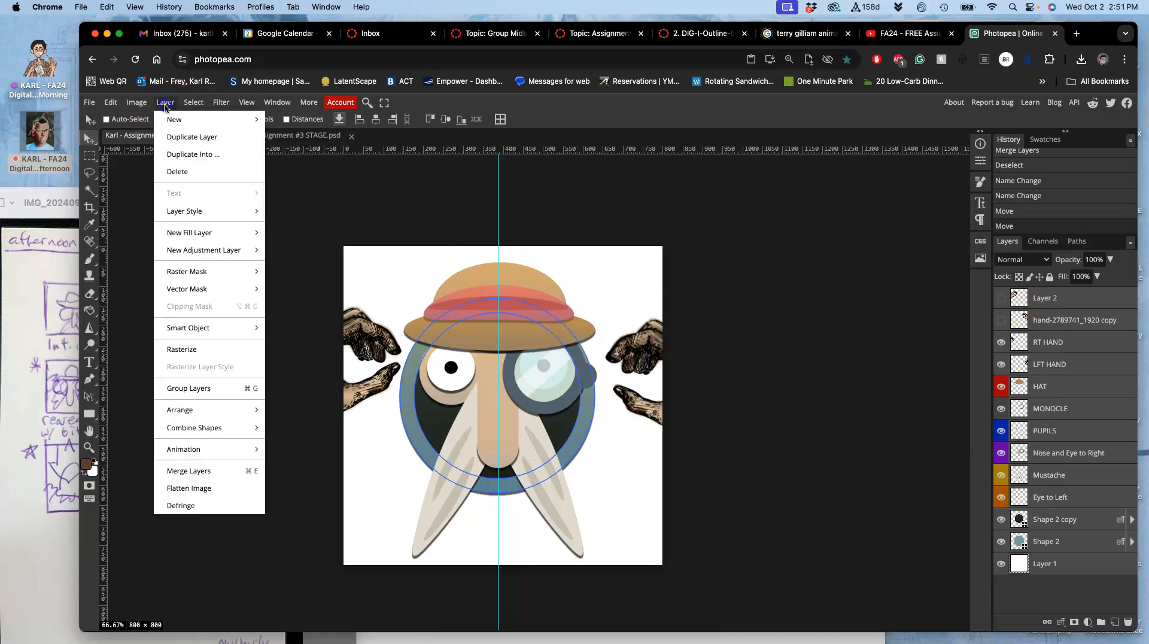
click(222, 472)
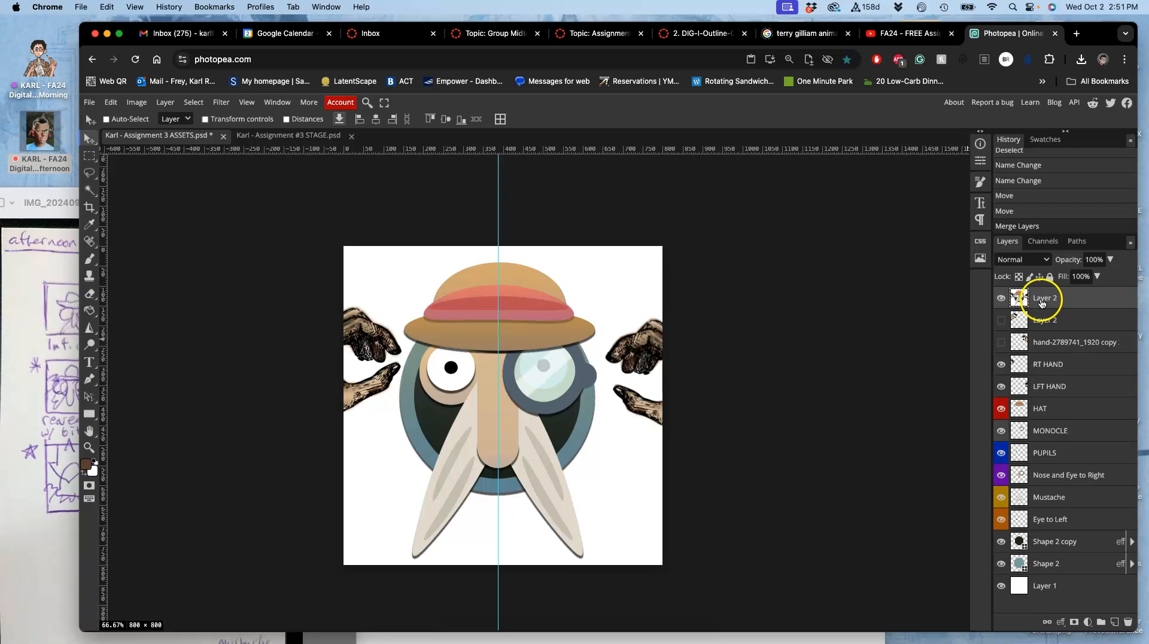
Step: Copy the entire merged picture, paste it as a new layer in the Assignment #3 STAGE document, check it, and save
key(super+a)
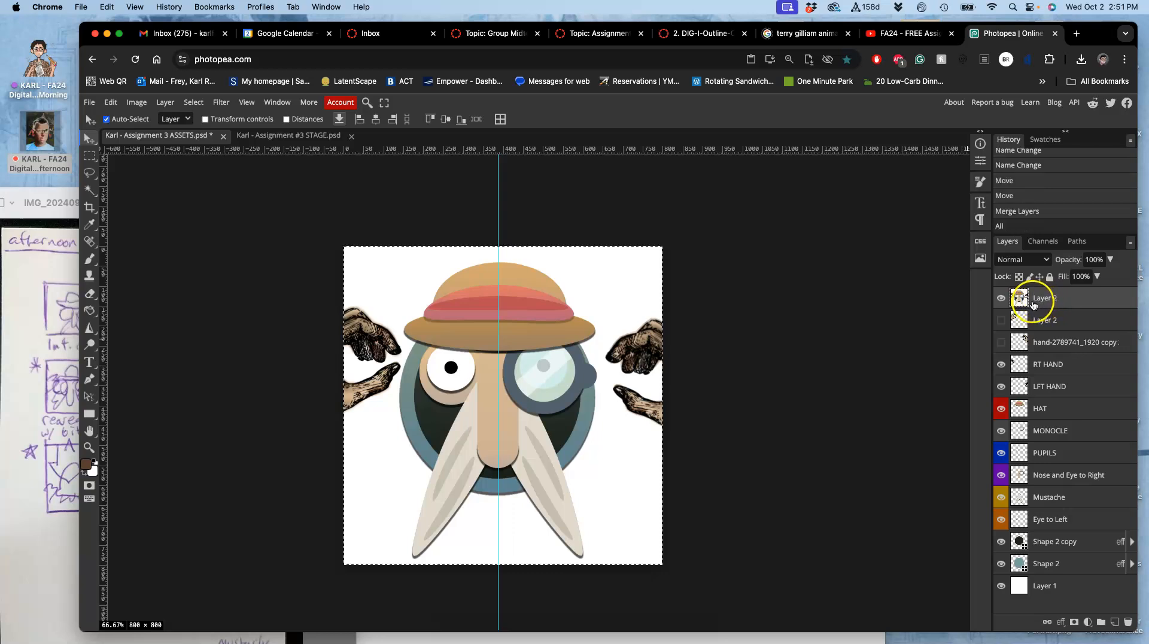
click(332, 136)
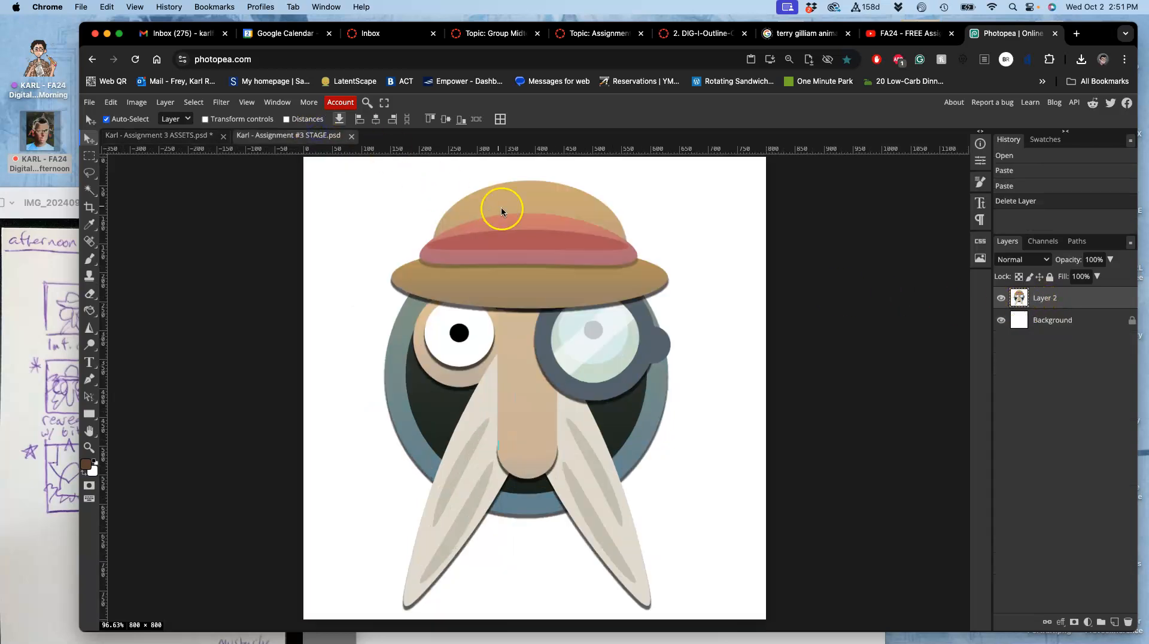
key(super+v)
click(1002, 301)
click(1001, 299)
key(super+s)
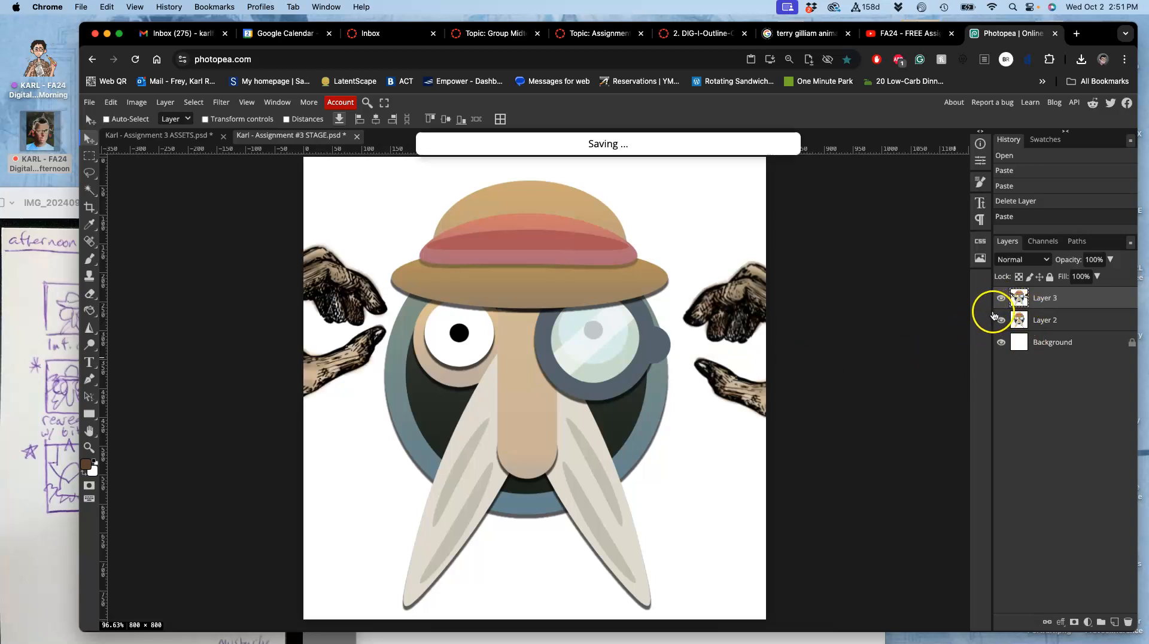
Step: Return to the Assignment 3 ASSETS document, clear the selection, and delete the merged picture layer
click(175, 136)
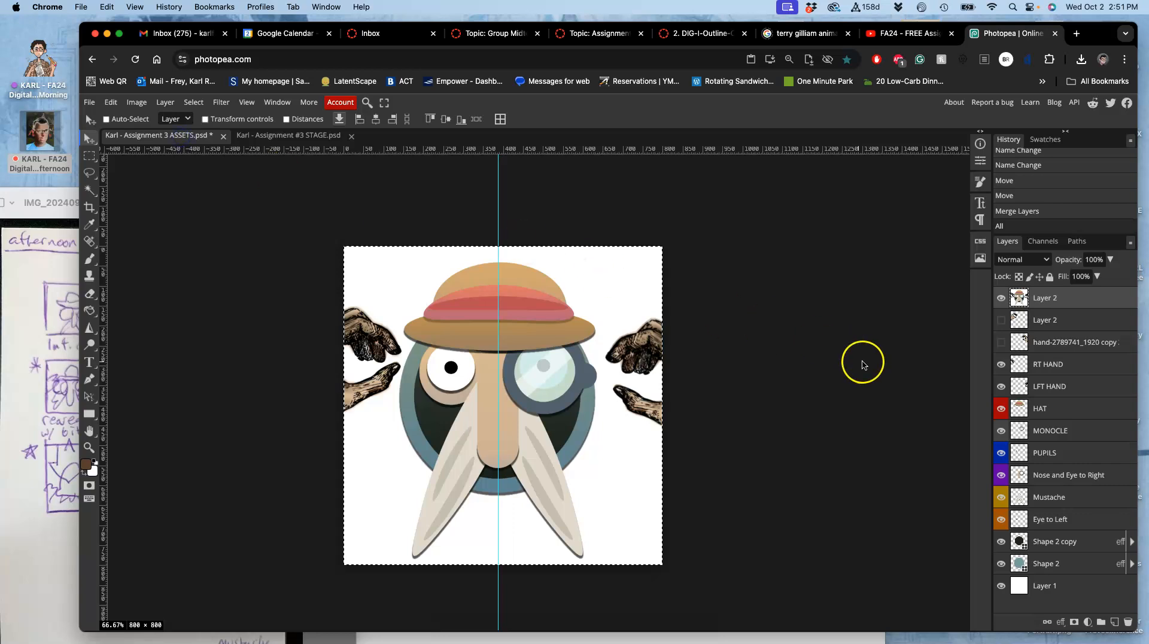
click(1036, 300)
key(super+d)
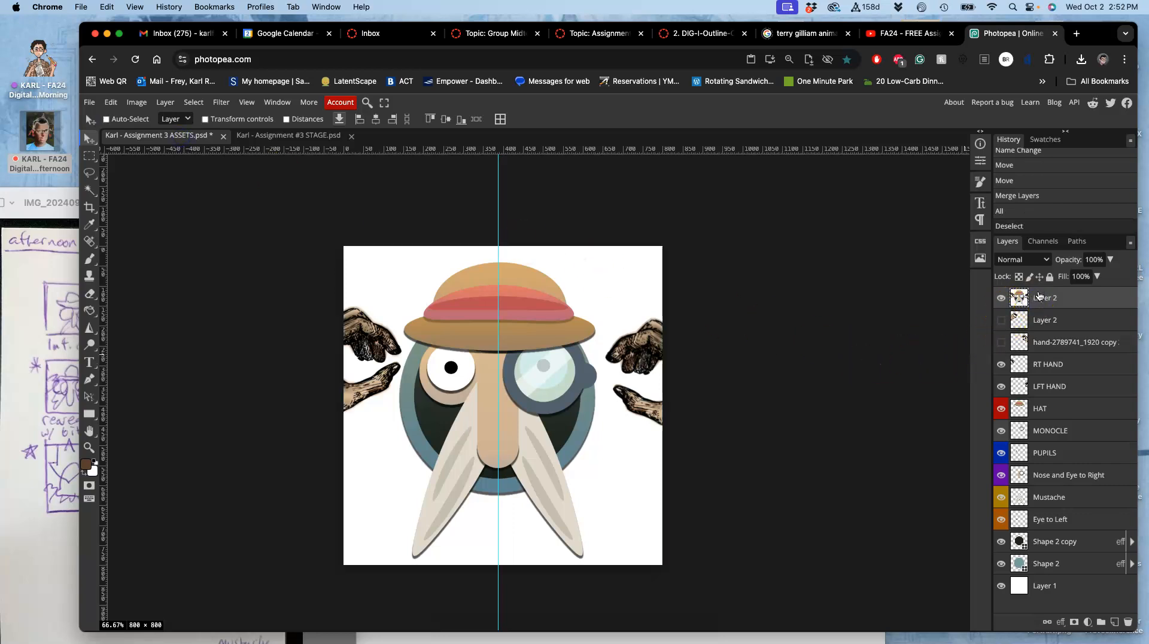
key(Delete)
Step: Show the two hat-grabbing hand layers at the top of the stack and hide RT HAND and LFT HAND
click(1000, 297)
click(1001, 320)
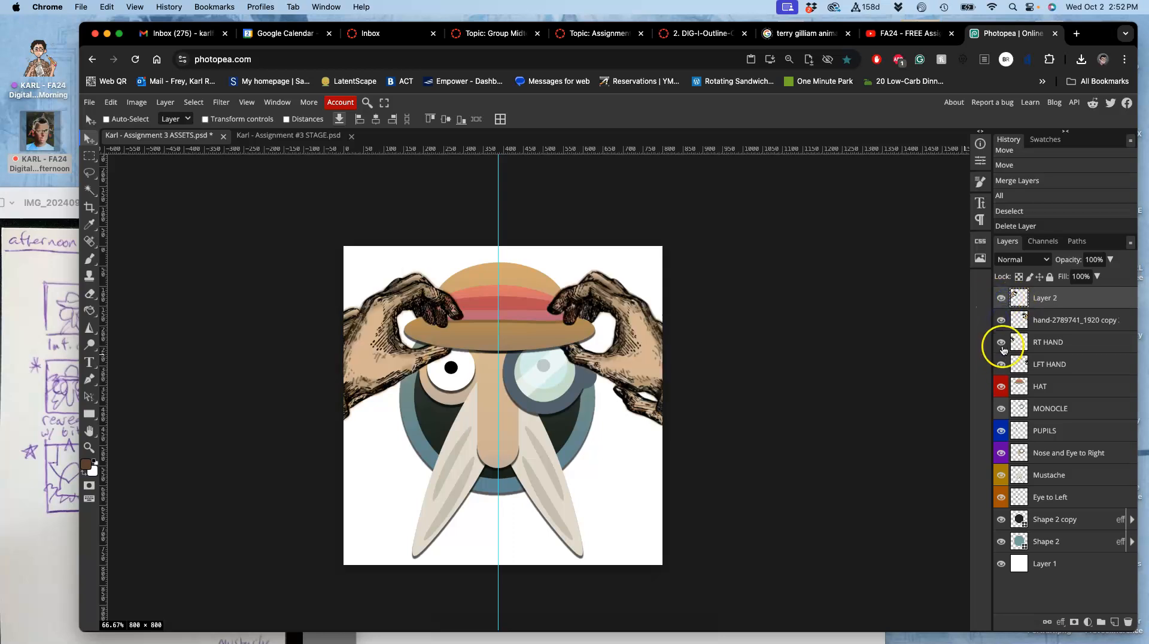
click(1002, 349)
click(1001, 364)
Step: Rename Layer 2 as GRB LEFT and the hand-2789741_1920 copy layer as GRB RIGHT
click(1038, 304)
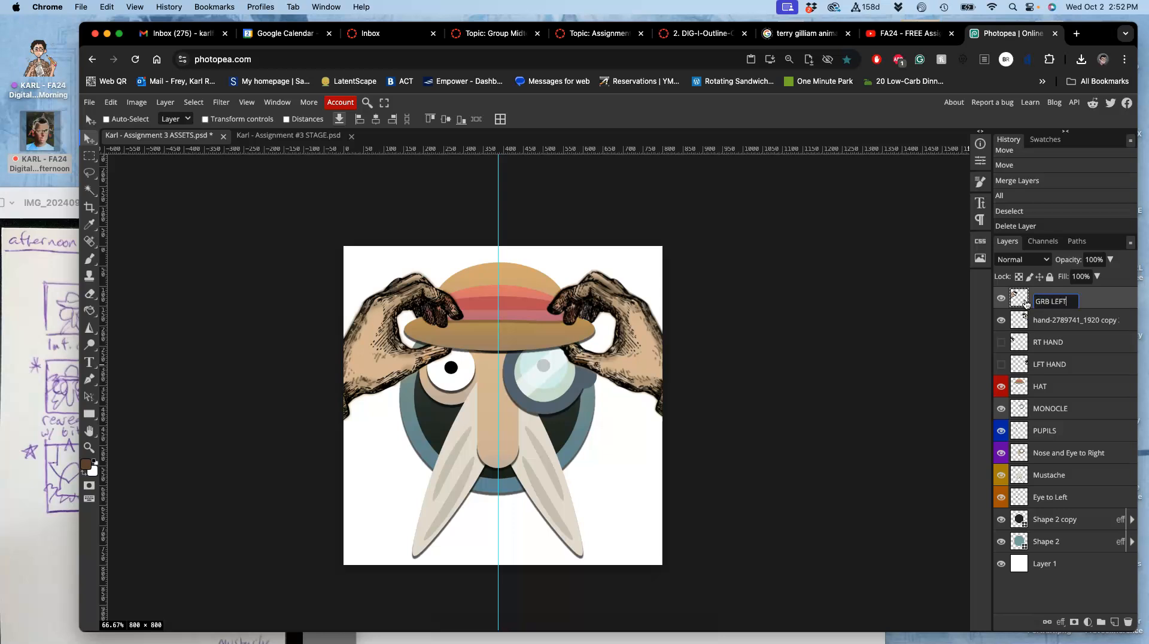
click(1051, 322)
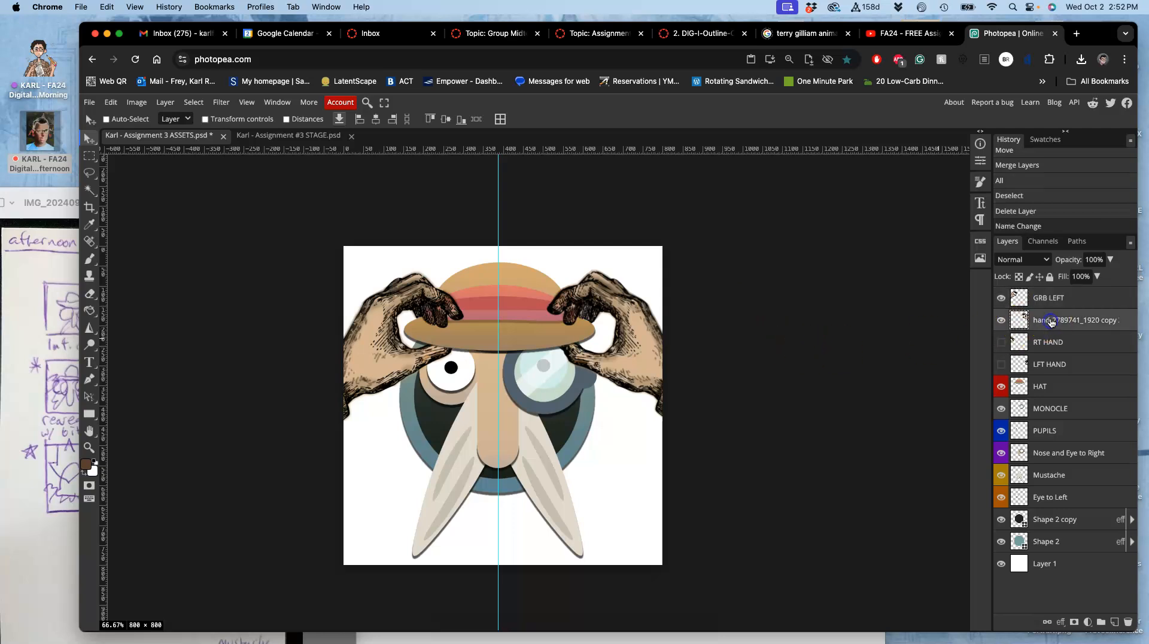
double_click(1052, 322)
click(1095, 325)
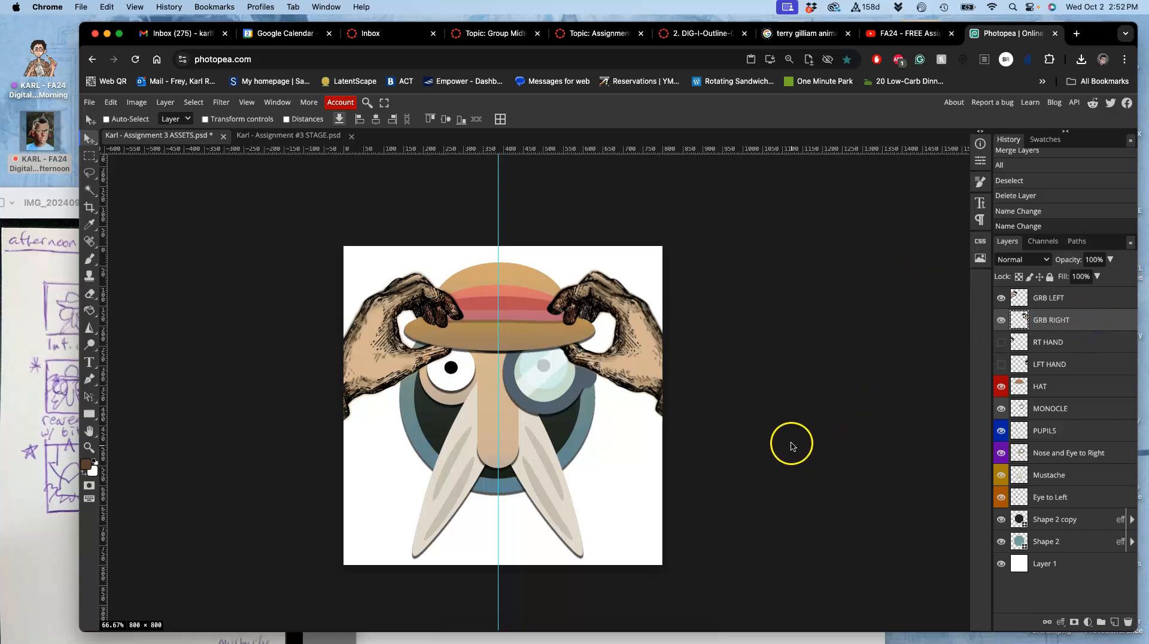
Step: Select all layers from GRB LEFT down to Layer 1 and merge them into a new top layer, keeping the originals
click(1046, 299)
shift+click(1058, 565)
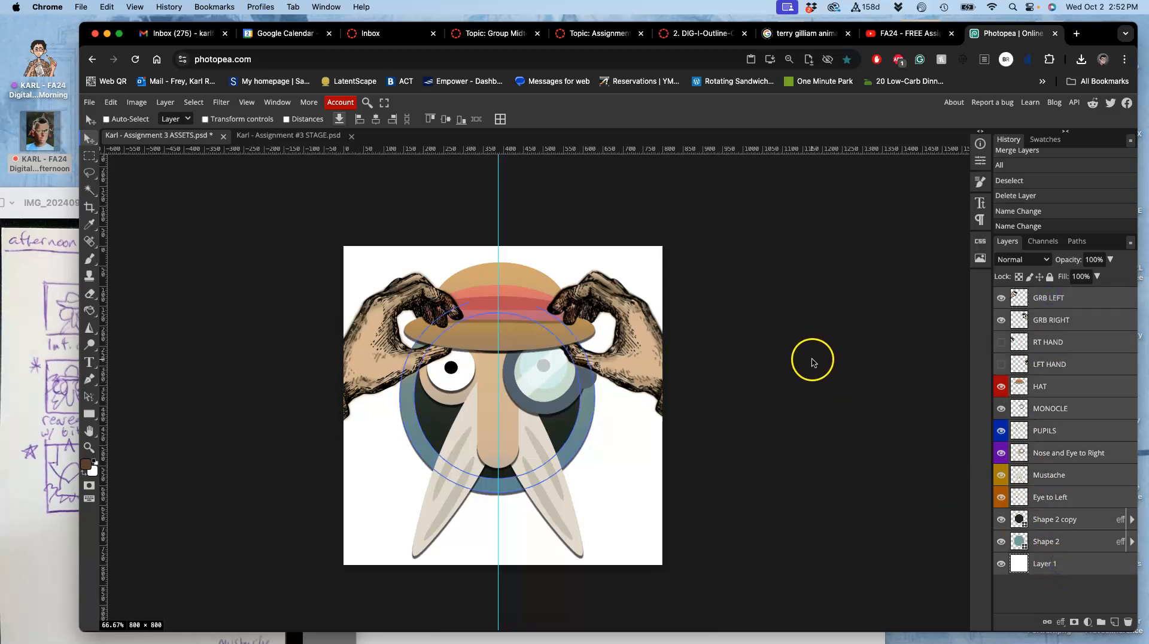
click(165, 103)
click(233, 470)
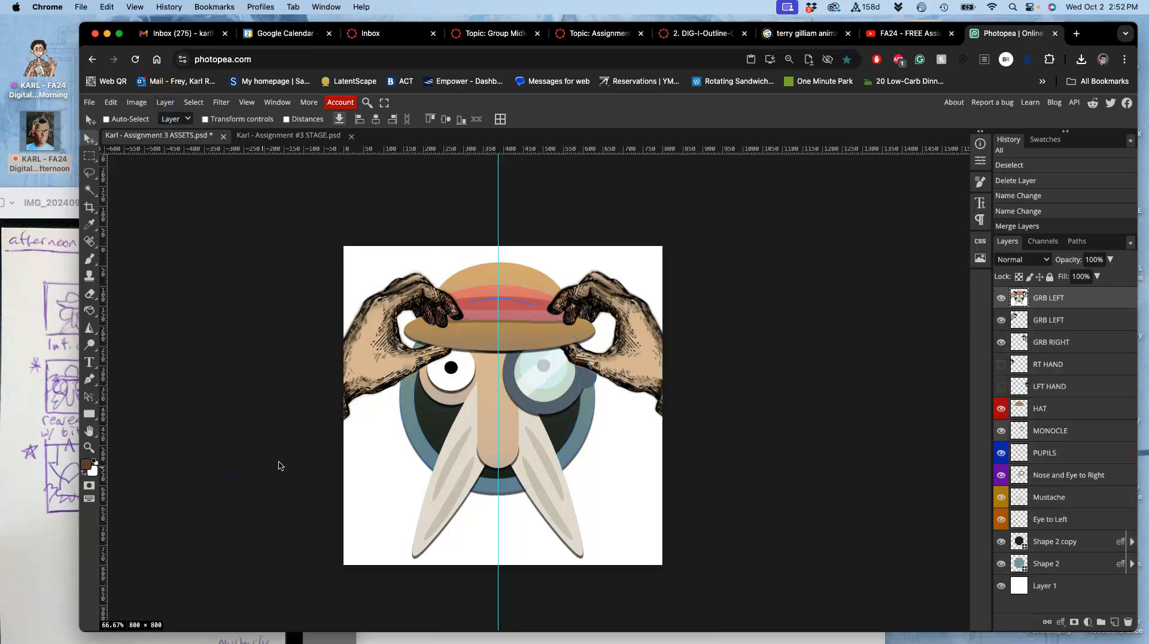
Step: Copy the entire merged hat-grabbing picture and paste it as a new layer in the Assignment #3 STAGE document
key(super+a)
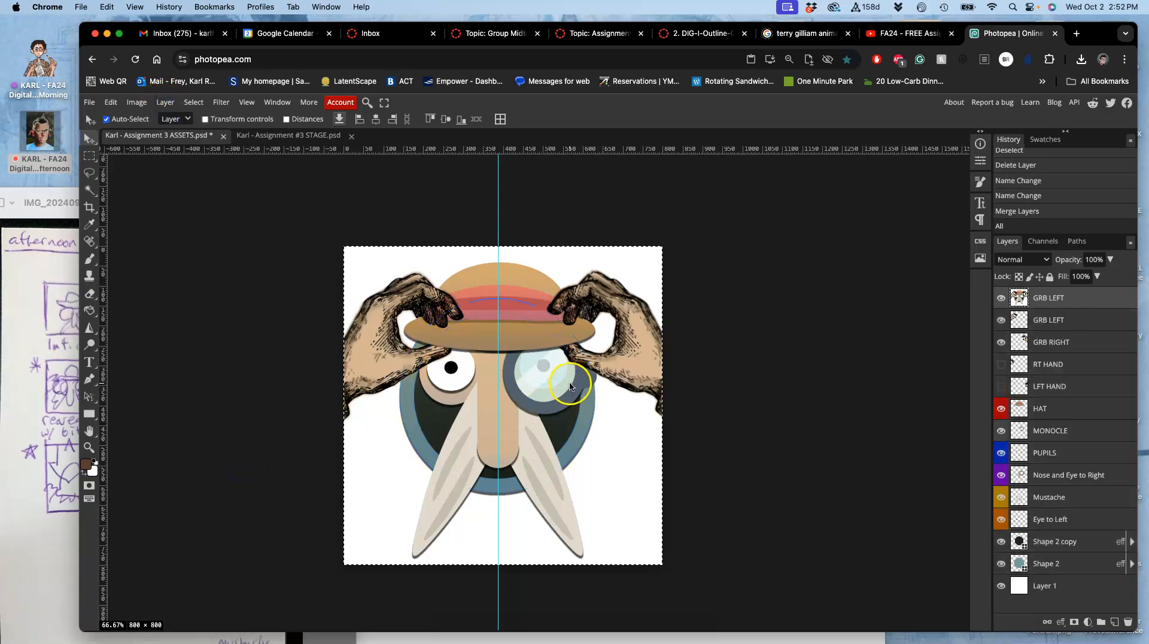
click(295, 136)
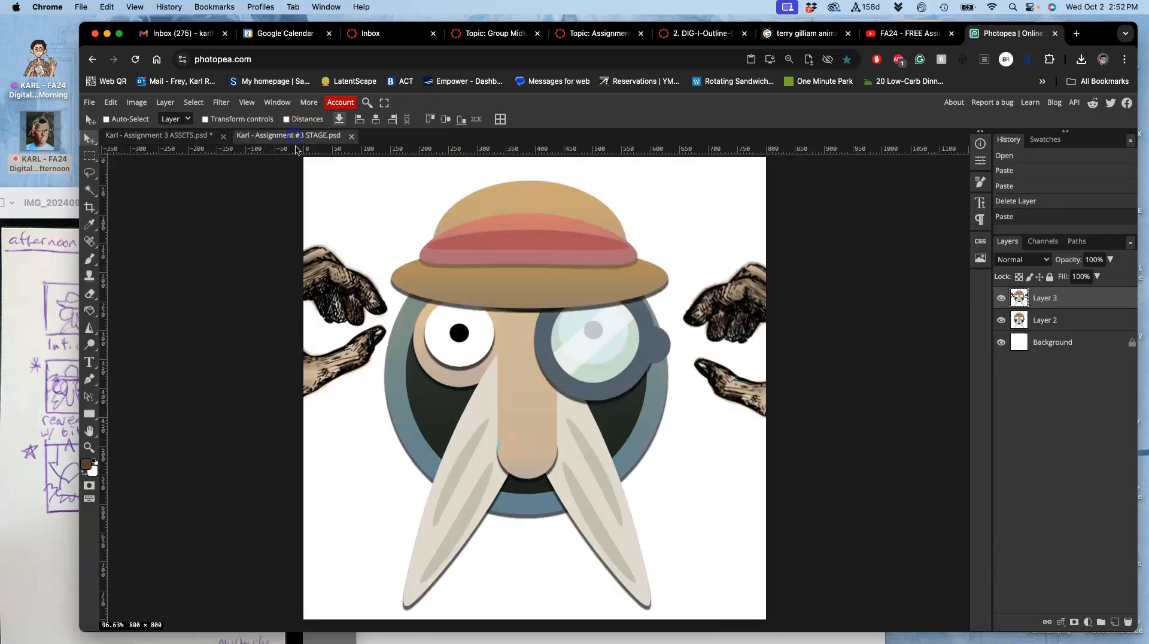
key(super+v)
Step: Preview the animation by repeatedly hiding and showing Layer 4 and Layer 3 in sequence, leaving all frames visible
click(1001, 298)
click(1001, 319)
click(1000, 320)
click(1001, 297)
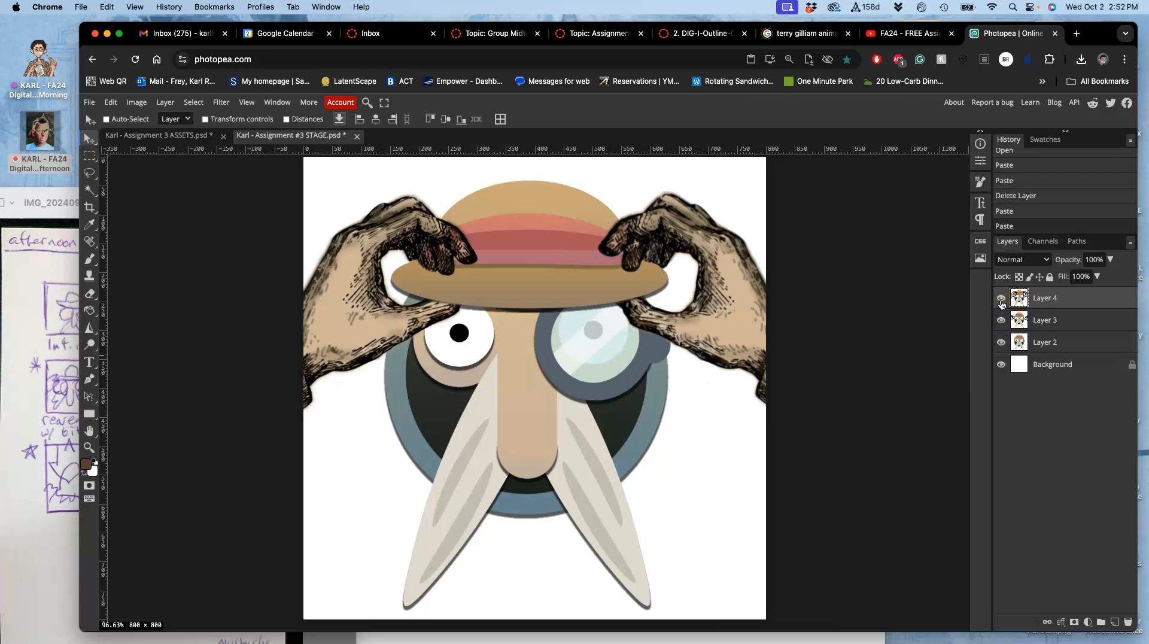
click(1000, 298)
click(1001, 320)
click(1001, 320)
click(1001, 297)
click(1000, 297)
click(1000, 319)
click(1000, 320)
click(1001, 341)
click(1001, 320)
click(1000, 298)
click(1001, 320)
click(1001, 297)
click(1001, 319)
click(1001, 299)
click(1001, 298)
click(1000, 320)
click(1000, 319)
click(1001, 298)
click(1001, 298)
click(1000, 319)
click(1001, 319)
click(1001, 298)
click(1001, 298)
click(1000, 323)
click(1000, 322)
click(1000, 299)
click(999, 321)
click(1000, 298)
click(1000, 320)
click(1001, 298)
click(1001, 298)
click(1000, 322)
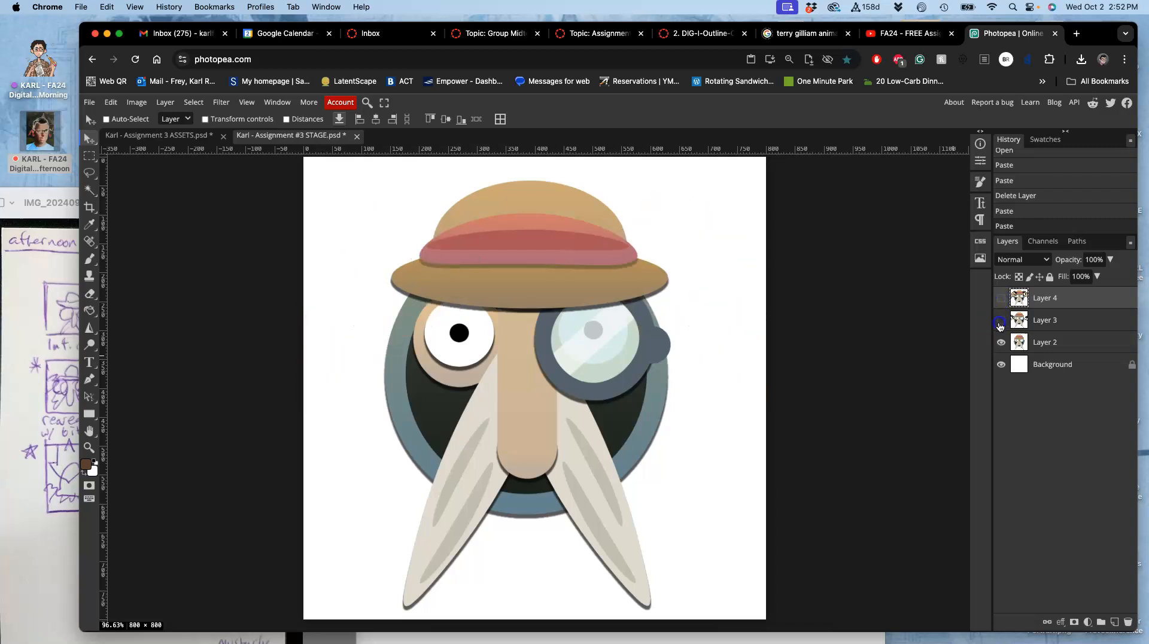
click(1000, 324)
click(1002, 298)
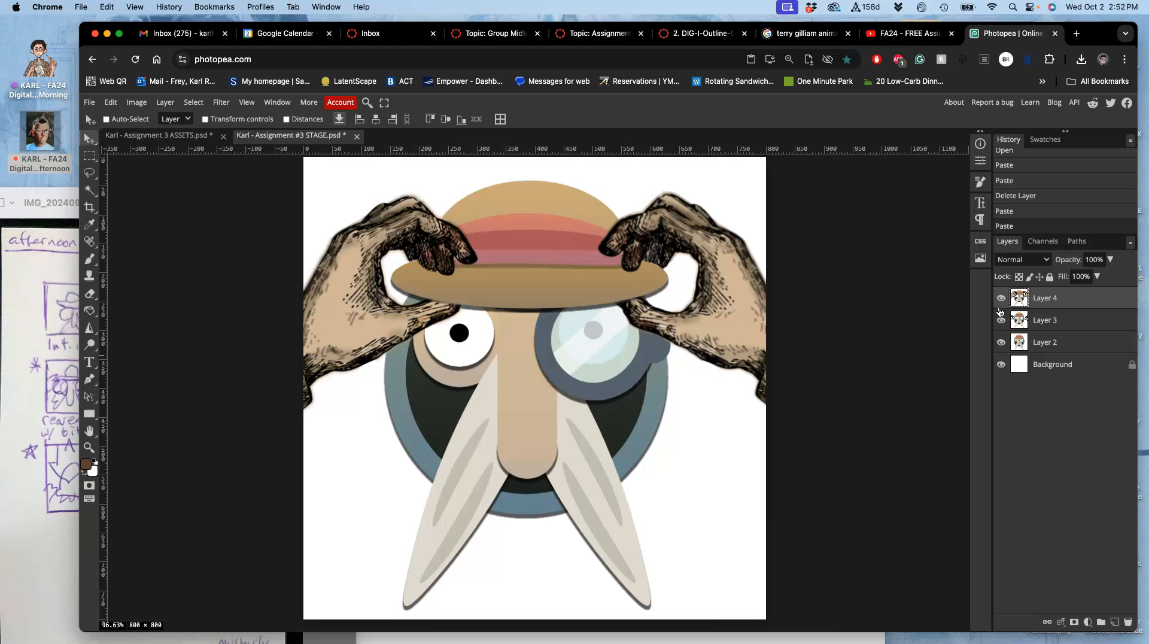
Step: Check the storyboard sketch in Preview, return to the Assignment #3 STAGE document in Photopea, and save it
click(63, 320)
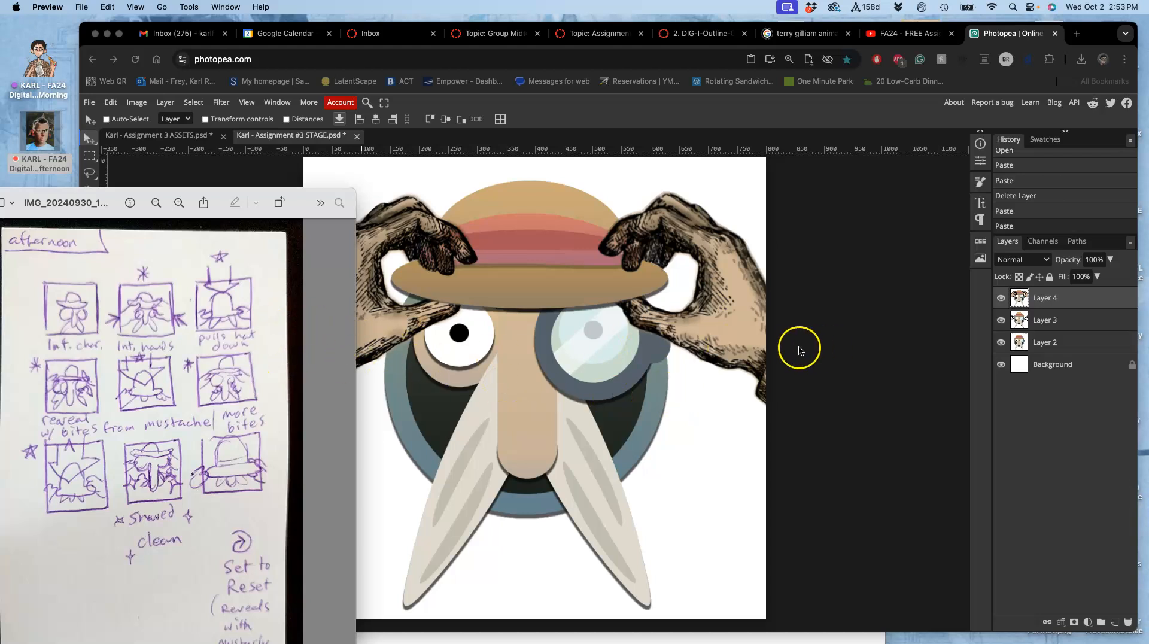
click(742, 413)
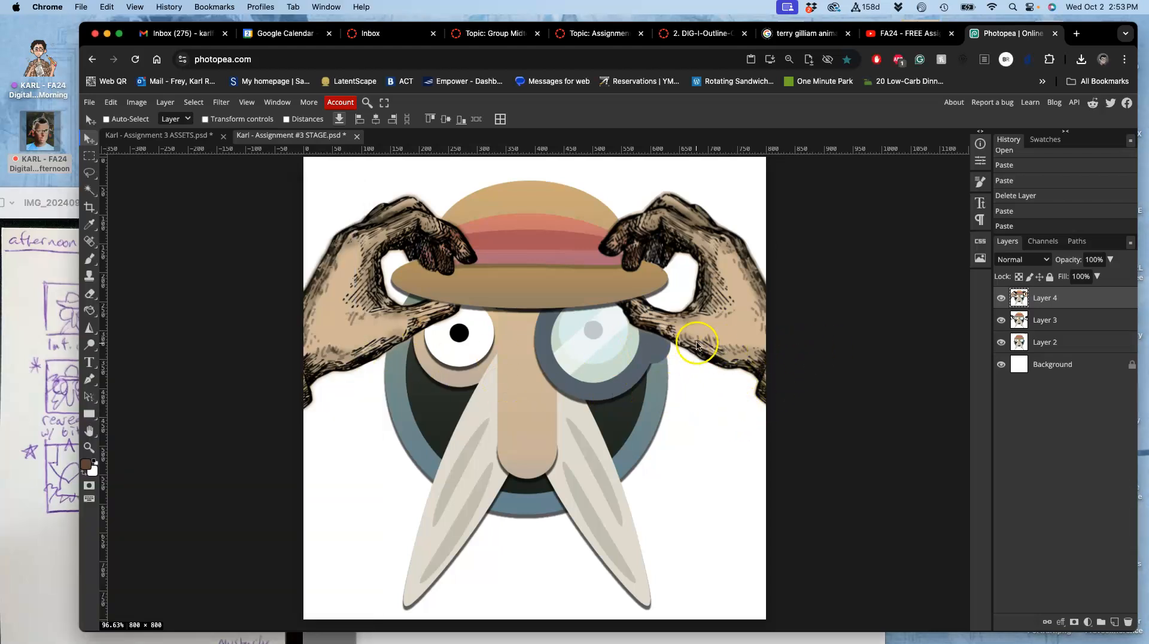
key(super+s)
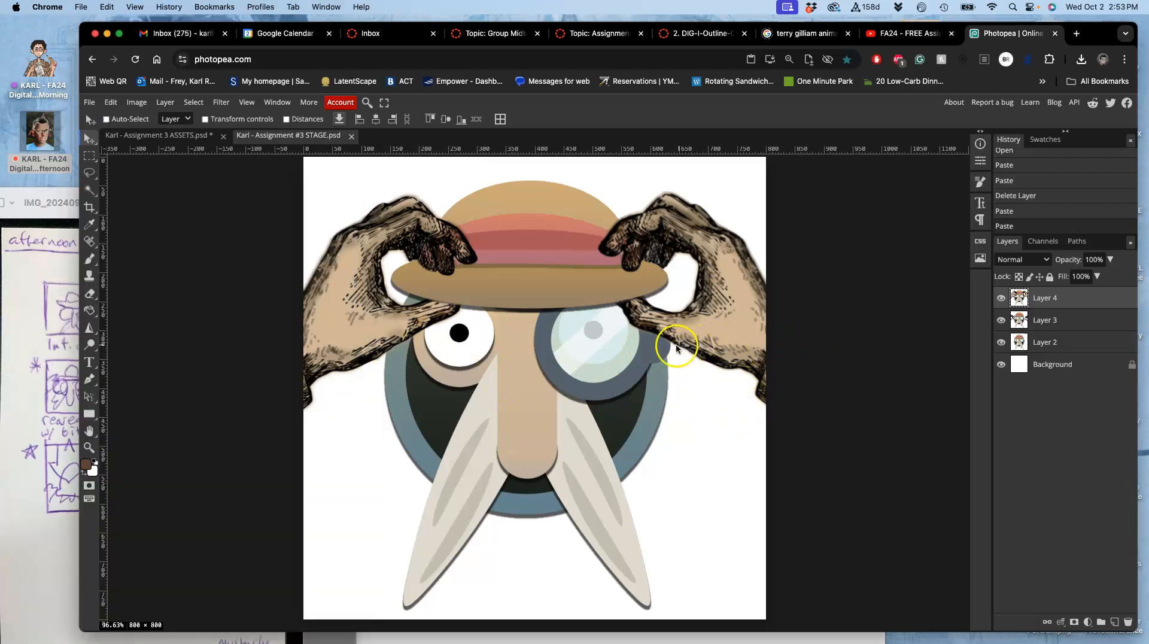
Step: Return to the Assignment 3 ASSETS document, clear the selection, and delete the merged GRB LEFT picture layer
click(196, 136)
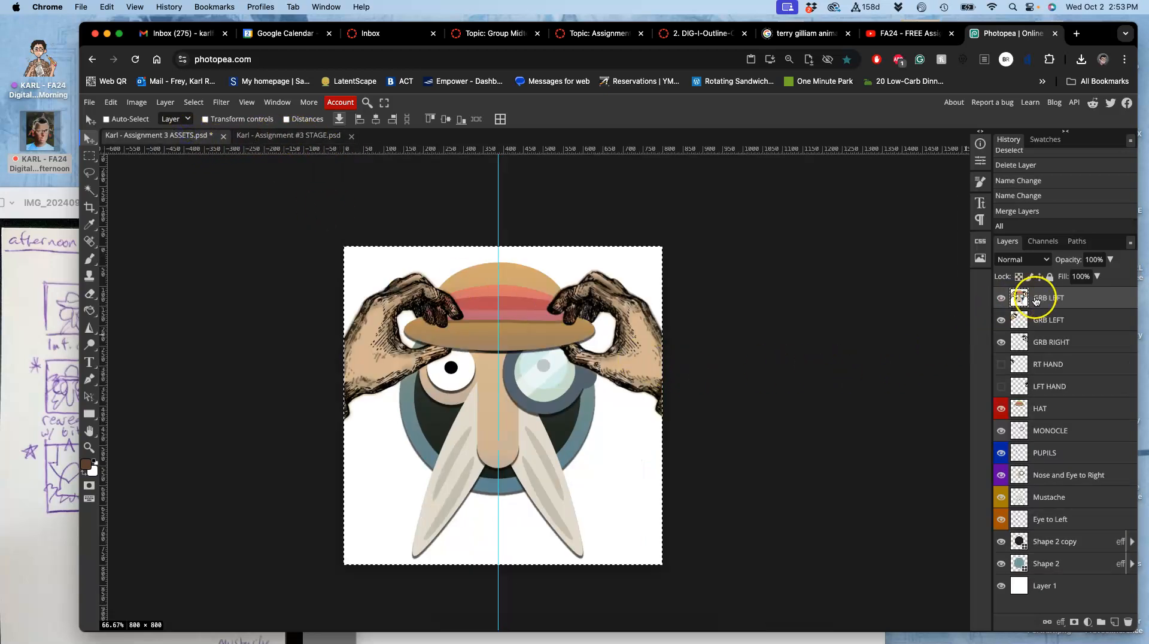
key(super+d)
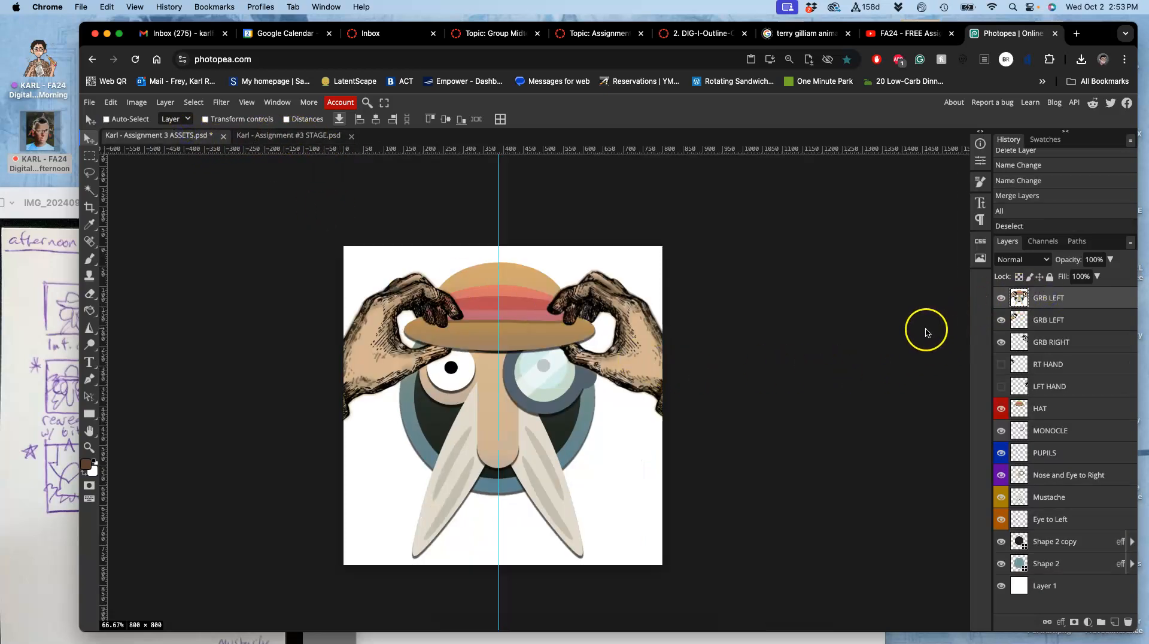
key(Delete)
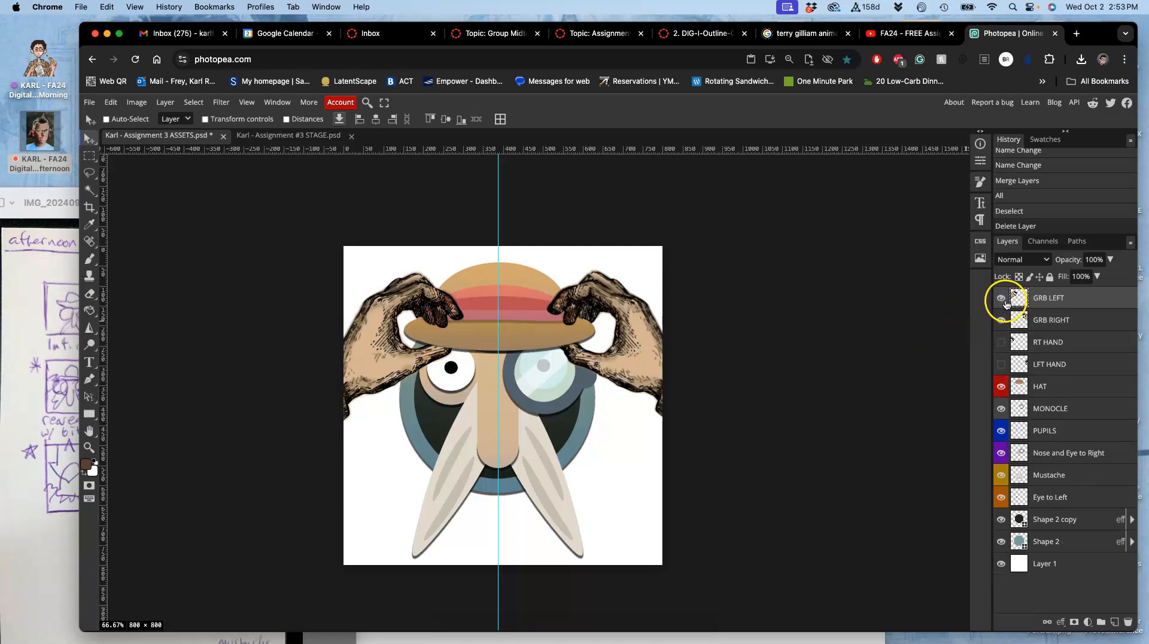
Step: Duplicate the GRB LEFT and GRB RIGHT layers together and merge the duplicates into a single hands layer
key(super)
super+click(1057, 324)
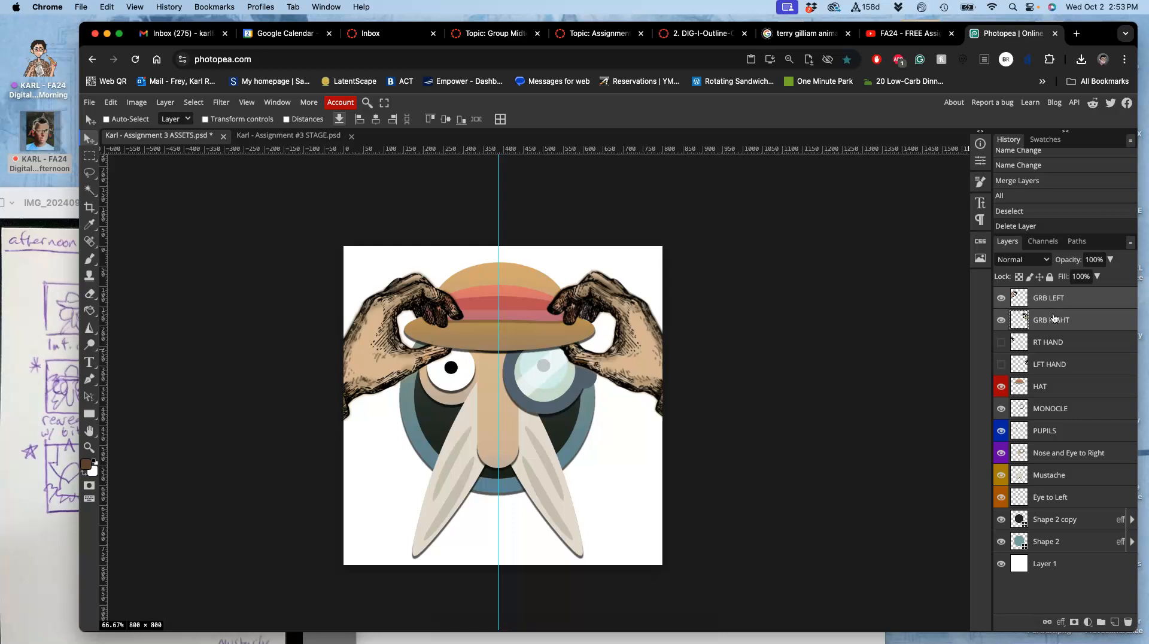
key(super+j)
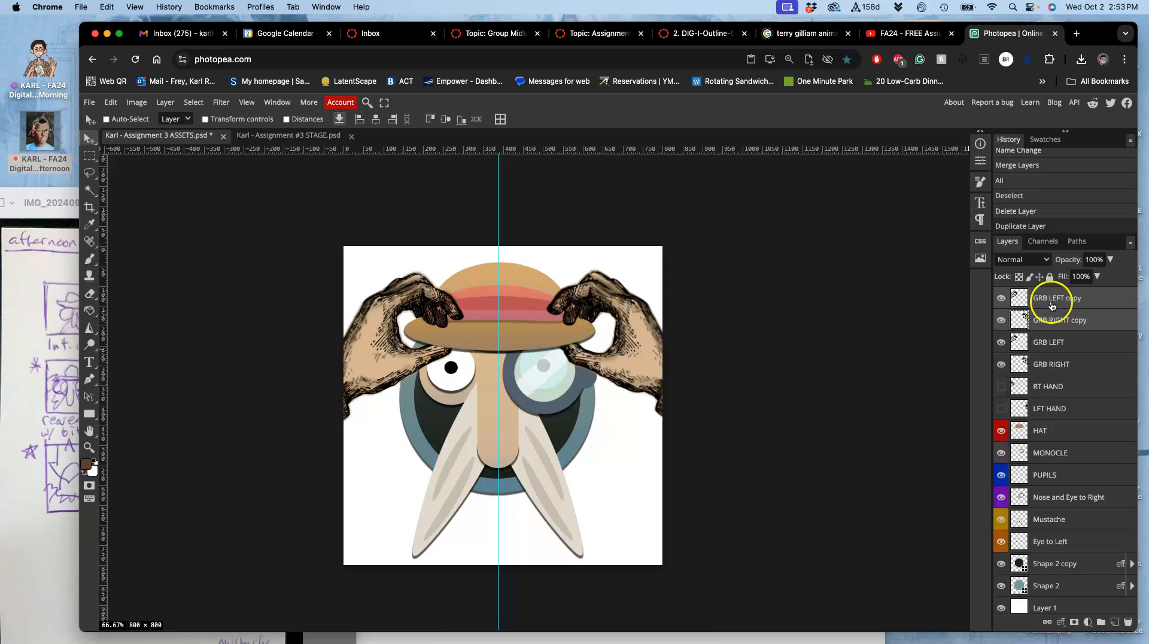
key(super+e)
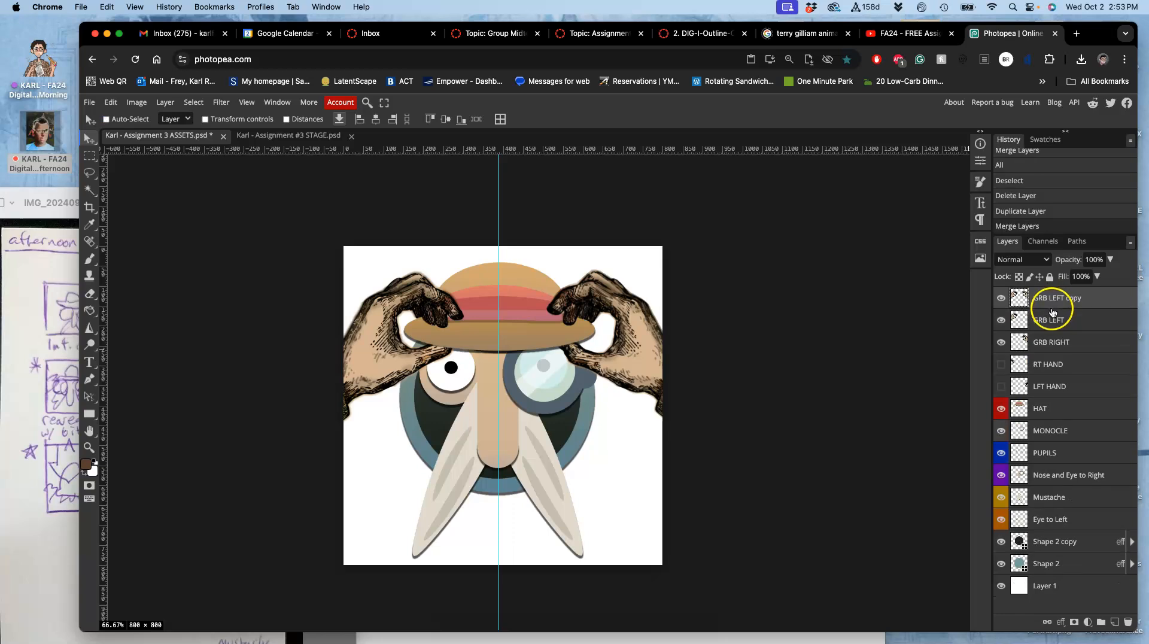
Step: Hide the separate GRB LEFT and GRB RIGHT layers and check the merged hands layer by toggling its visibility
click(1001, 320)
click(1001, 342)
click(1001, 298)
click(1001, 298)
click(1001, 298)
click(1000, 298)
click(1000, 299)
click(1001, 298)
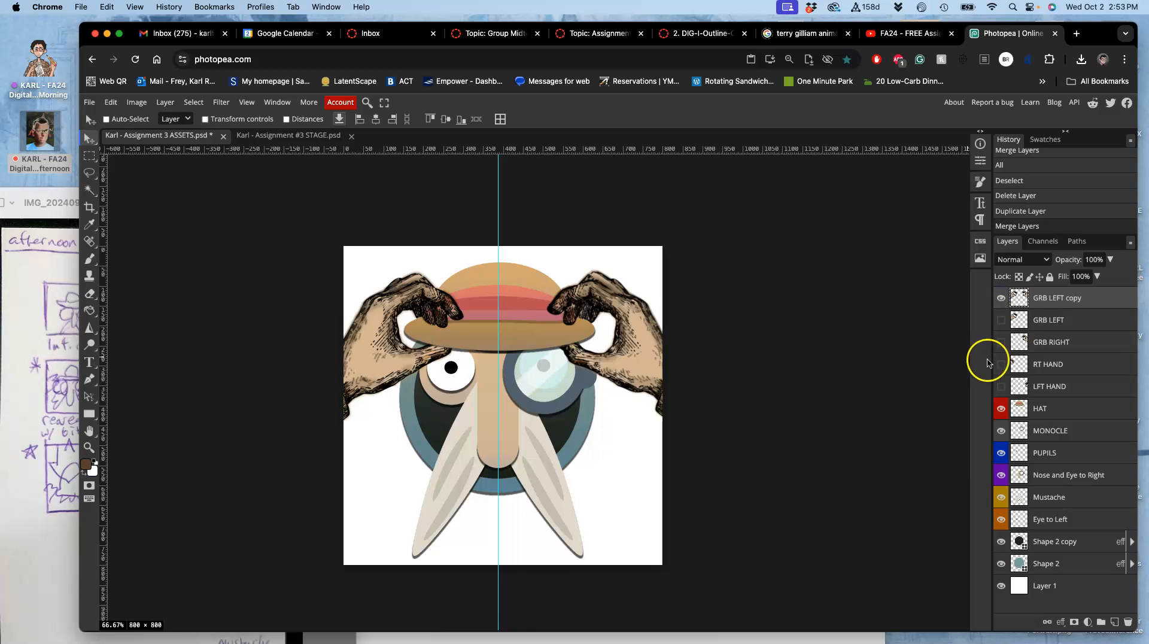
Step: Duplicate the HAT layer and place the copy directly beneath the merged hands layer, GRB LEFT copy
click(1059, 413)
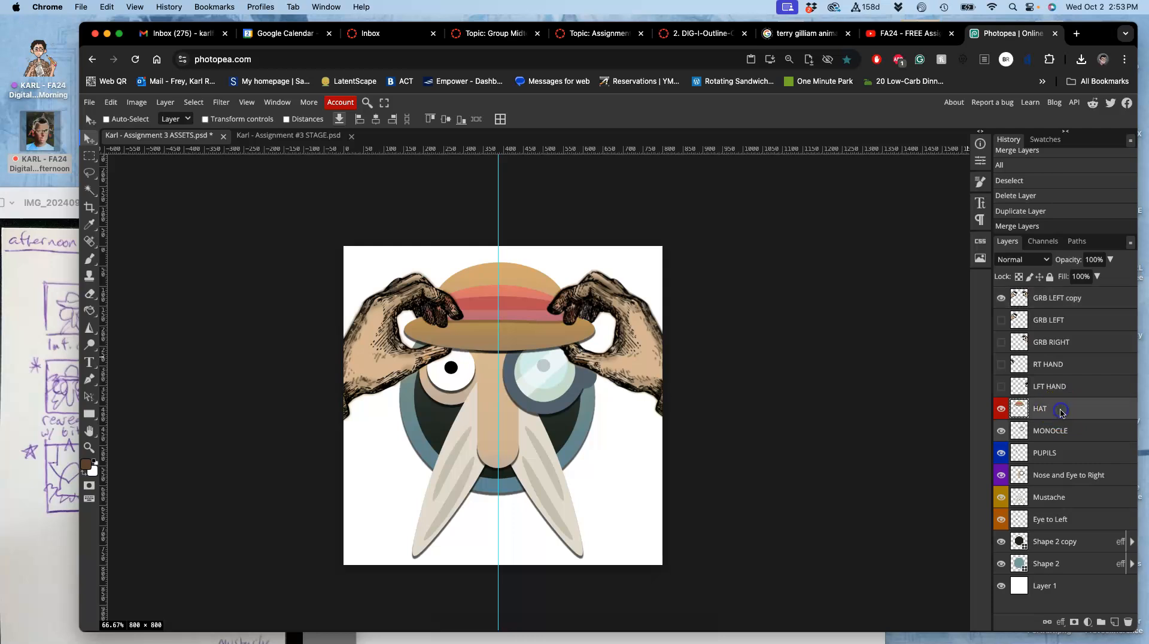
key(super+j)
drag(1048, 413, 1043, 308)
click(1003, 299)
click(1002, 299)
Step: Duplicate GRB LEFT copy, hide the source layer, and merge the duplicate with HAT copy into one hat-and-hands layer
click(1040, 302)
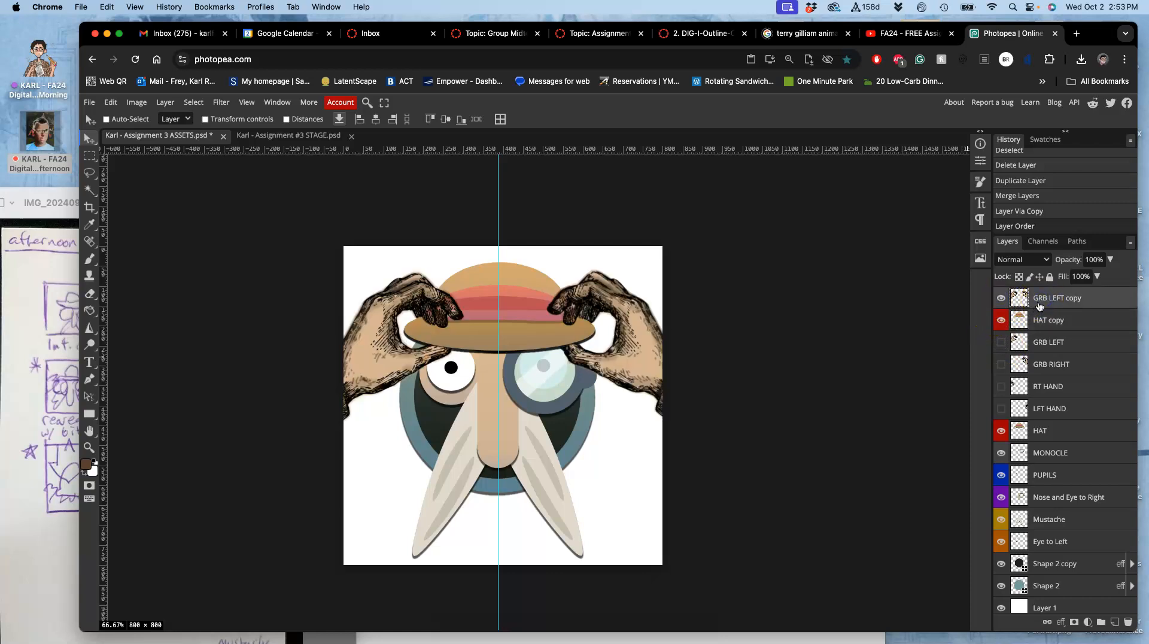
key(ctrl+j)
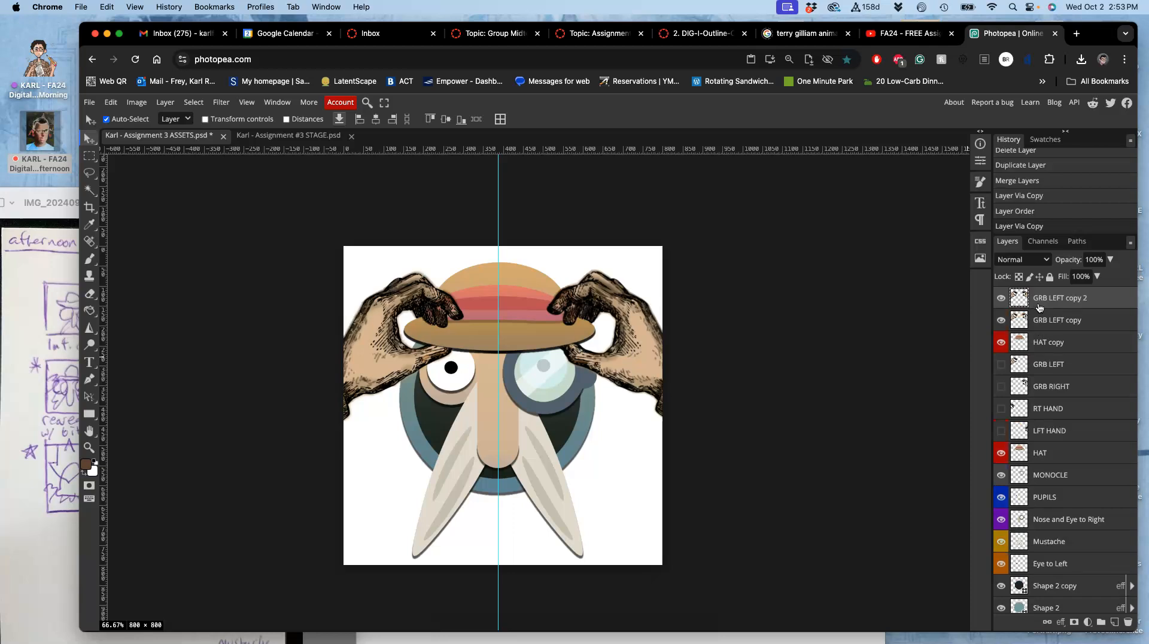
click(1002, 321)
mouse_move(1042, 345)
mouse_down()
mouse_move(1041, 314)
mouse_move(1042, 342)
mouse_up()
click(1042, 343)
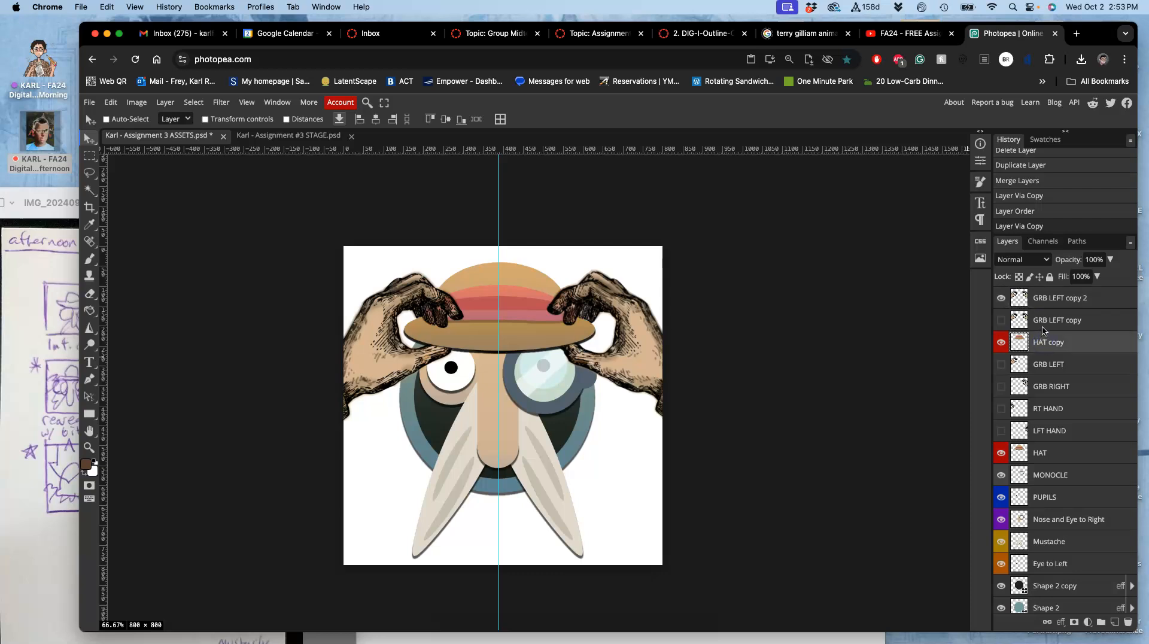
click(1042, 303)
key(super+e)
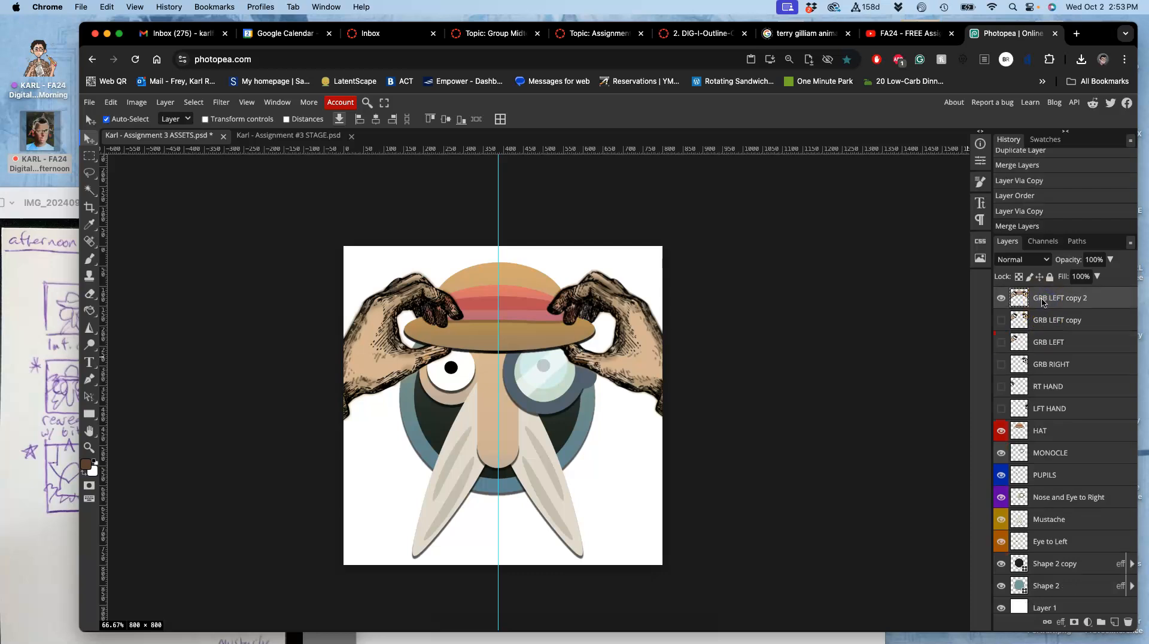
Step: Hide the original HAT layer and check the merged hat-and-hands layer by toggling its visibility
click(1002, 302)
click(1002, 302)
click(1002, 429)
click(1002, 299)
click(1002, 299)
click(1002, 300)
click(1002, 300)
click(1002, 299)
click(1000, 300)
click(1002, 298)
click(1001, 298)
click(1001, 298)
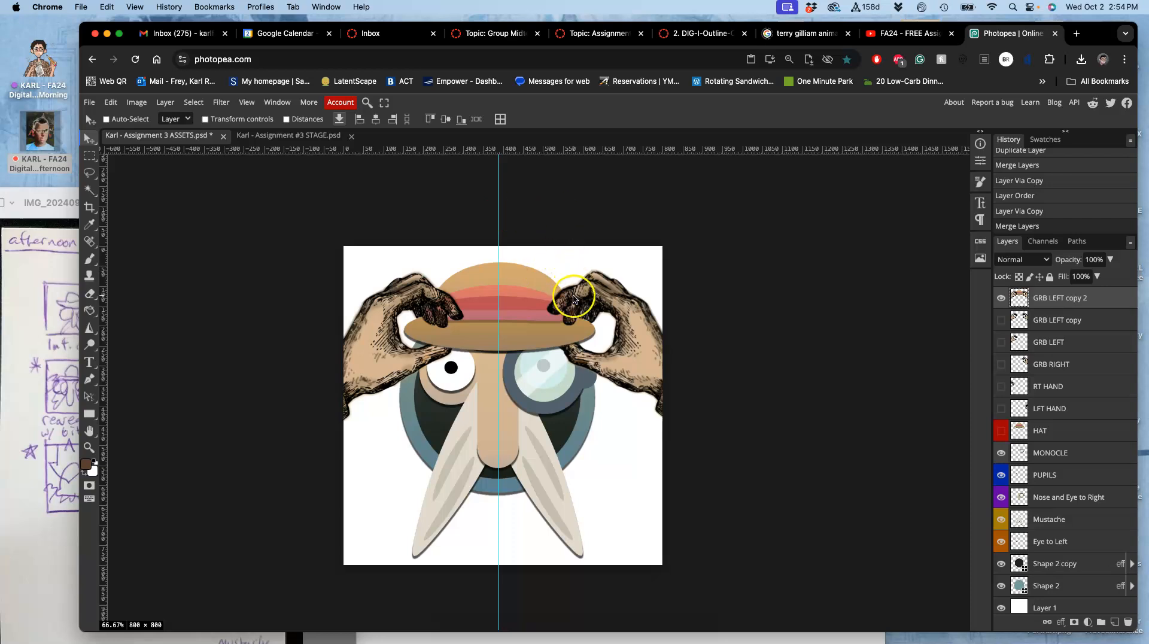
Step: Consult the storyboard sketch and move the merged hat-and-hands layer straight down so the hat covers the eyes
click(20, 357)
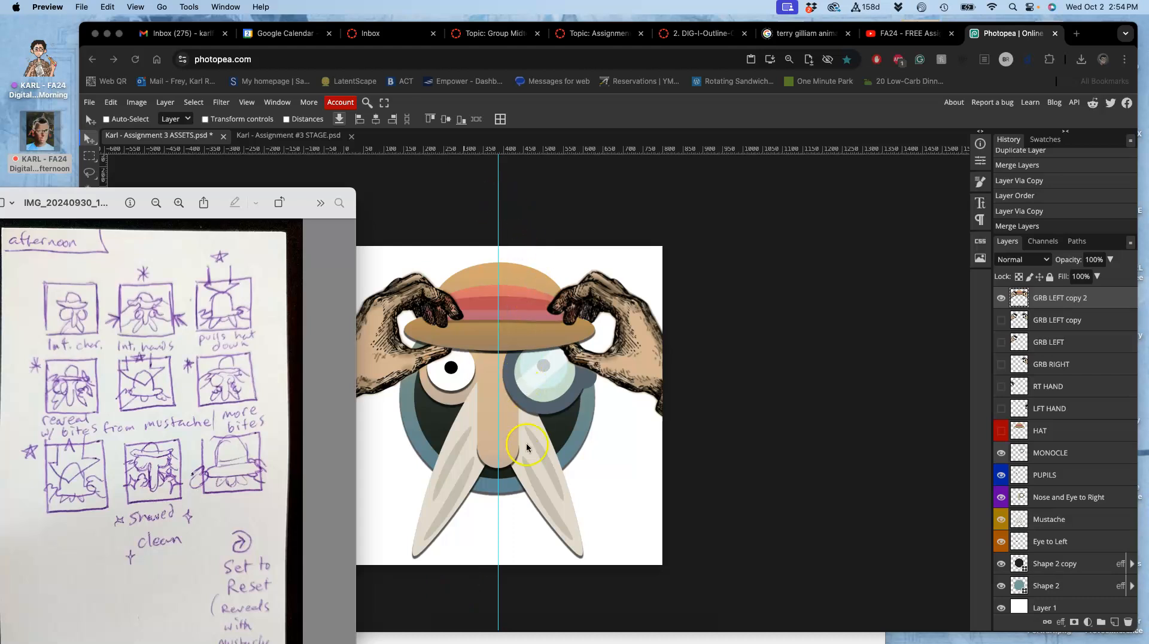
click(1032, 298)
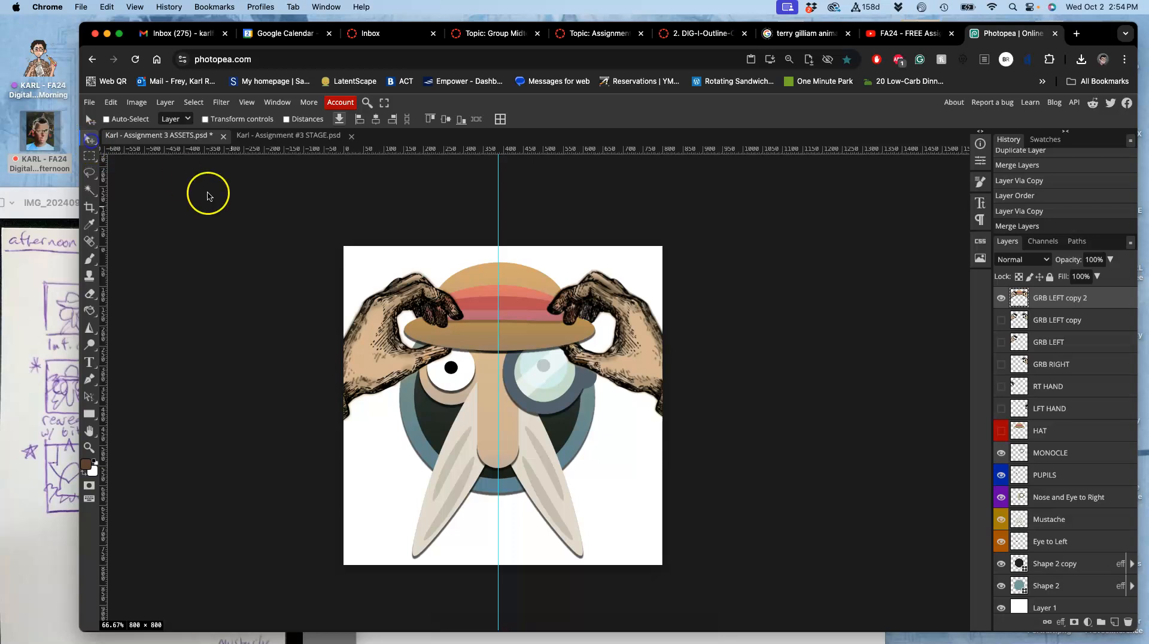
drag(385, 346, 392, 419)
key(super+z)
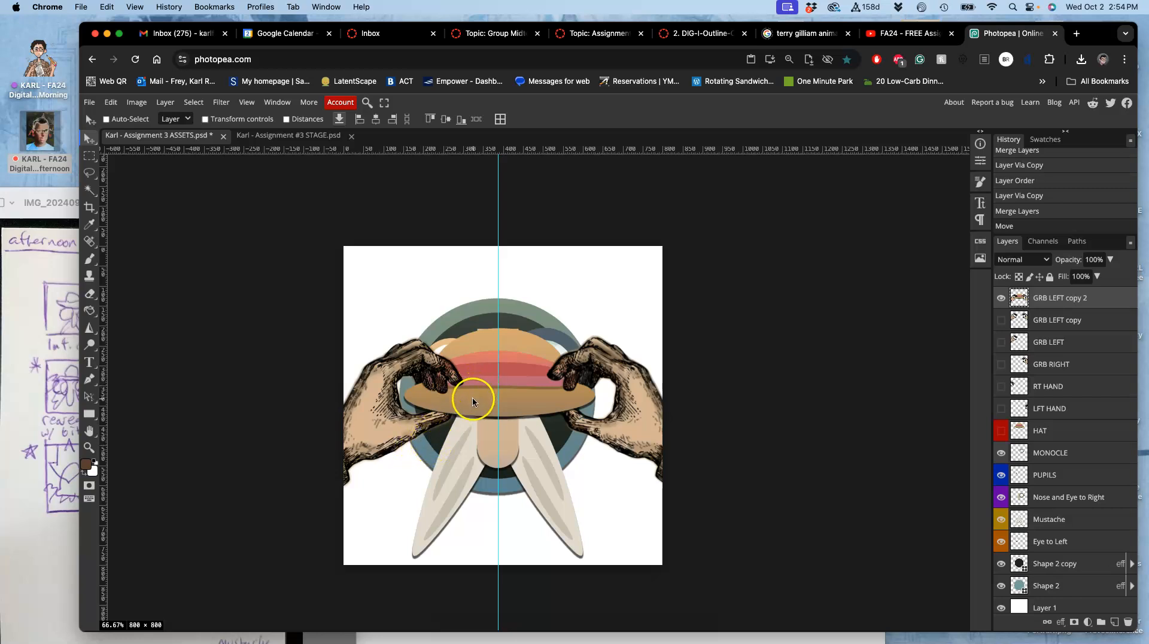
Step: Assign a green color label to the GRB LEFT copy 2 layer and select the GRB LEFT copy layer
click(1062, 324)
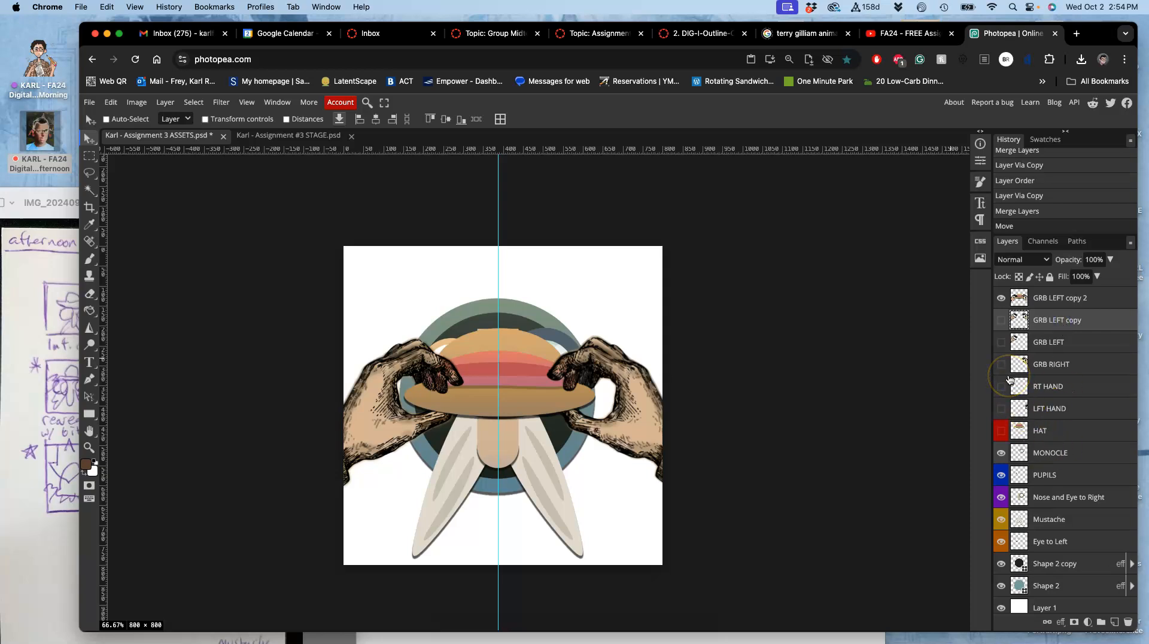
right_click(1006, 306)
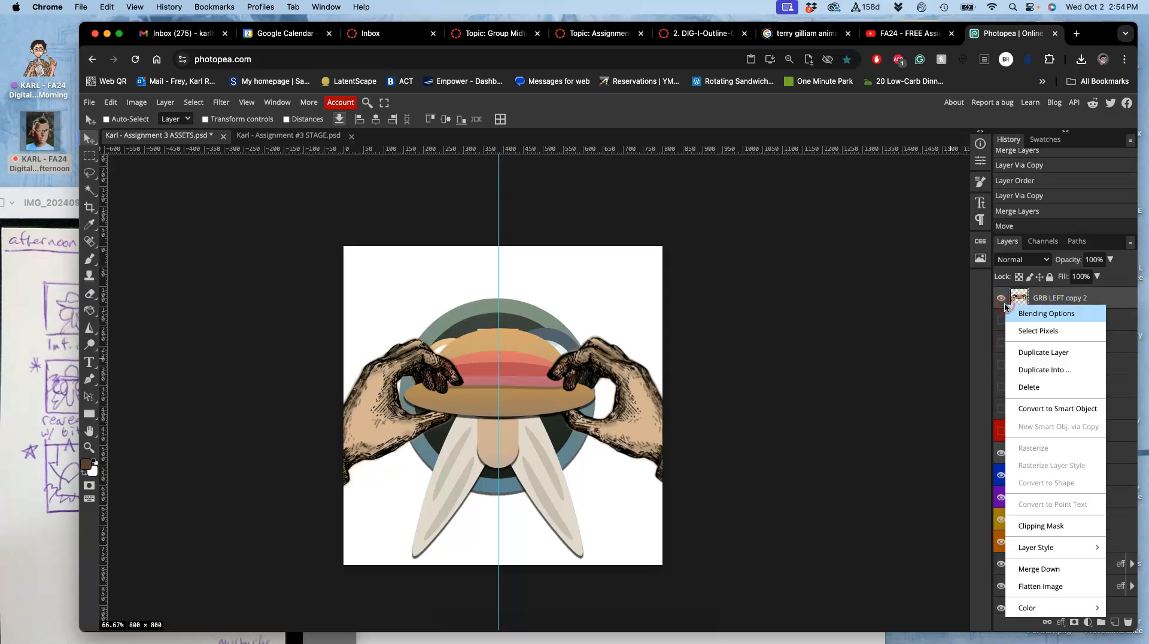
mouse_move(1053, 607)
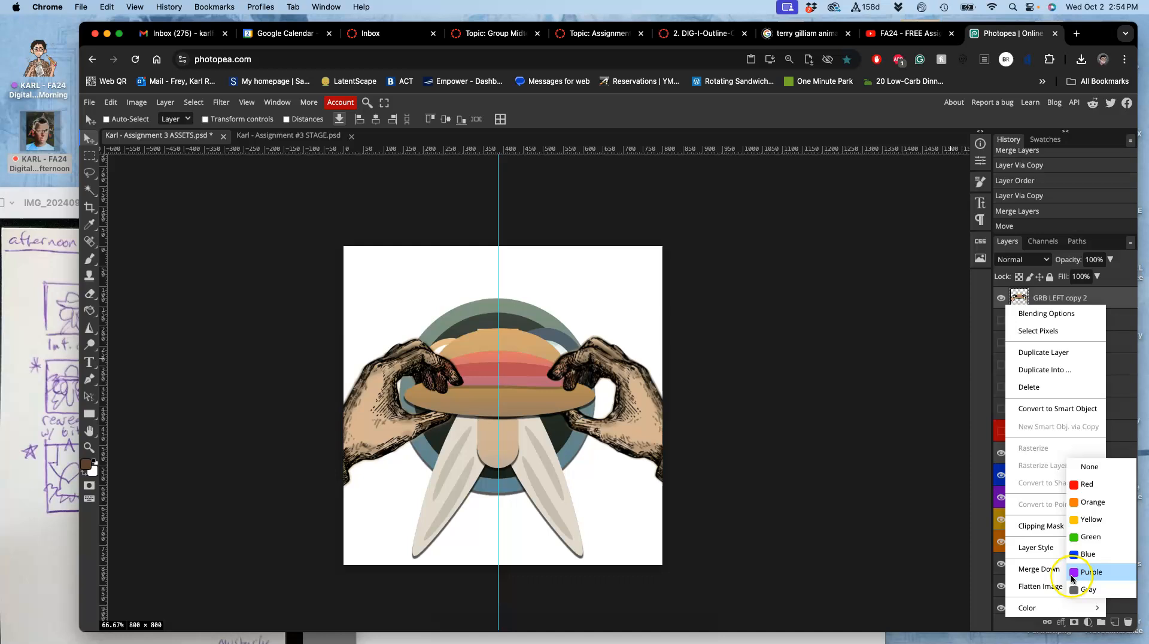
click(1064, 544)
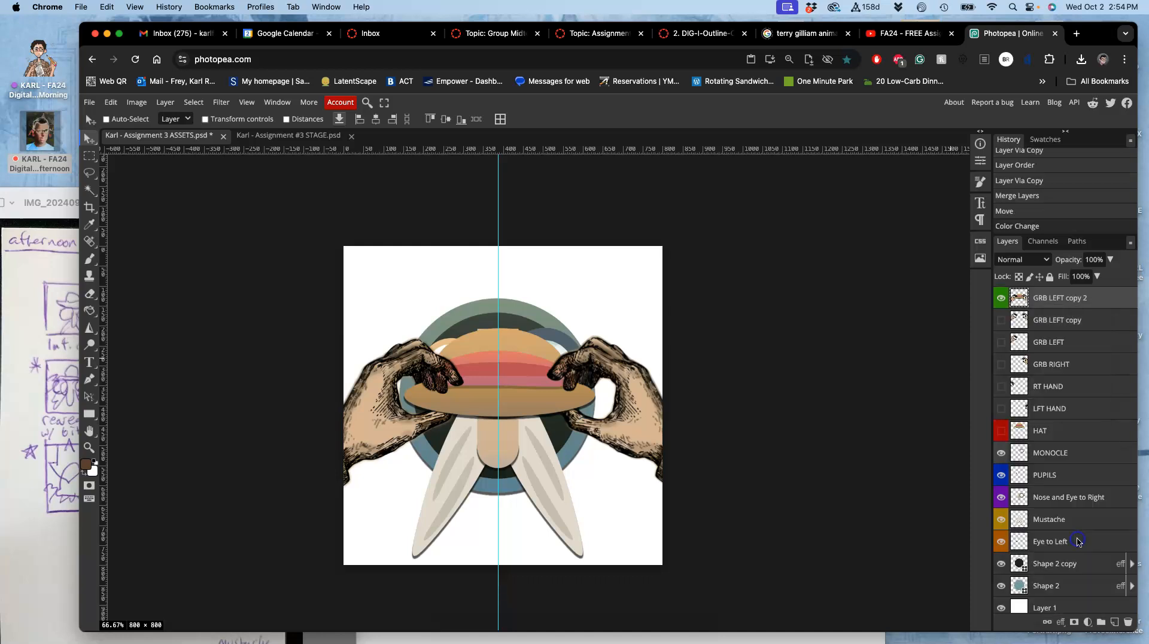
click(1047, 322)
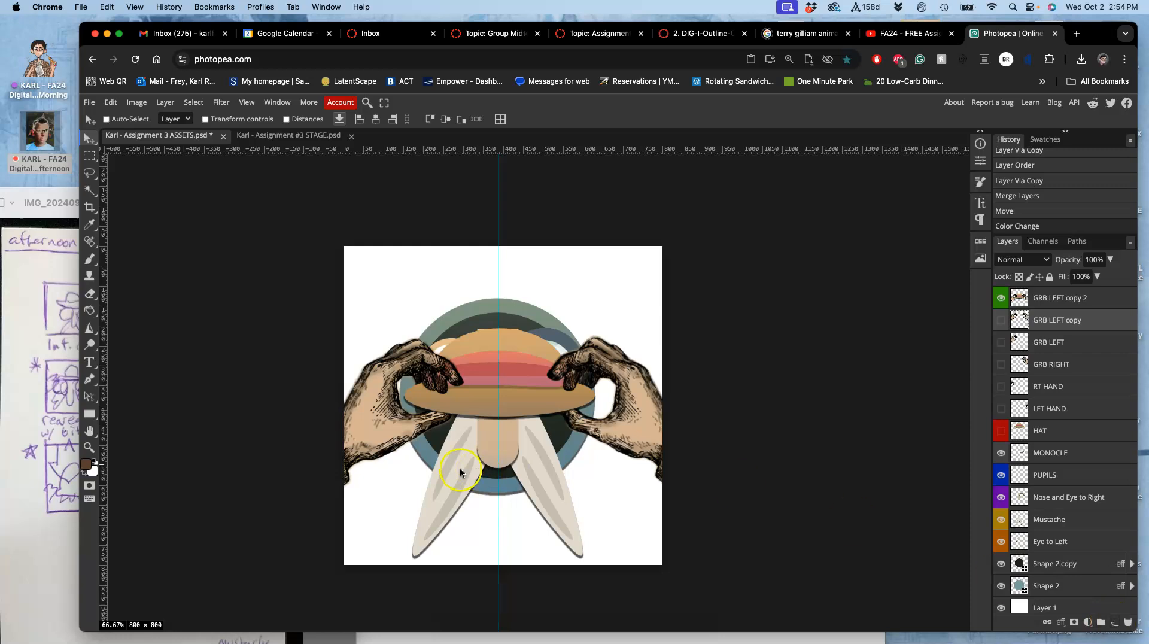
Step: Show the HAT layer and draw a black ellipse on a new shape layer over the hat's crown as the head
click(88, 414)
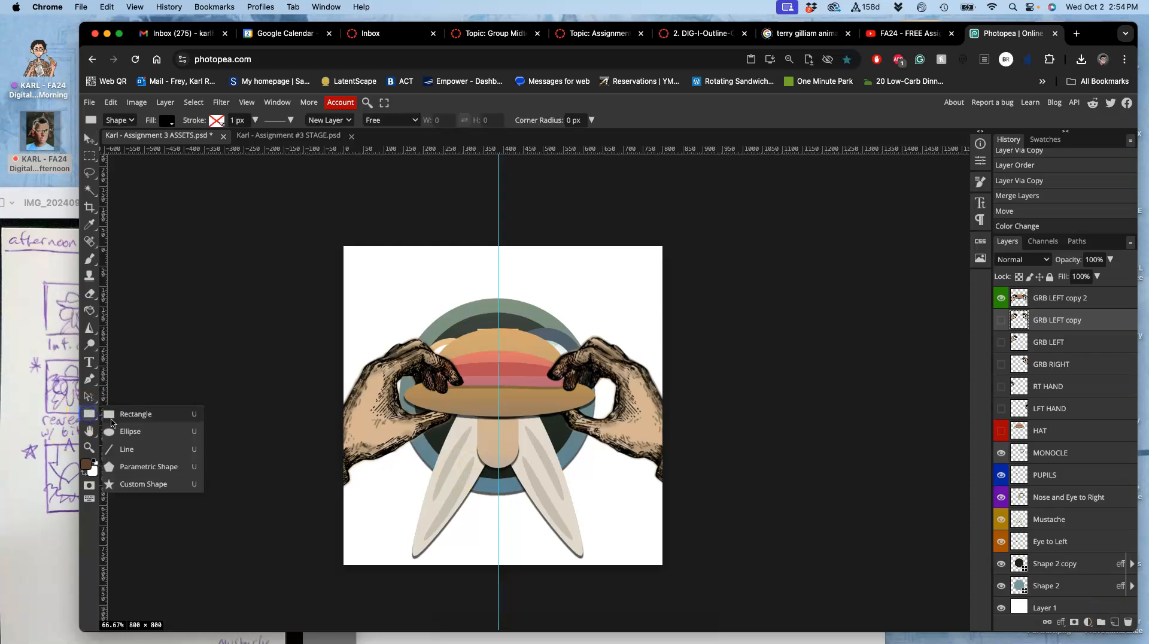
click(112, 430)
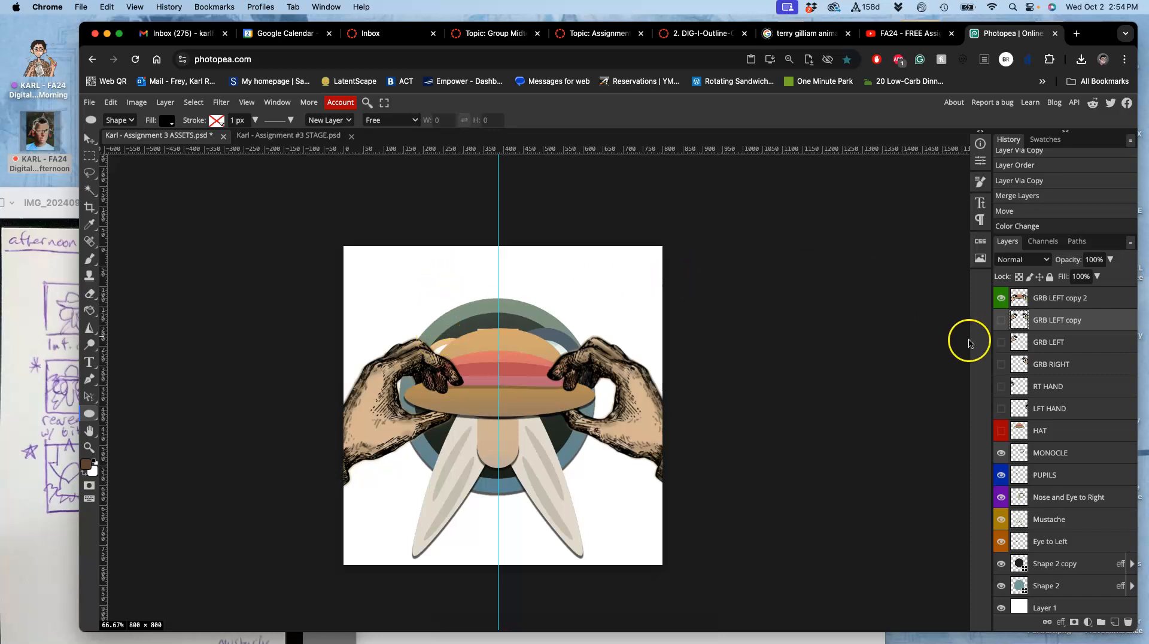
click(1002, 431)
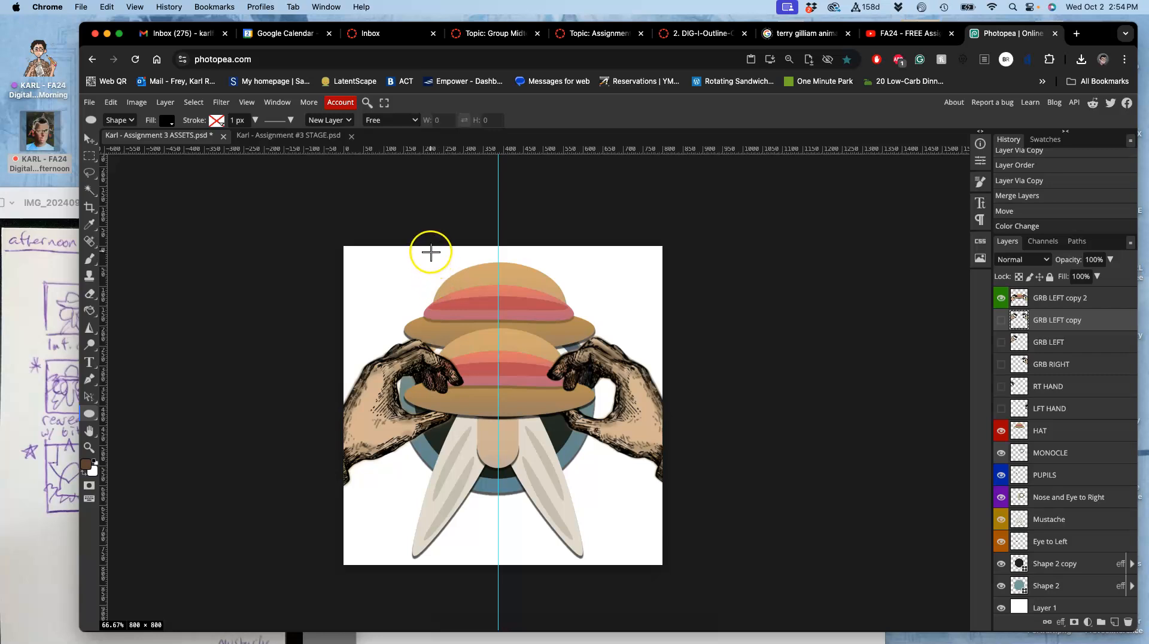
drag(431, 254, 569, 397)
Step: Lower the black ellipse layer's opacity to 65% to see the hat through it
scroll(568, 398, up, 5)
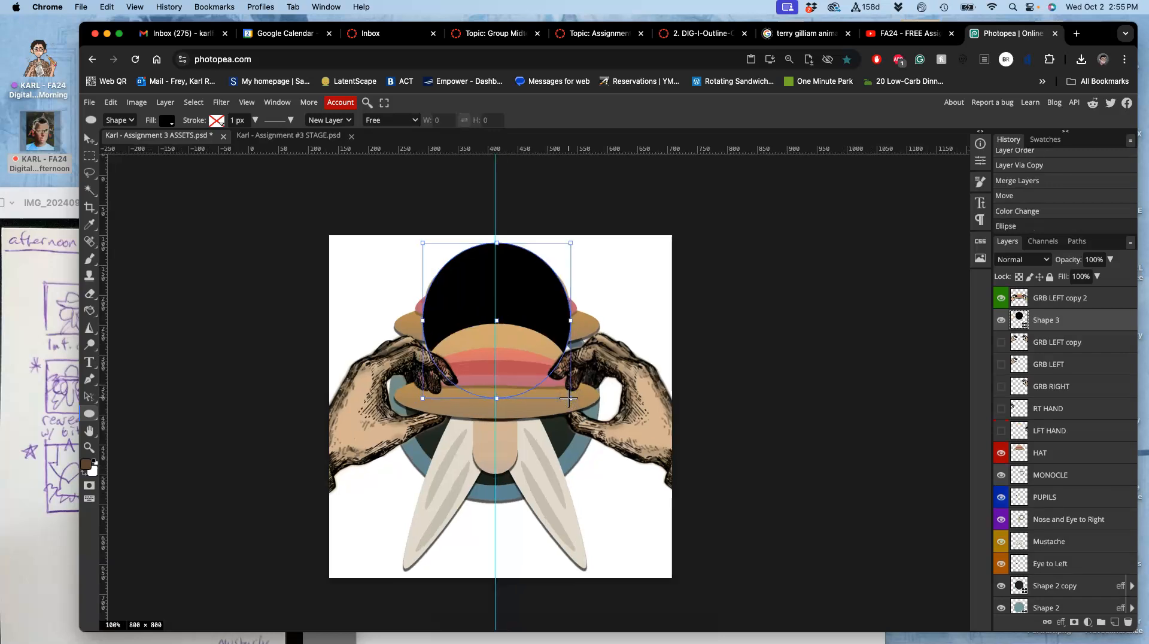
scroll(569, 398, up, 4)
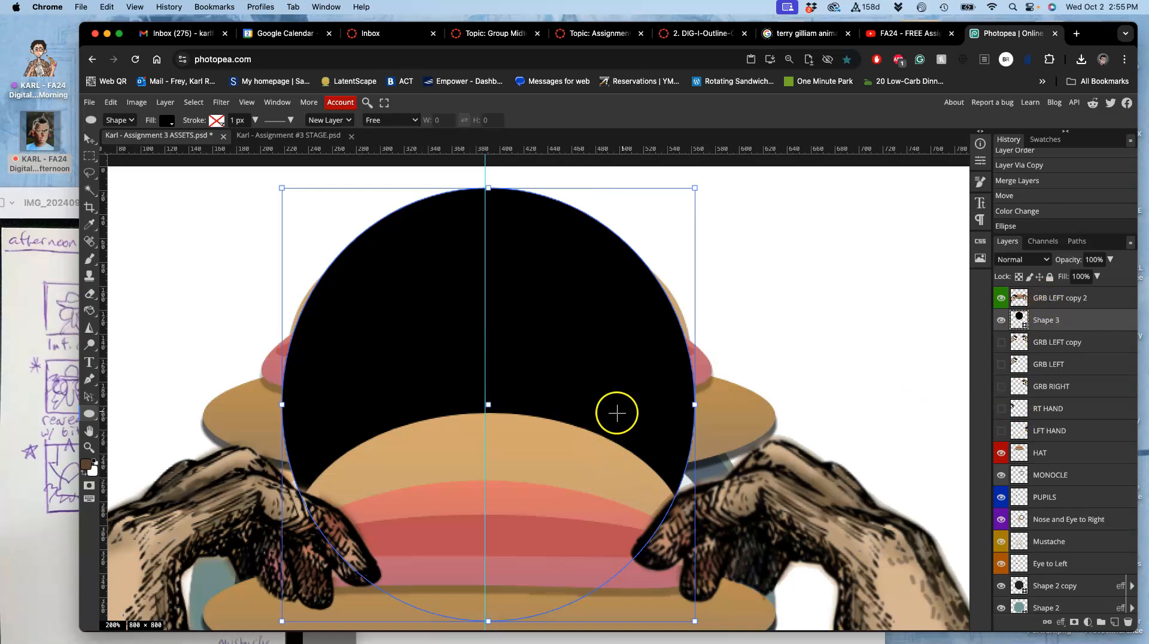
click(1110, 260)
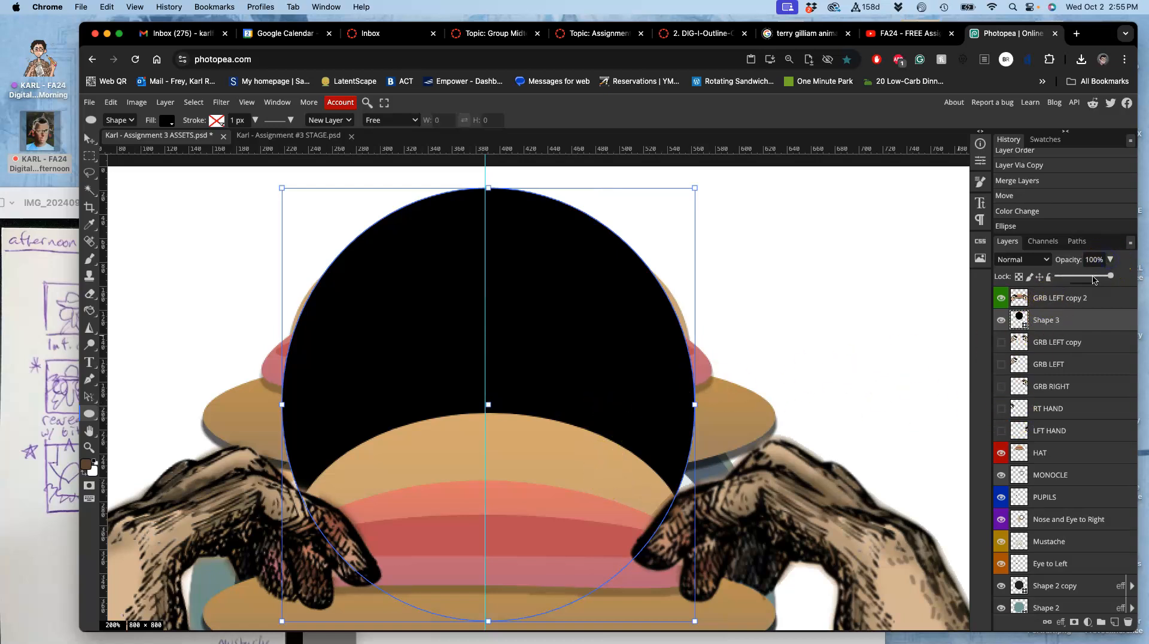
click(1094, 279)
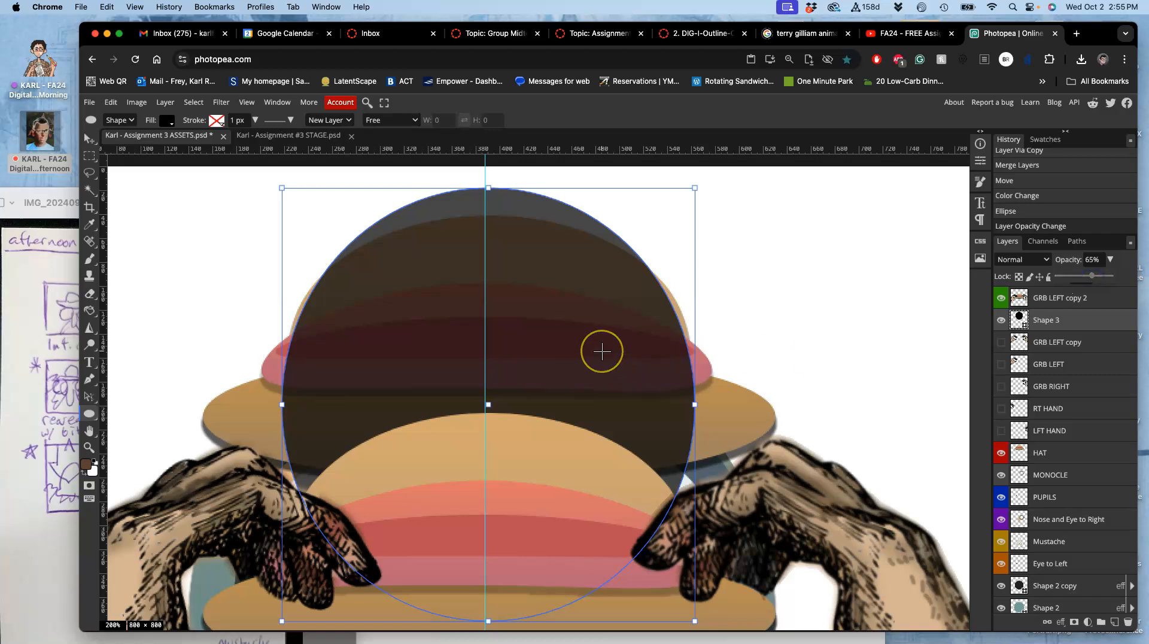
right_click(574, 332)
click(578, 316)
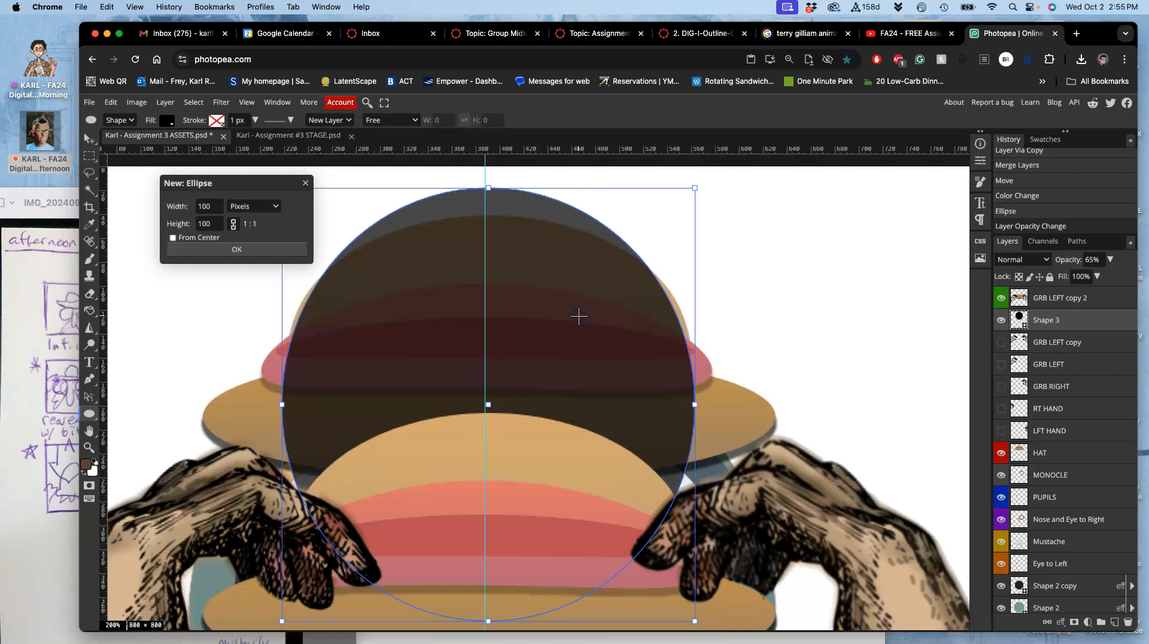
key(Return)
key(ctrl+z)
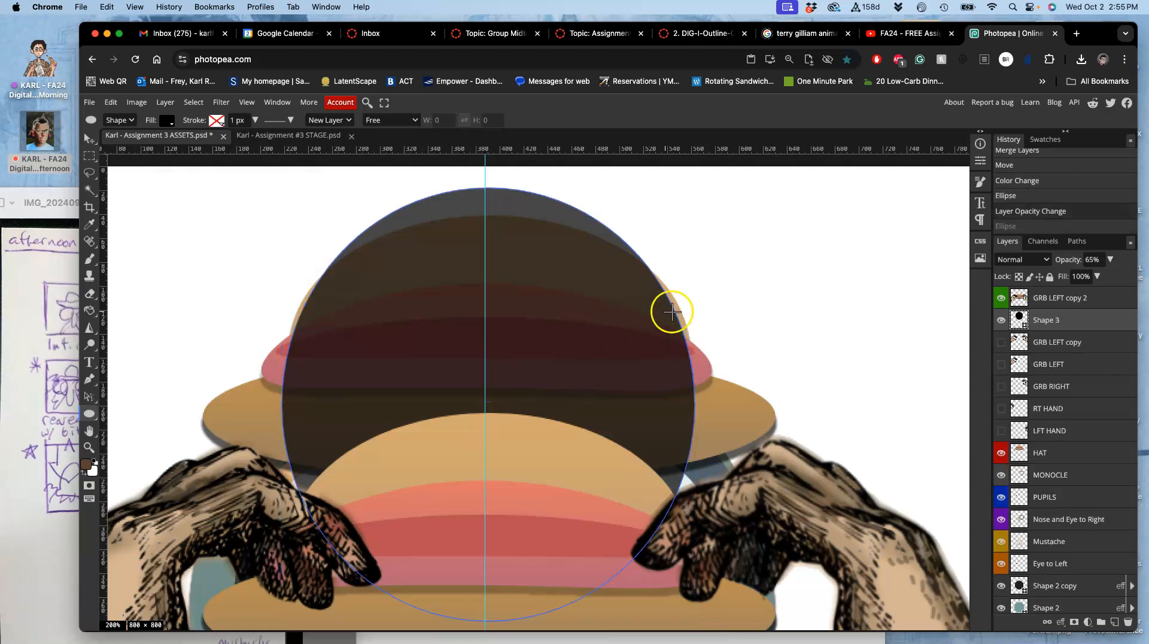
Step: Warp the ellipse so its top and upper sides follow the outline of the original hat's crown
key(ctrl+t)
right_click(545, 305)
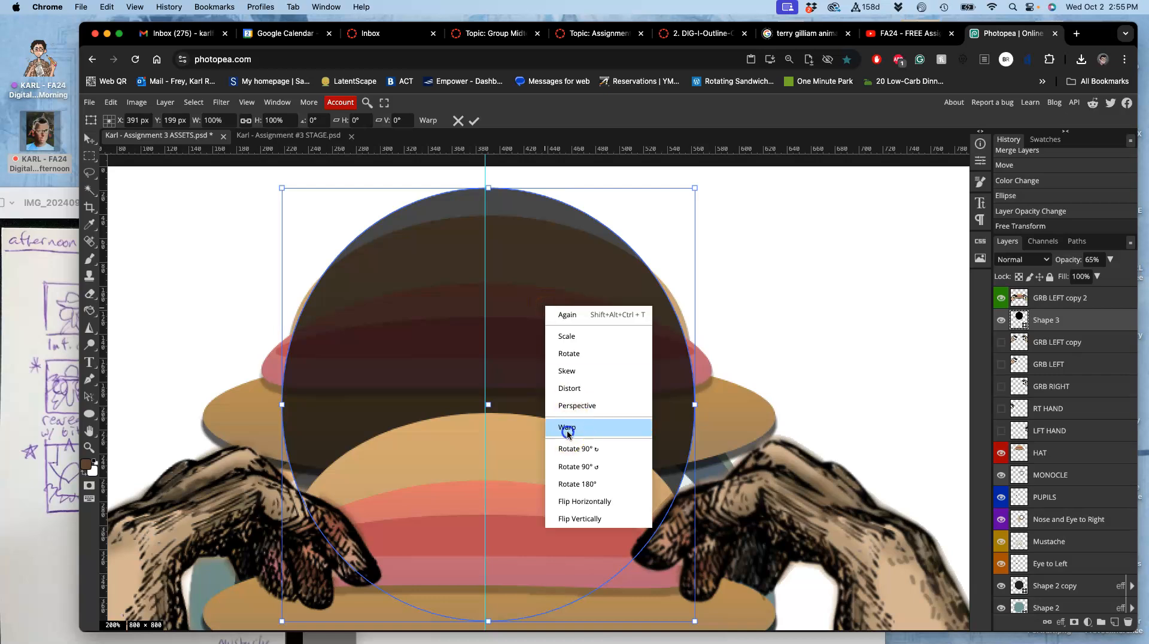
click(566, 427)
drag(495, 194, 495, 219)
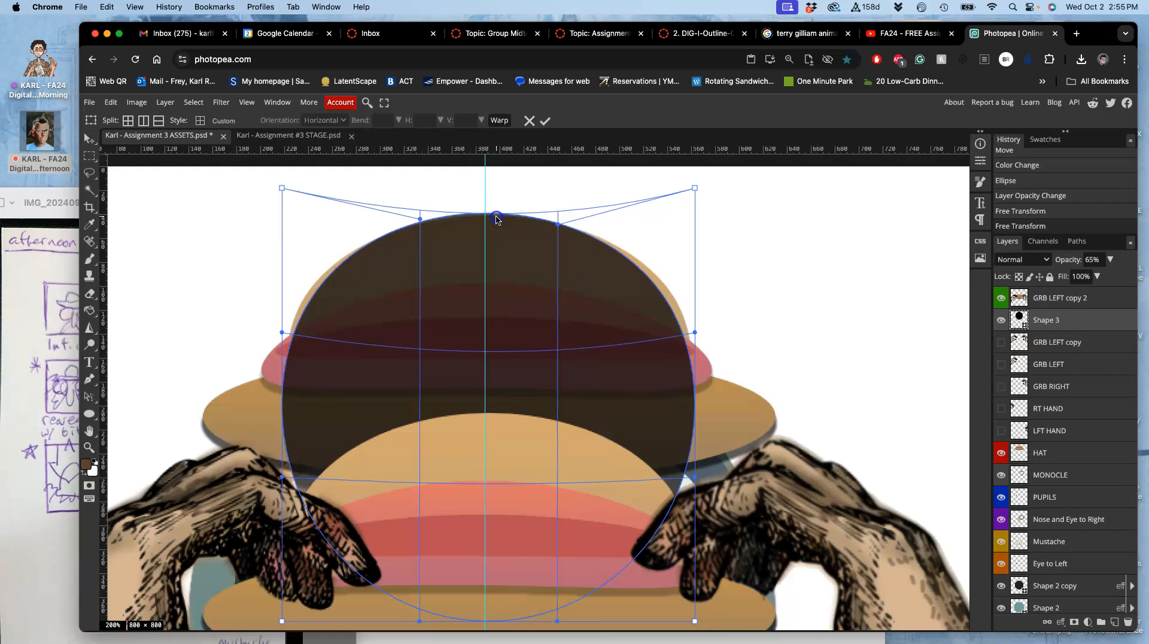
drag(695, 334, 697, 338)
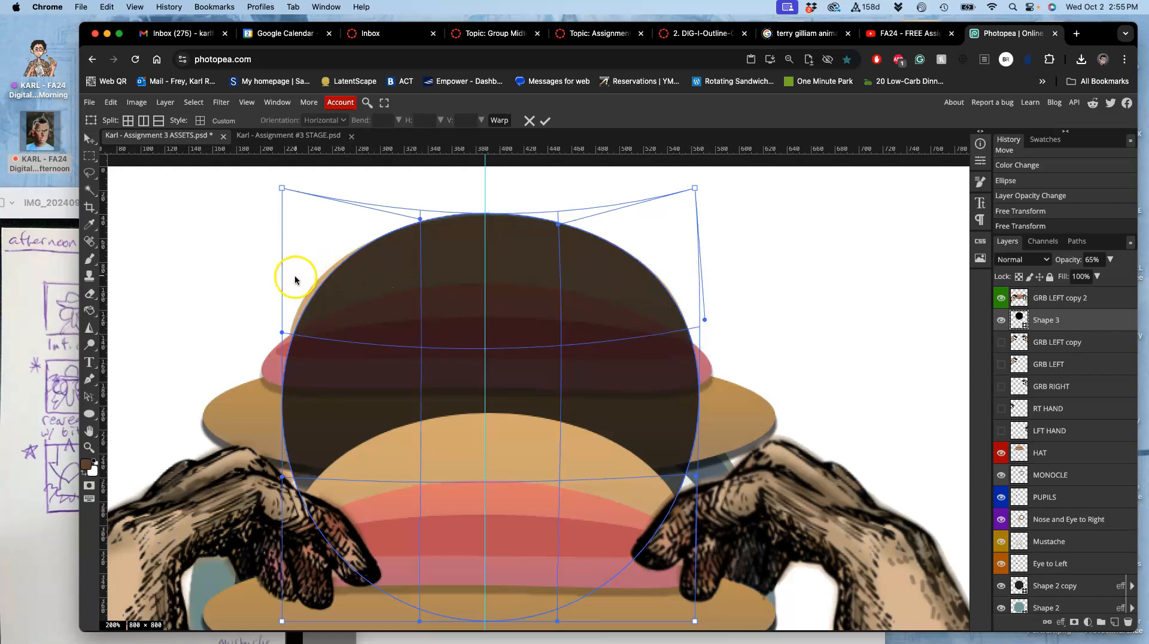
drag(290, 281, 287, 278)
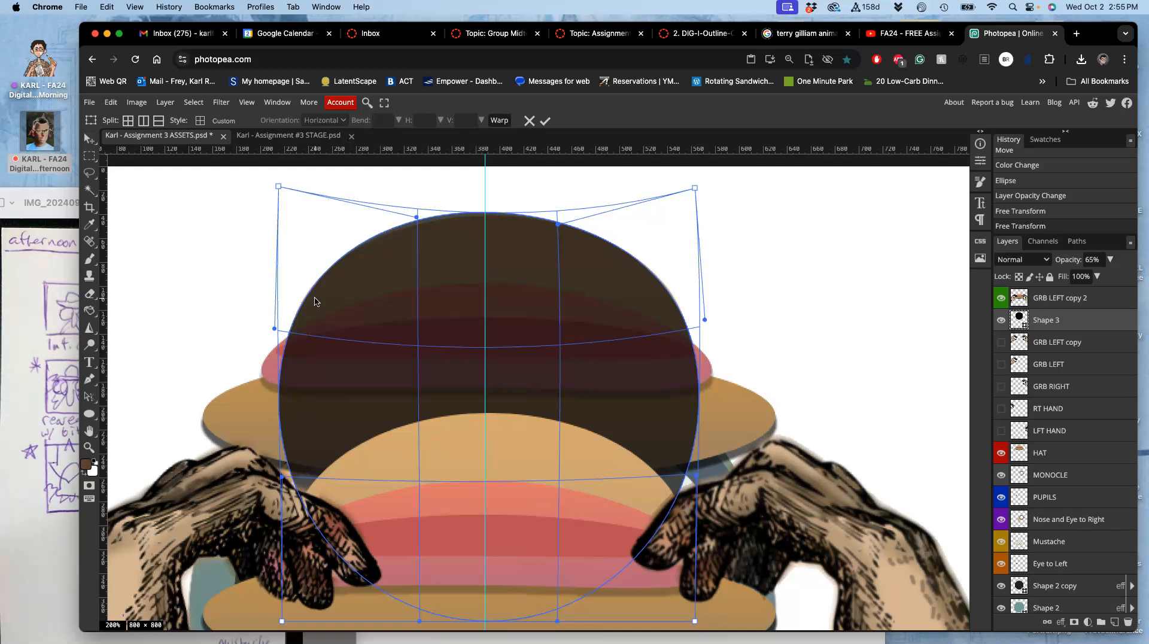
key(Return)
Step: Warp the head shape again, widening its lower side slightly and pulling its bottom down past the nose into a tapered chin
scroll(316, 301, down, 3)
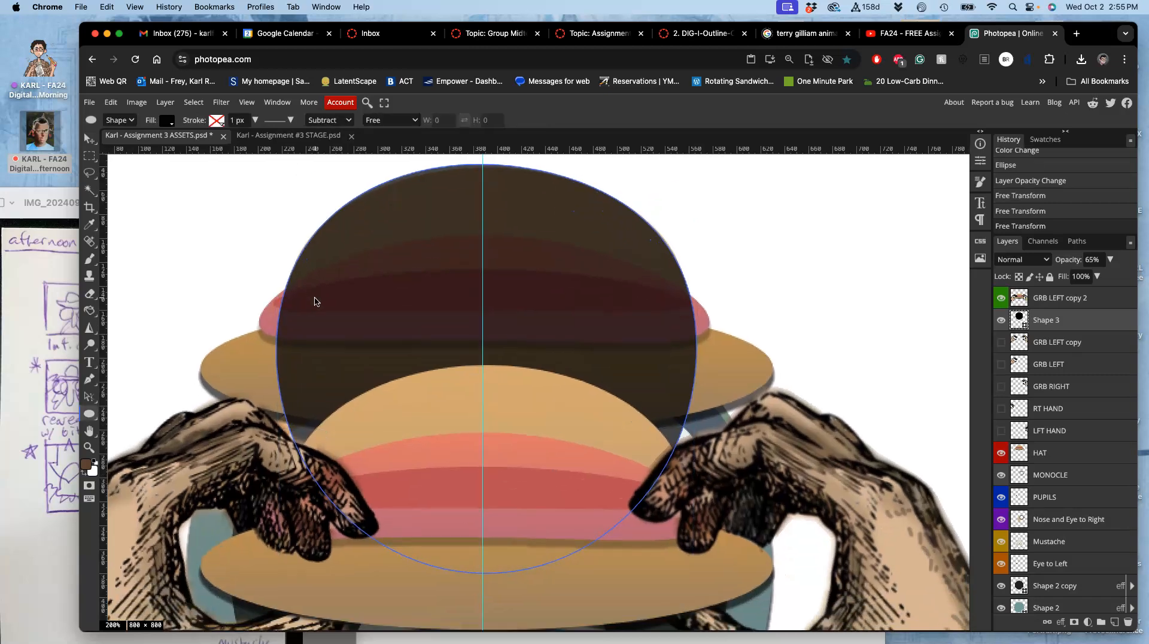
key(alt+super+t)
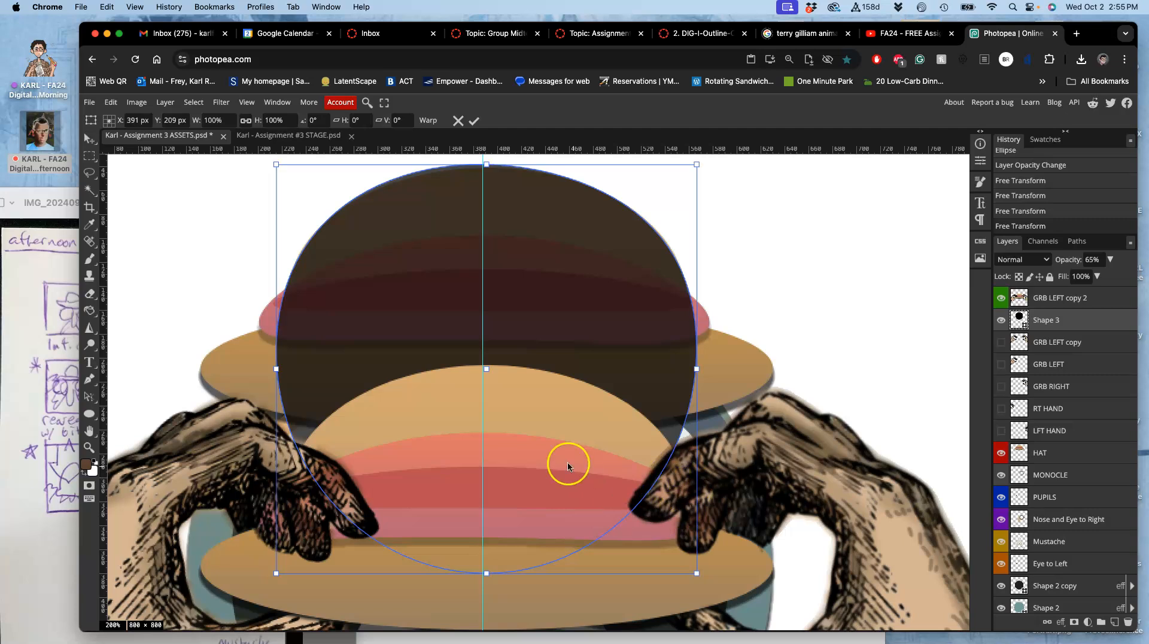
right_click(519, 421)
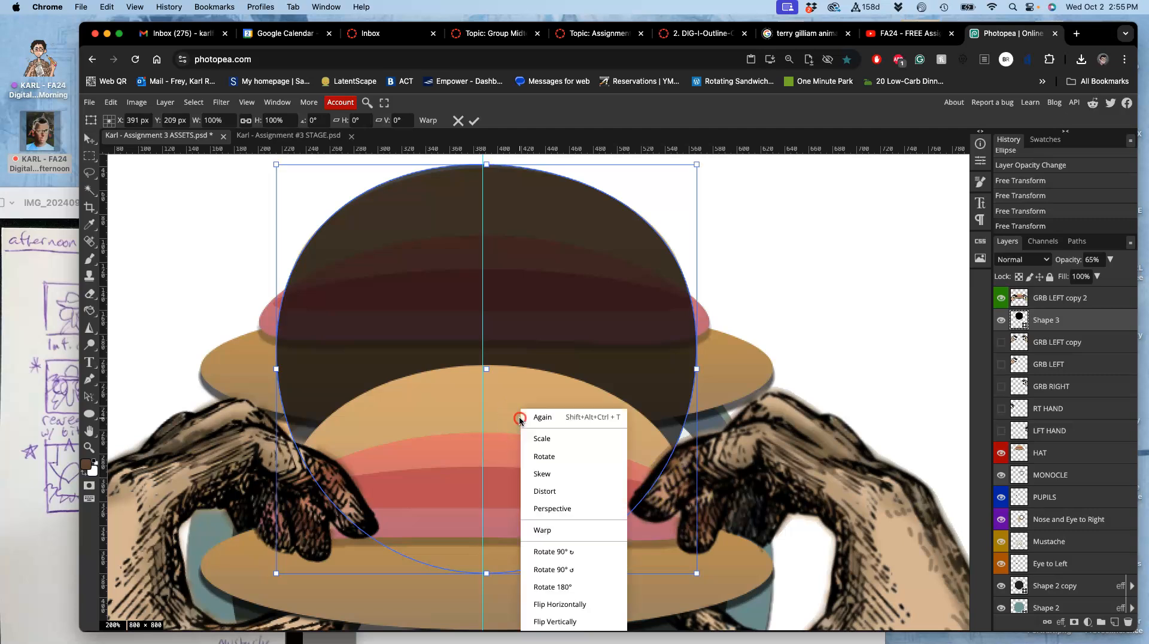
click(550, 529)
drag(614, 501, 652, 512)
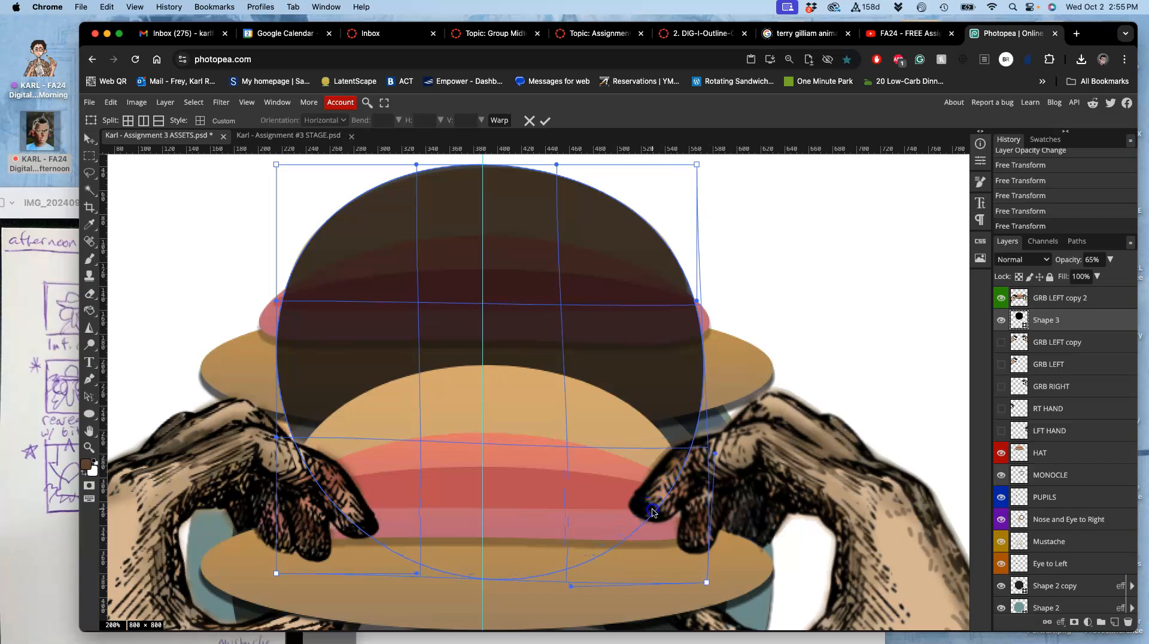
click(705, 428)
drag(705, 428, 699, 422)
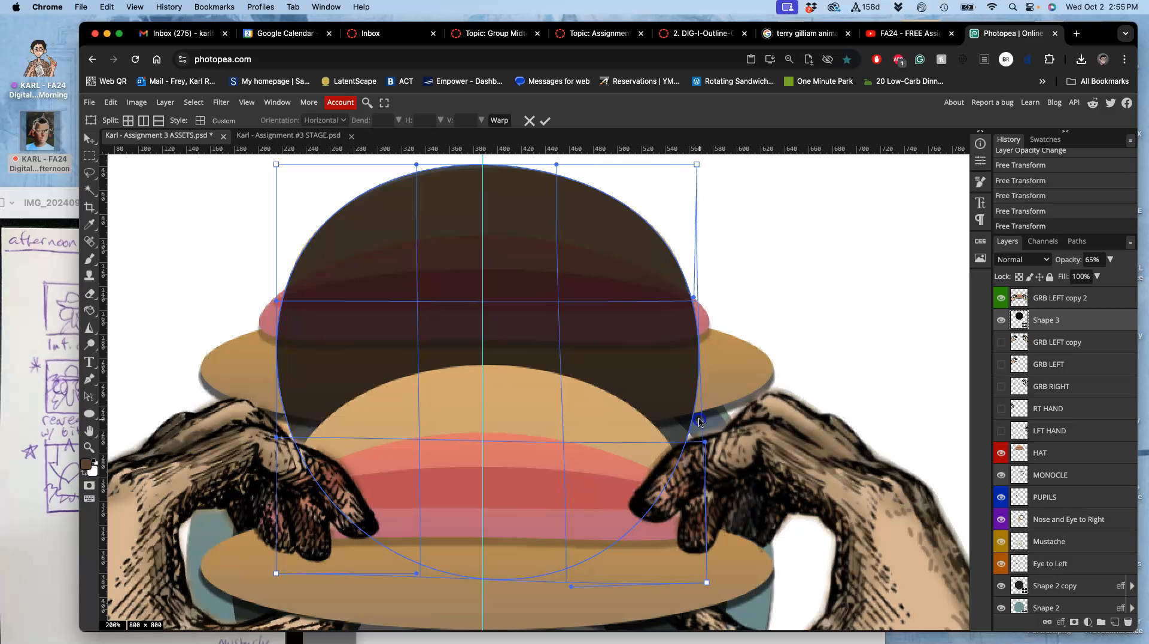
scroll(511, 566, down, 5)
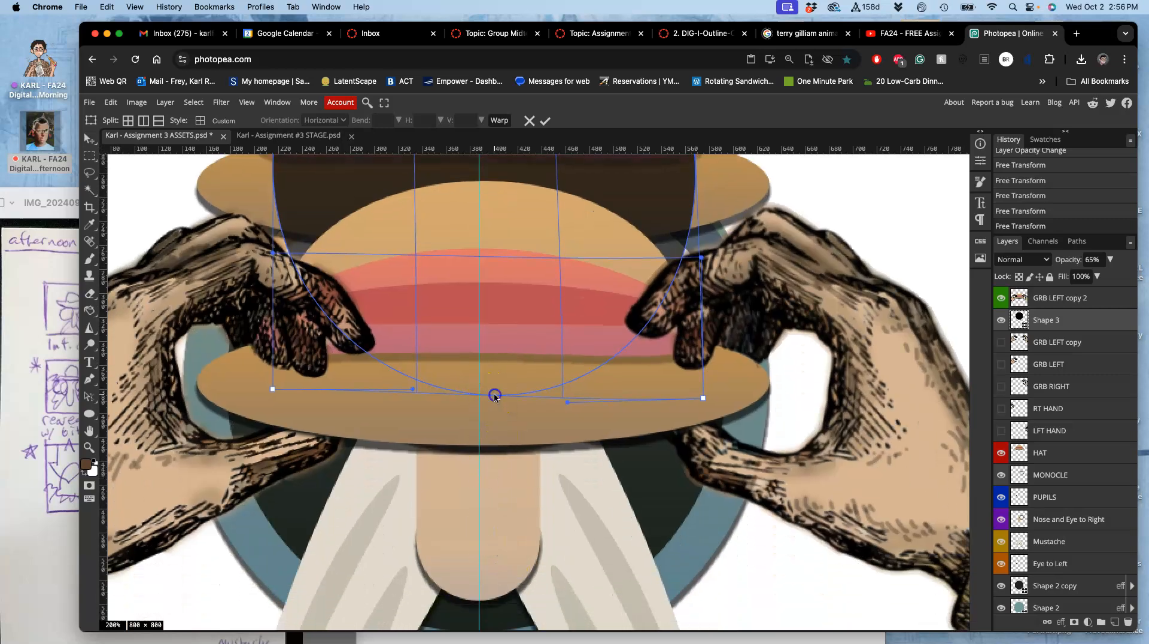
drag(500, 396, 484, 621)
Step: Refine the warp along the head shape's top and upper sides to match the hat's crown, and apply it
scroll(497, 446, up, 7)
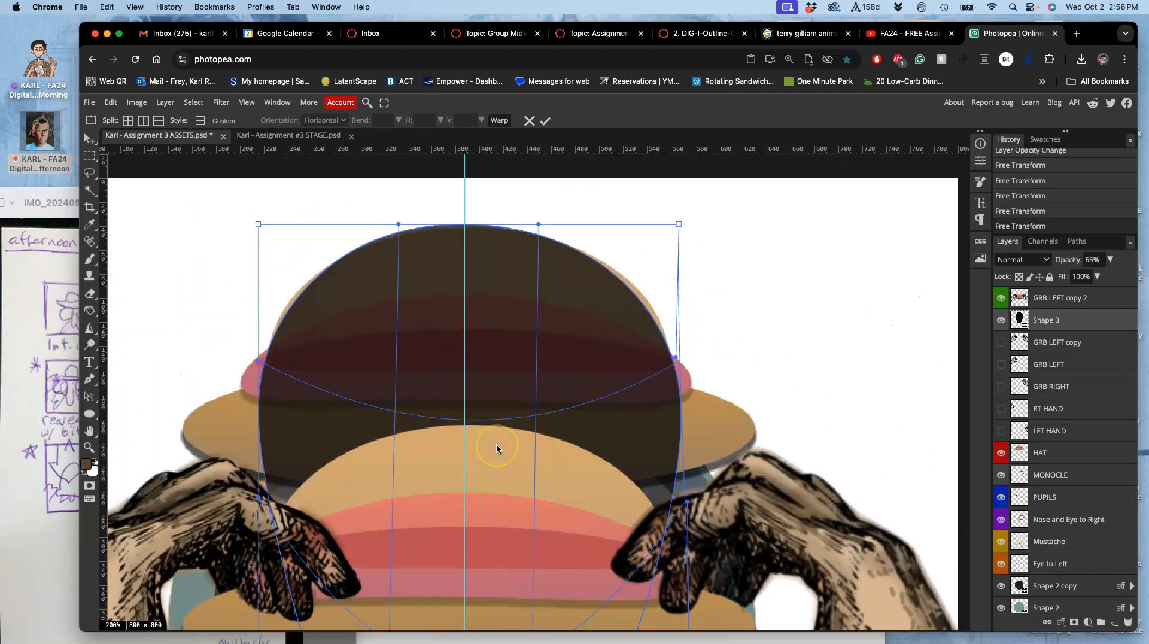
scroll(497, 448, down, 1)
drag(657, 361, 659, 354)
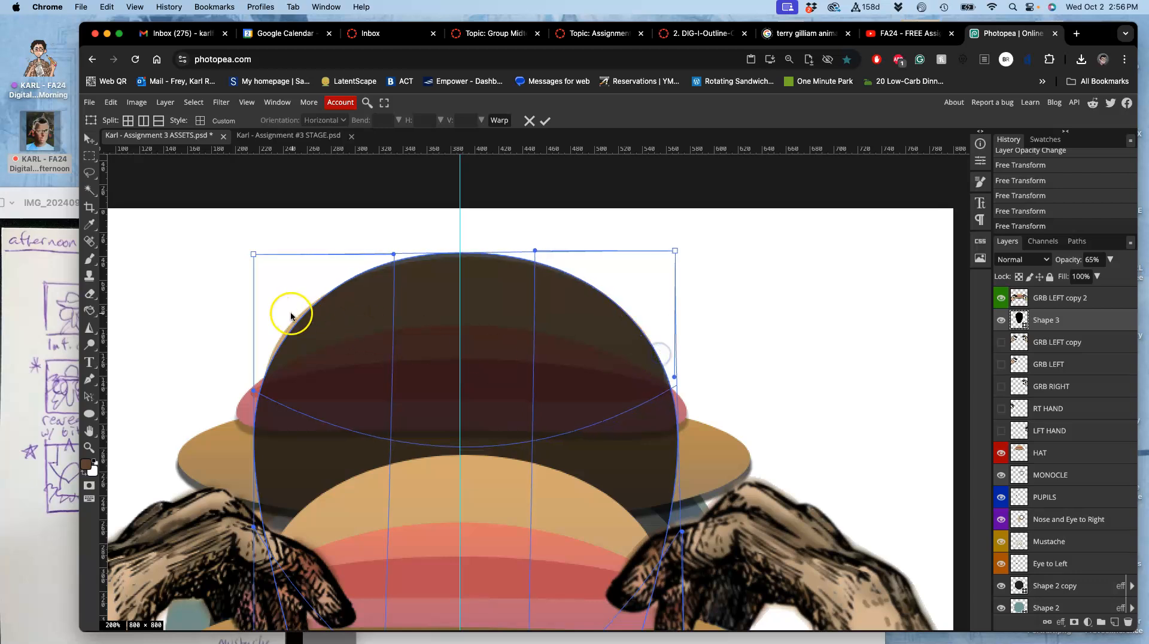
drag(270, 336, 269, 333)
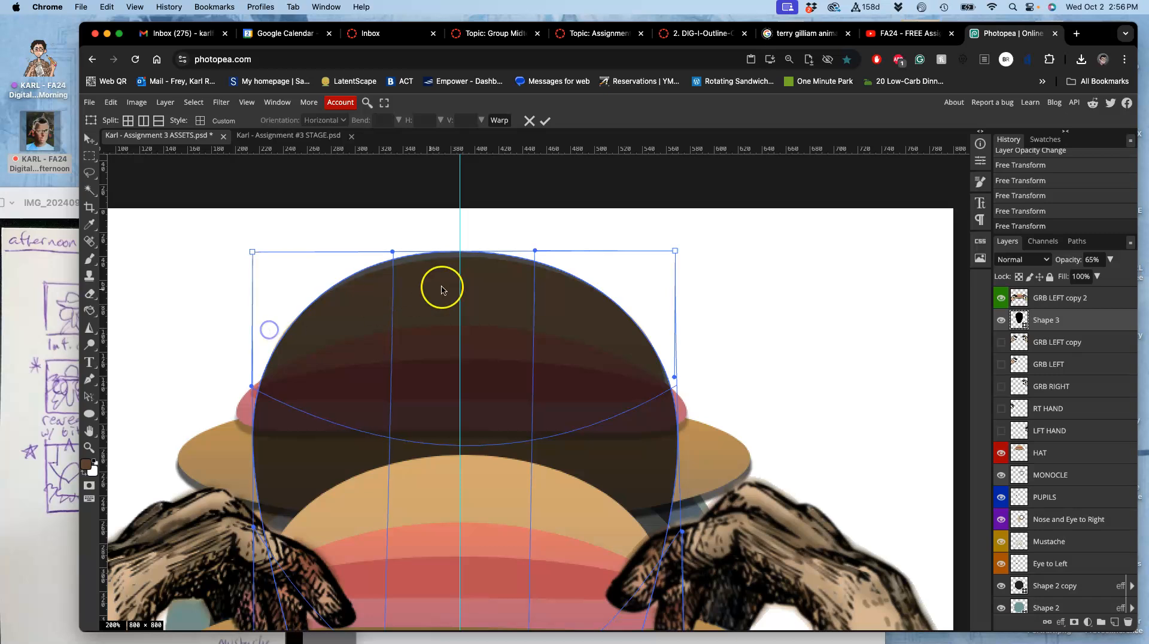
drag(477, 264, 479, 269)
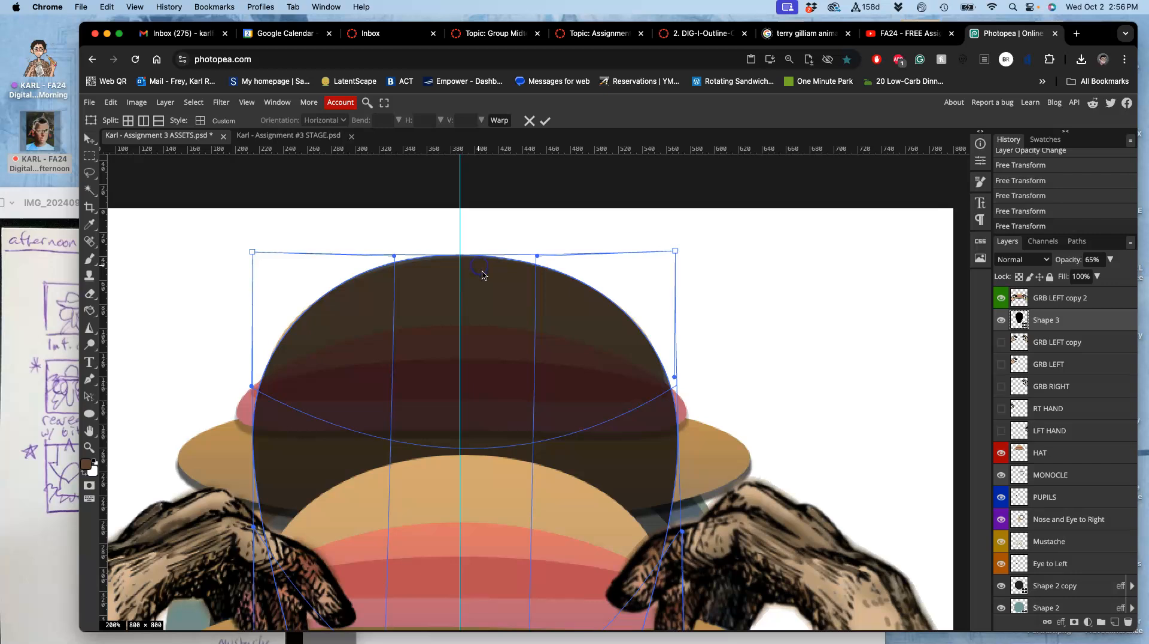
scroll(500, 403, down, 5)
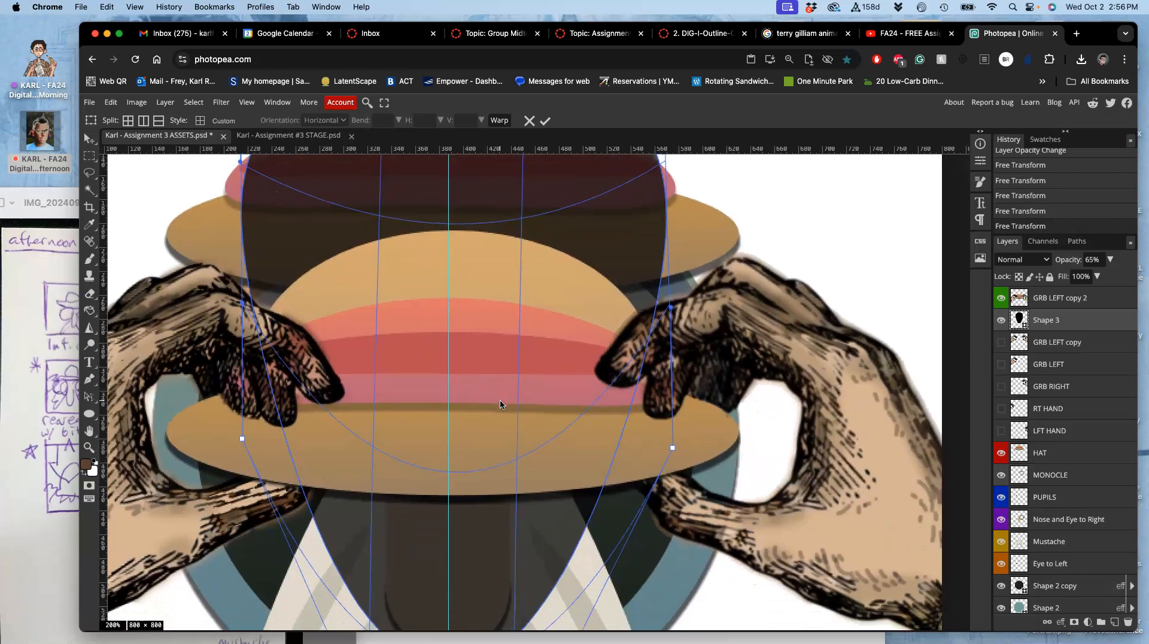
scroll(562, 459, down, 3)
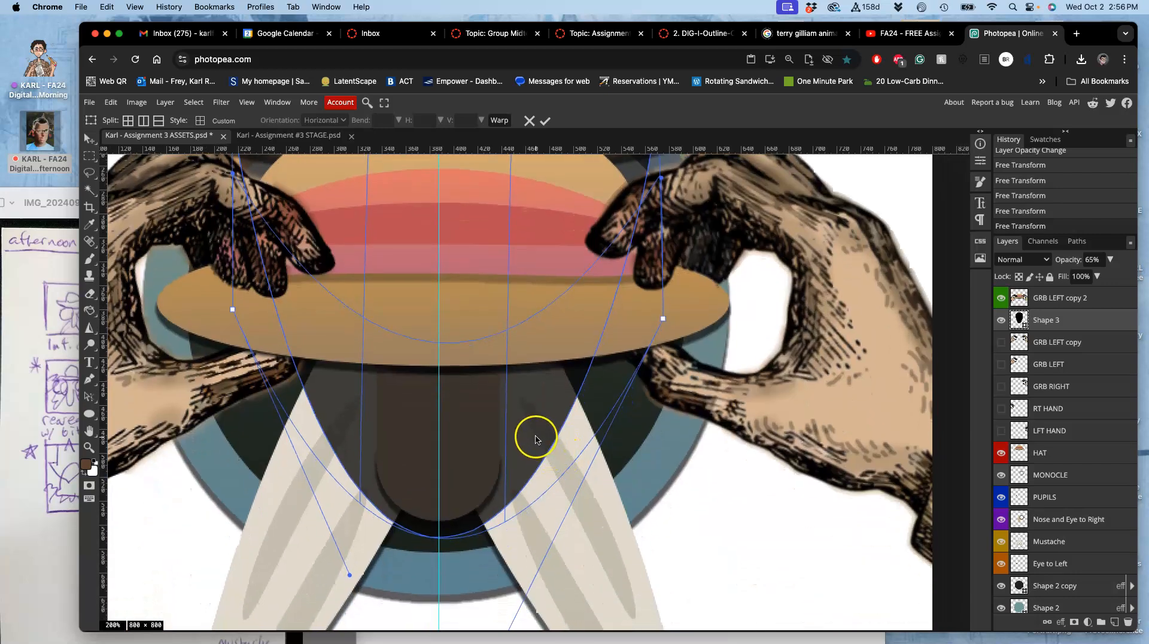
double_click(536, 440)
key(super+minus)
key(super+minus)
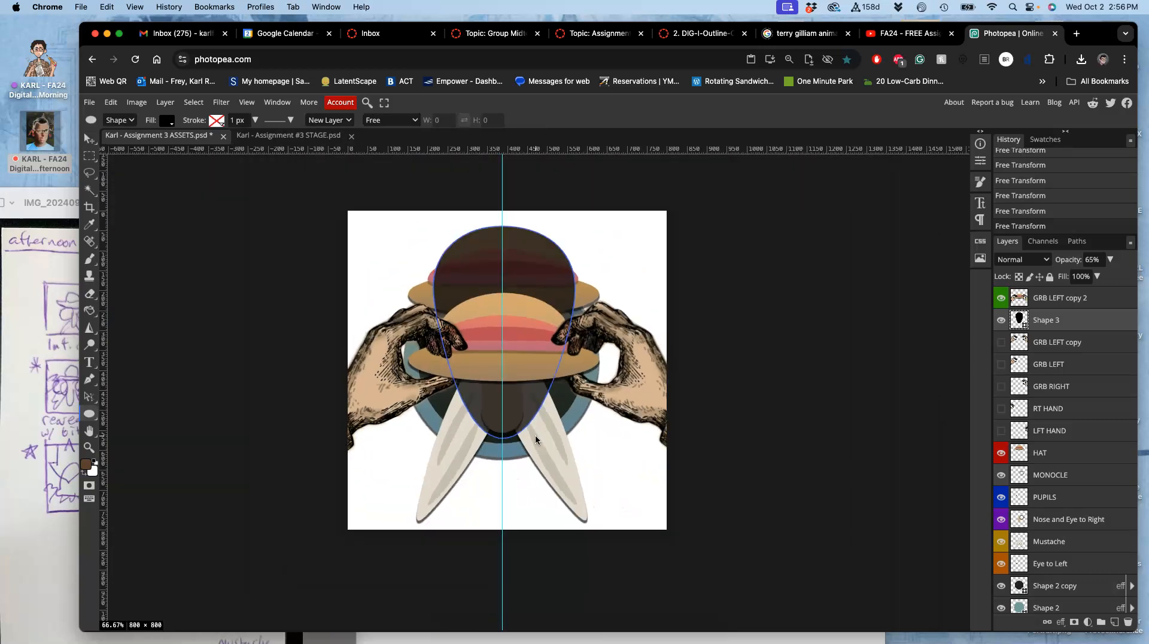
scroll(535, 436, up, 1)
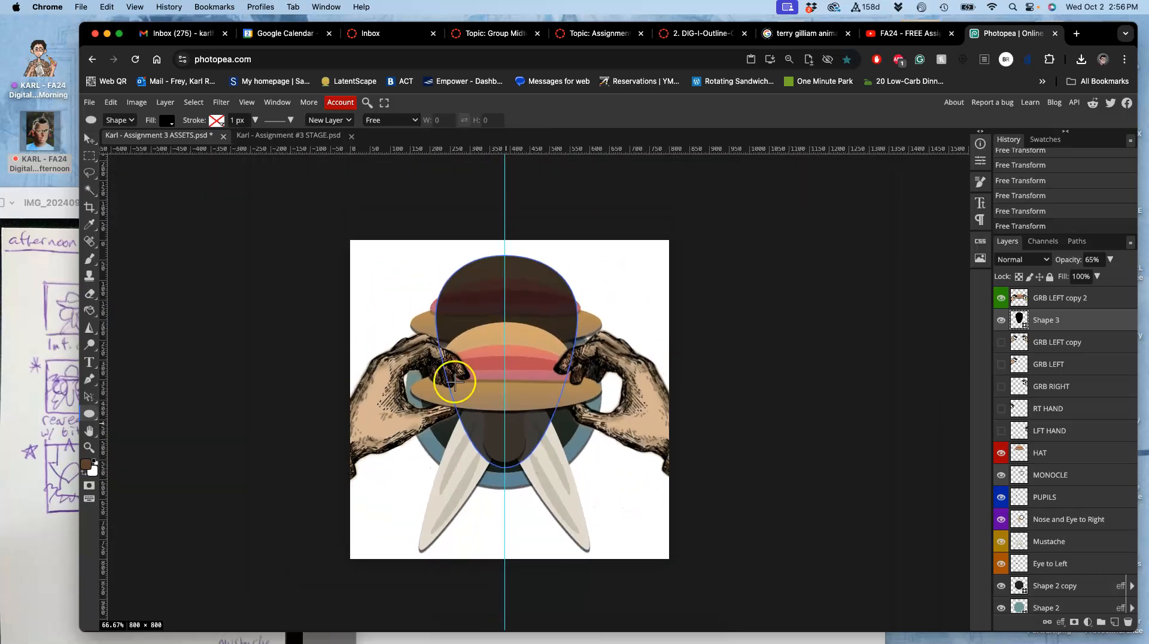
click(112, 102)
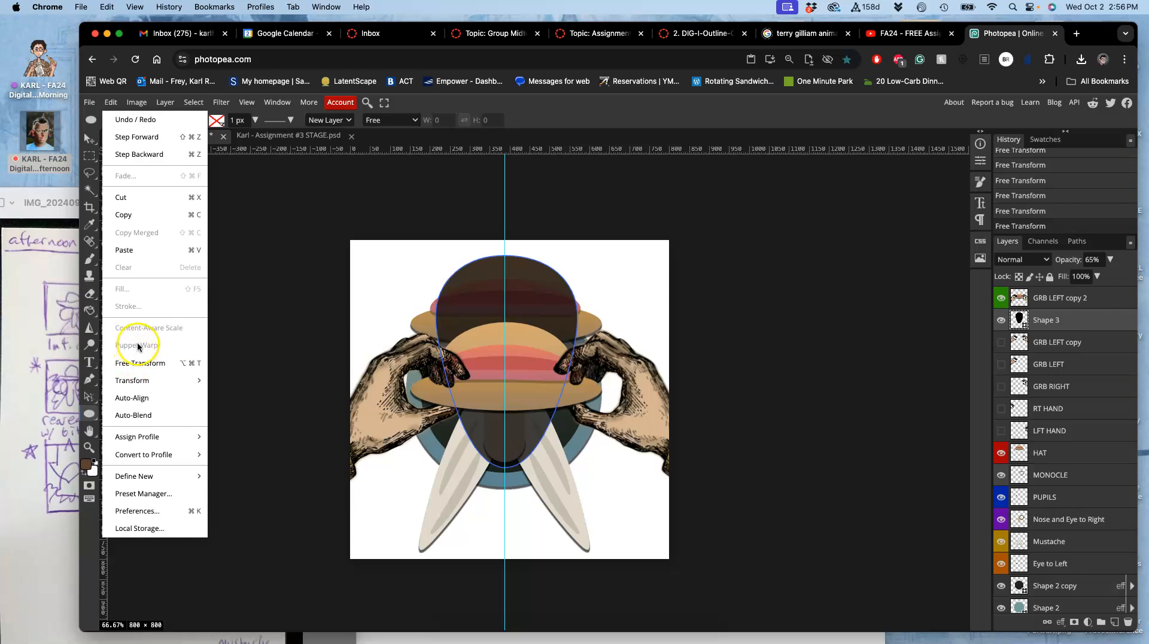
click(392, 319)
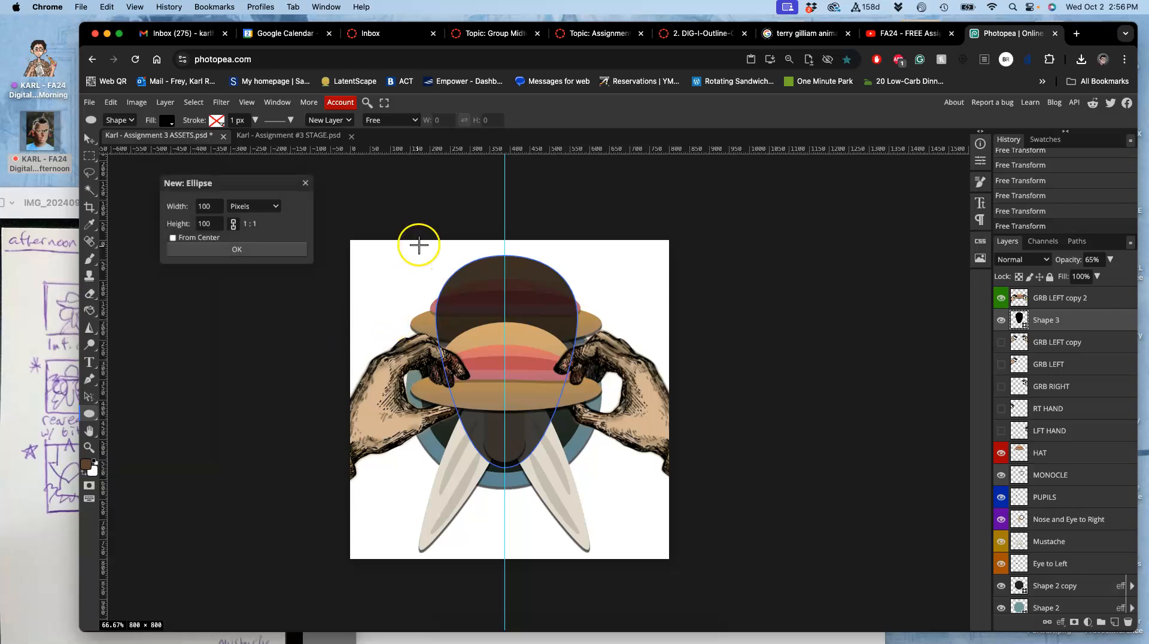
click(306, 183)
scroll(455, 352, up, 6)
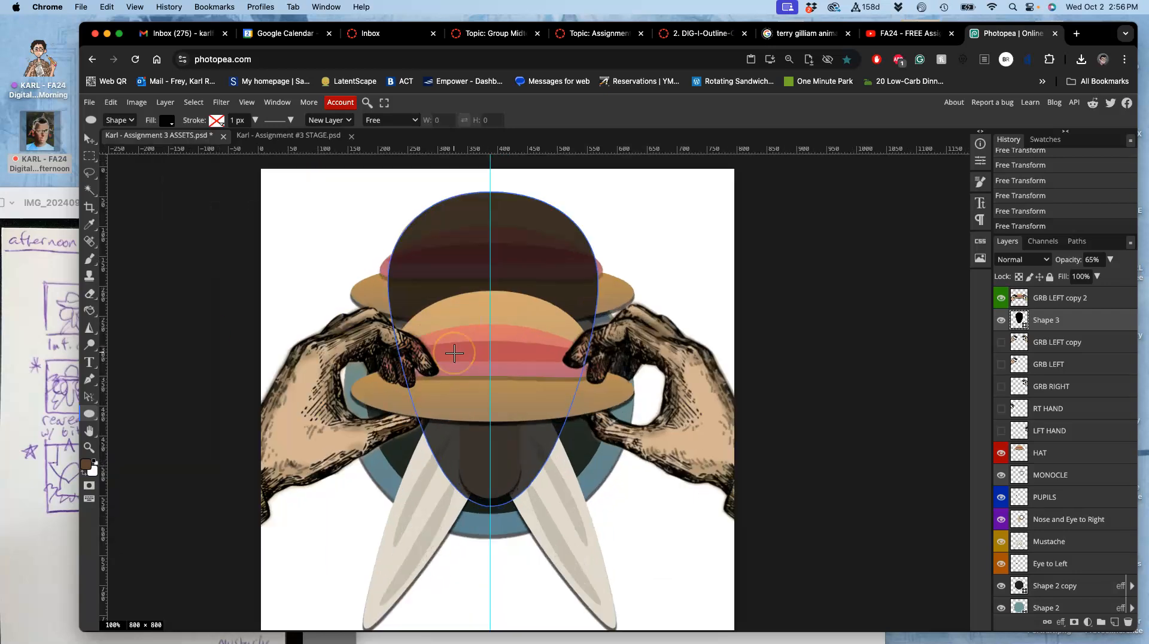
scroll(454, 353, down, 5)
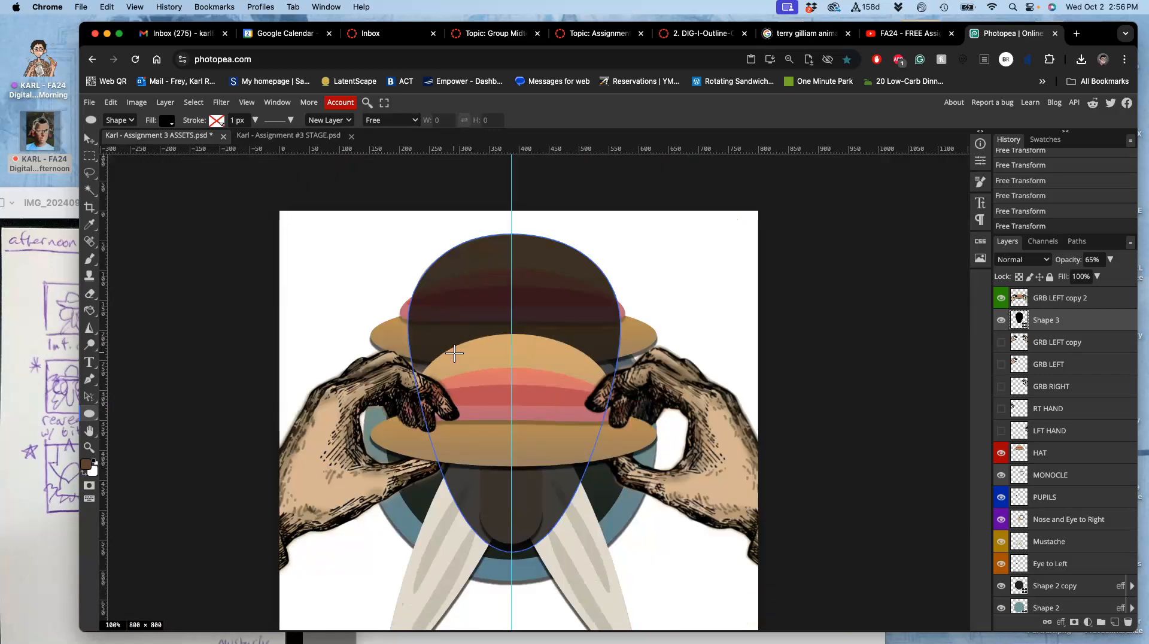
Step: Try to distort the head shape by pulling its lower-right corner outward, and undo the distortion
key(ctrl+t)
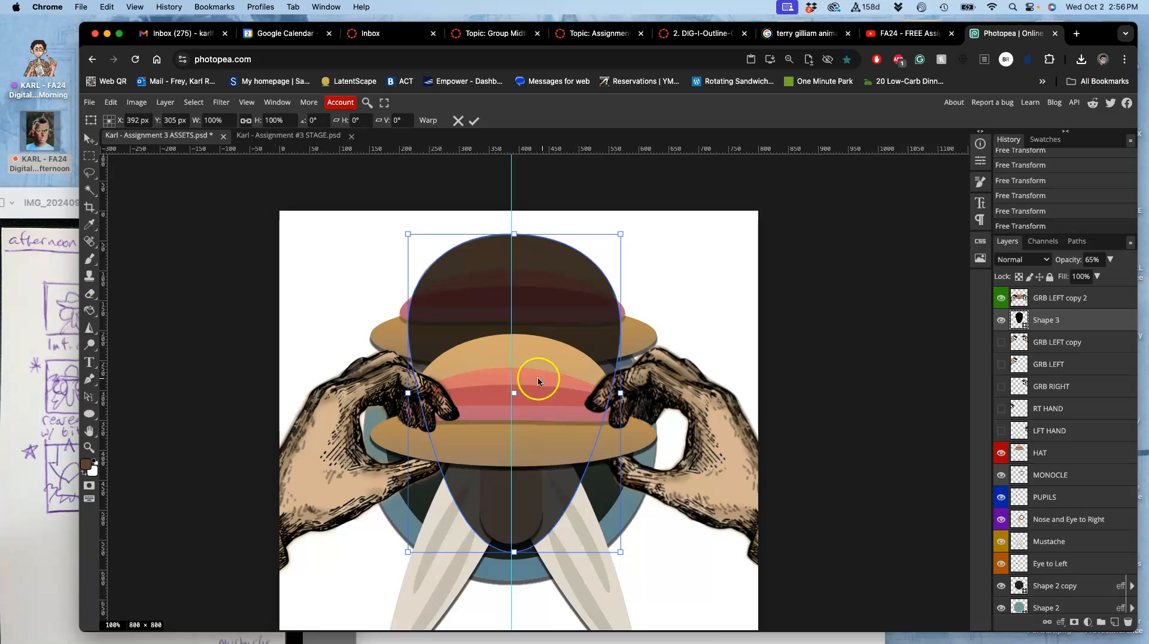
right_click(568, 377)
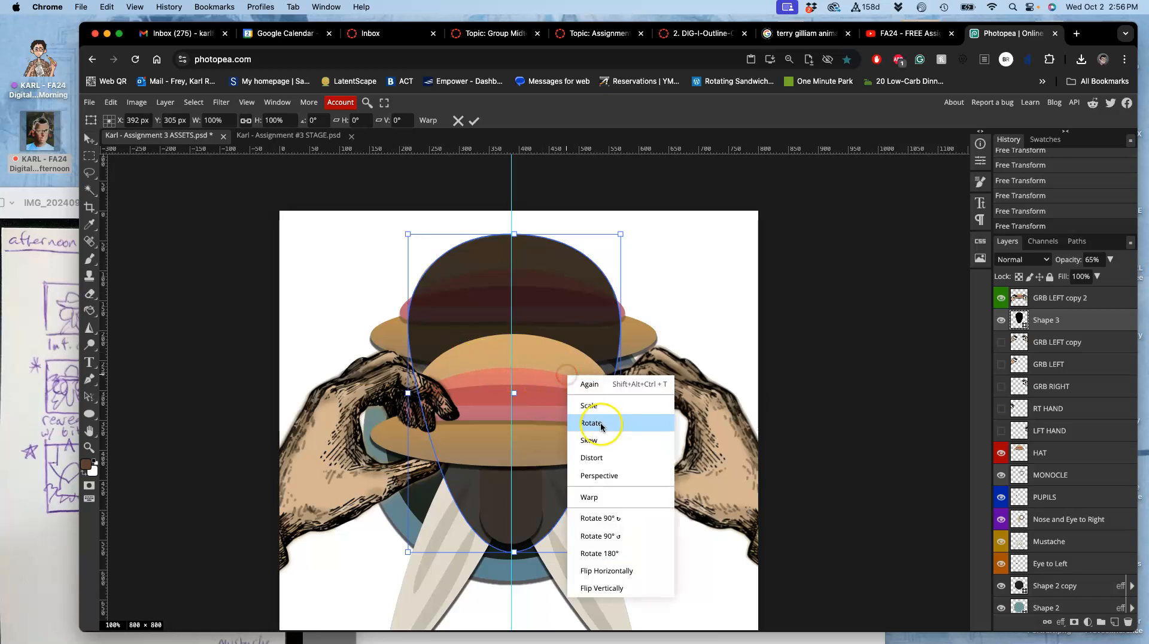
click(602, 458)
mouse_move(620, 551)
mouse_down()
mouse_move(632, 551)
mouse_move(628, 563)
mouse_up()
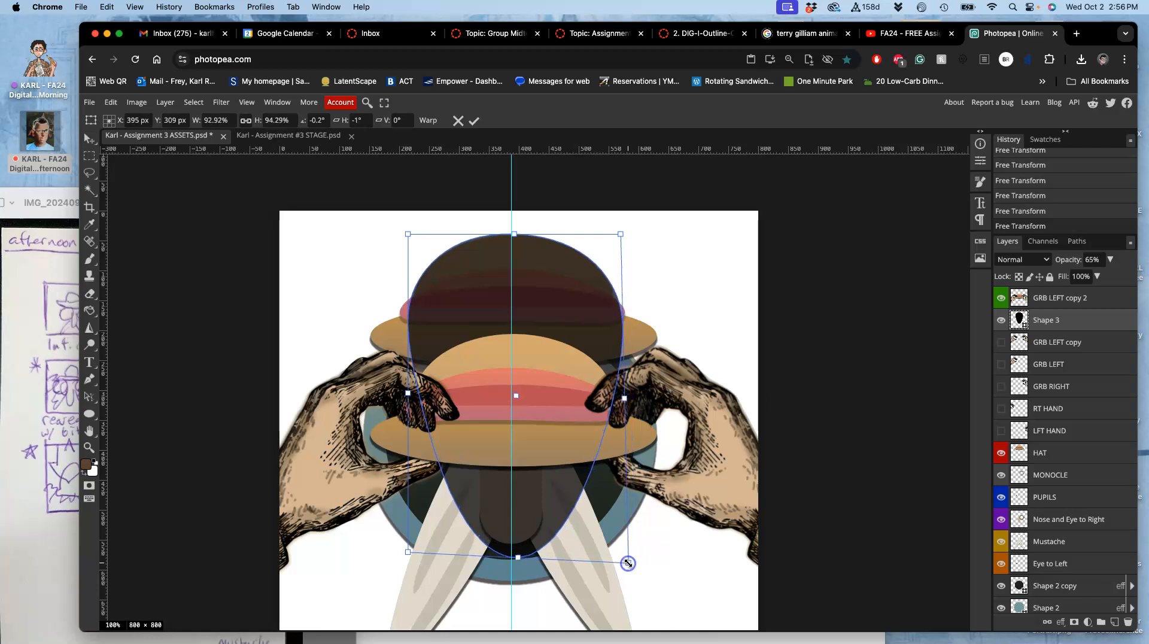
key(ctrl+z)
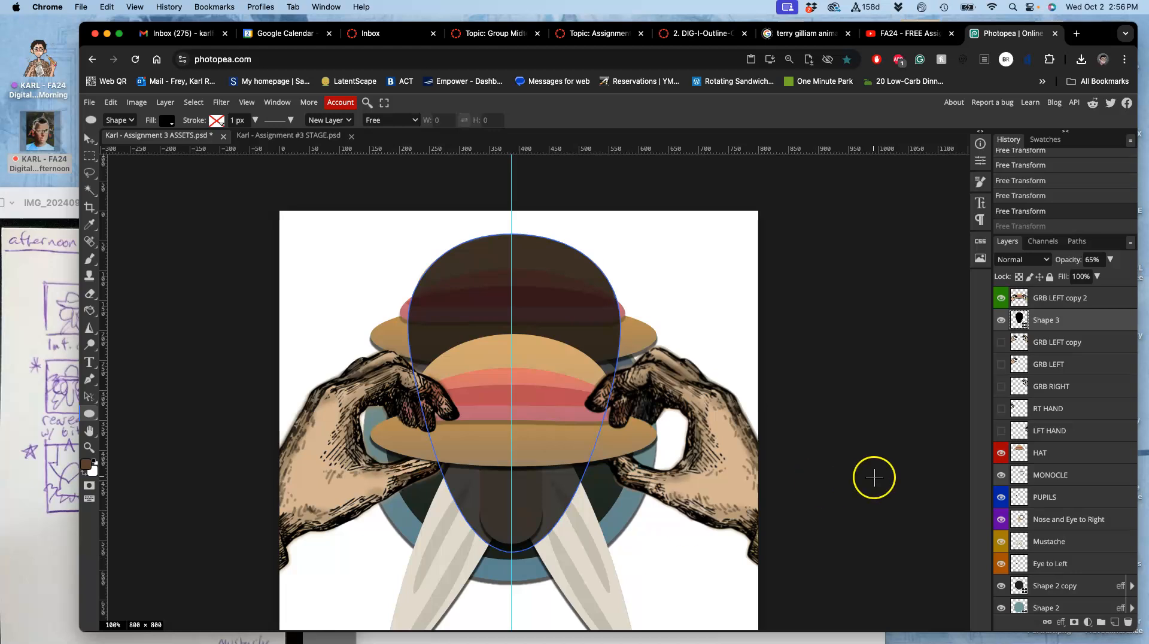
Step: Set the head shape's opacity to 100% and change its fill to the tan #d6b789 sampled from the hat's crown
click(1110, 261)
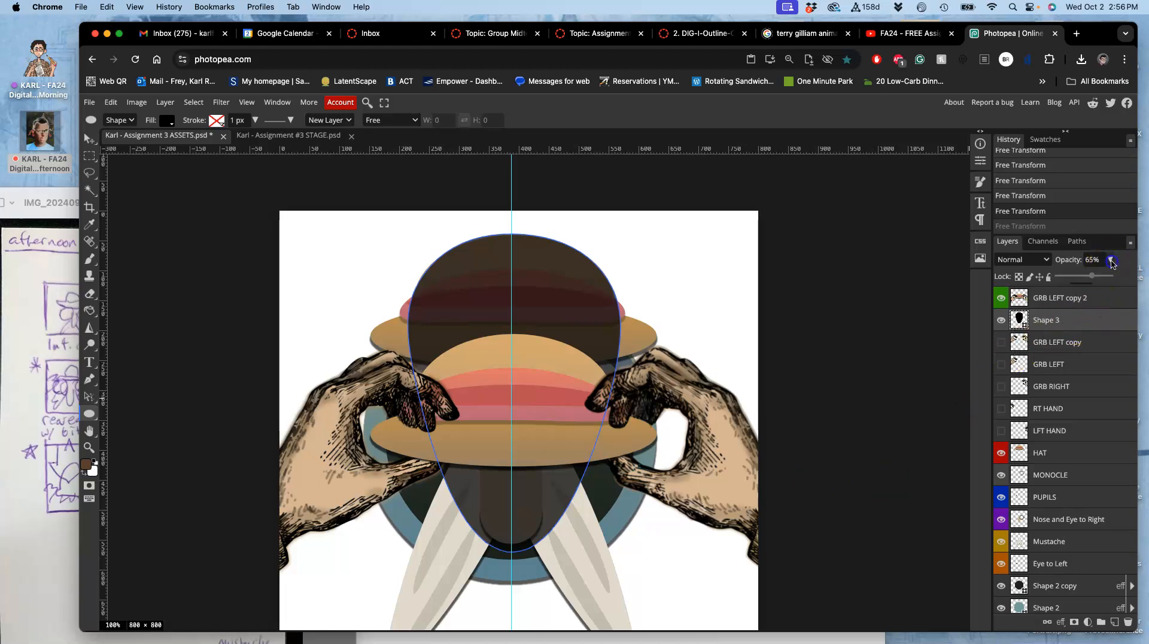
drag(1097, 277, 1140, 275)
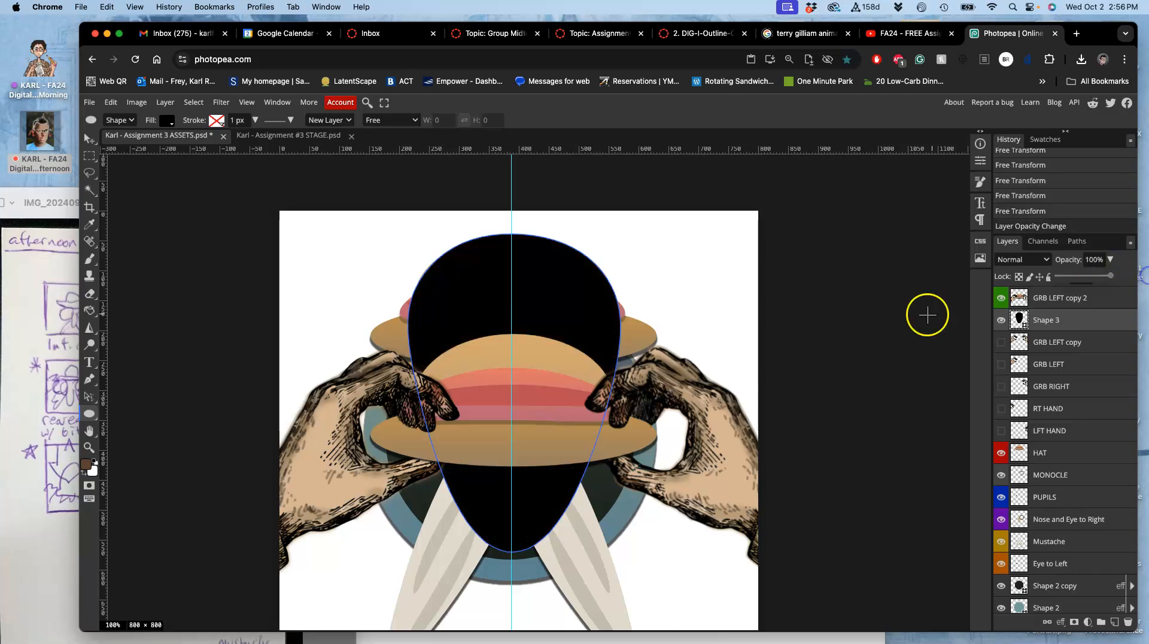
double_click(1019, 319)
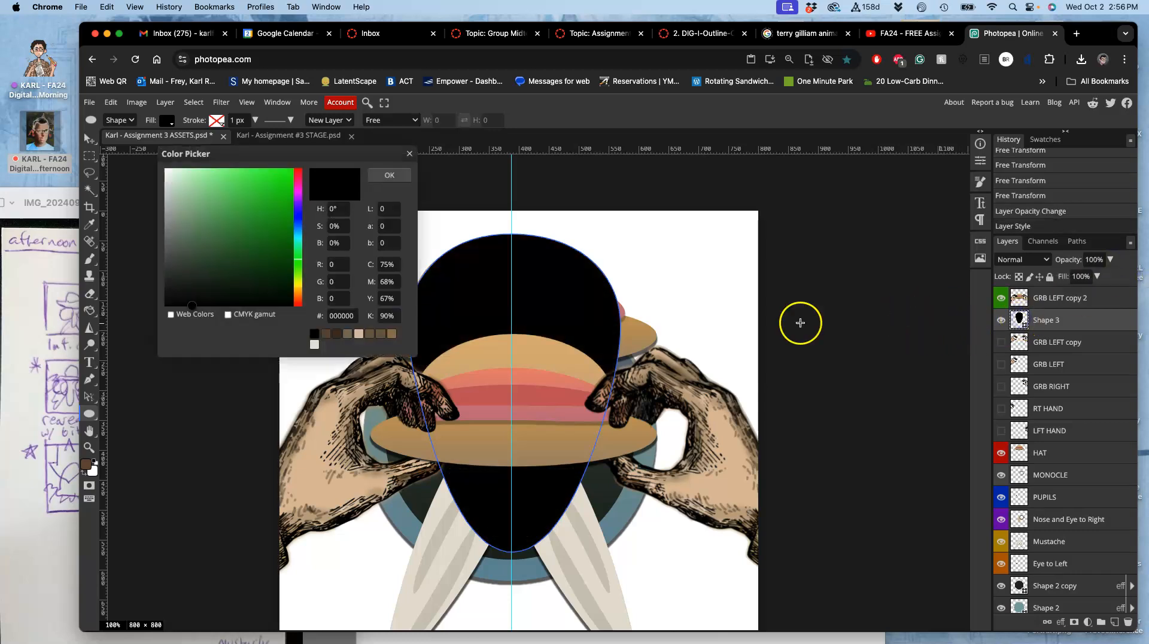
click(529, 349)
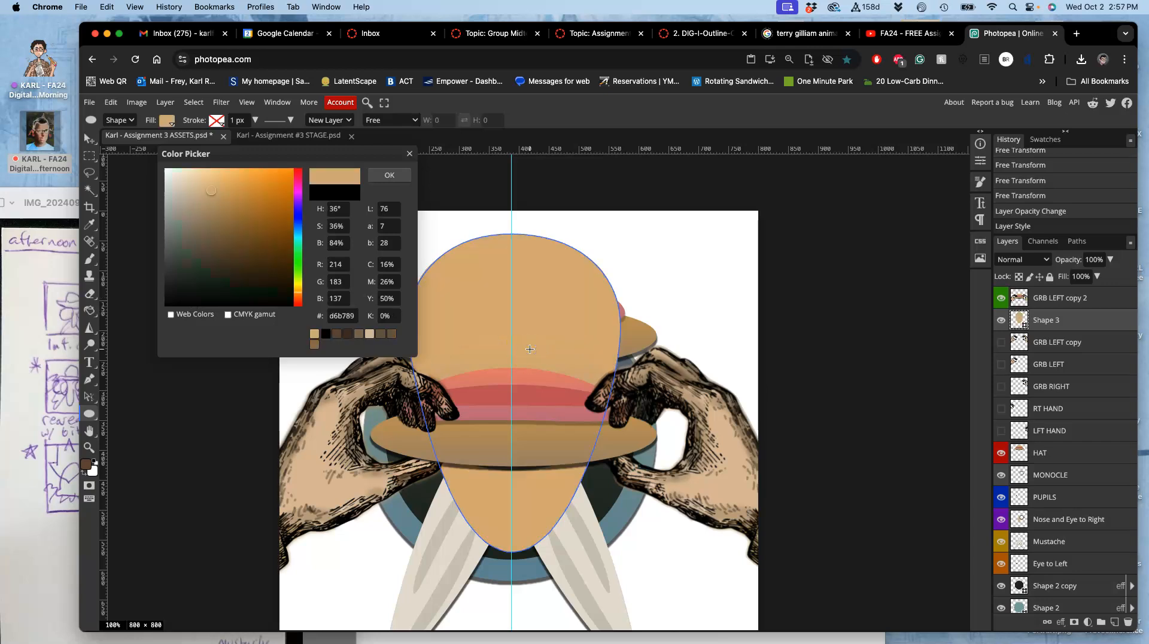
click(387, 175)
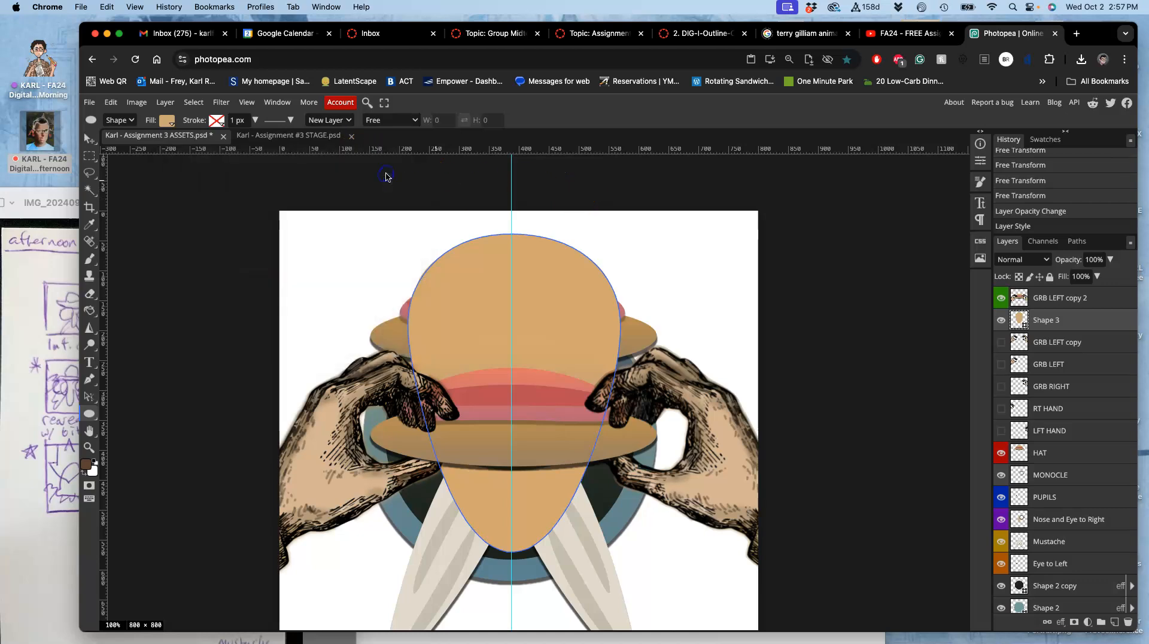
Step: Rasterize the head shape's layer, delete its lassoed lower part below the hat brim, and clear the selection
right_click(1085, 321)
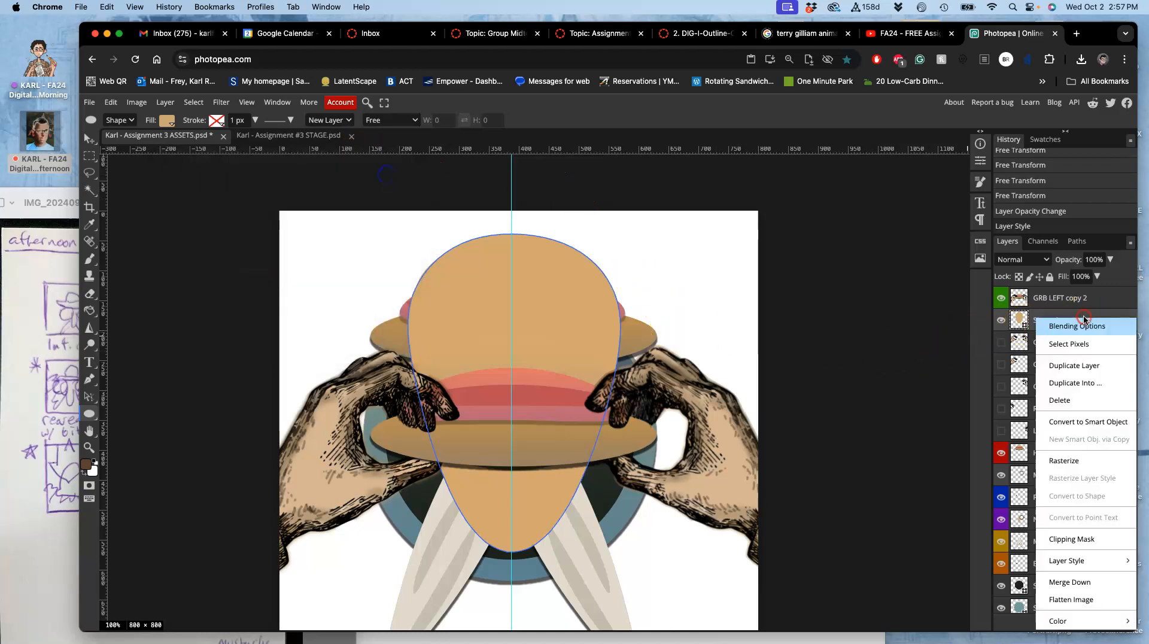
click(1065, 464)
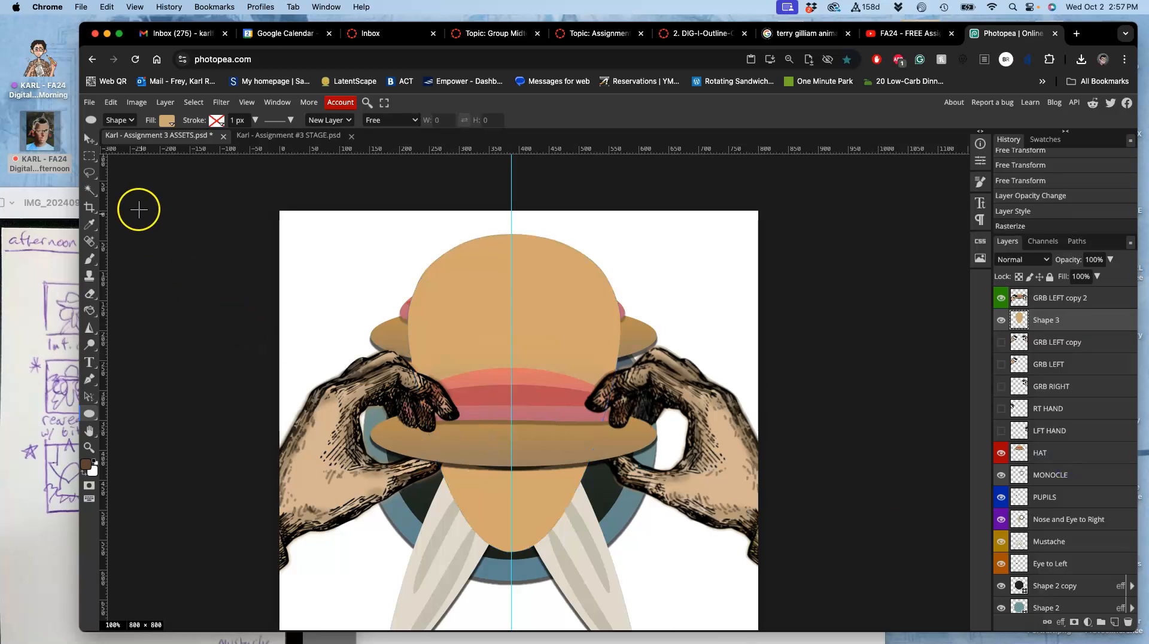
click(90, 171)
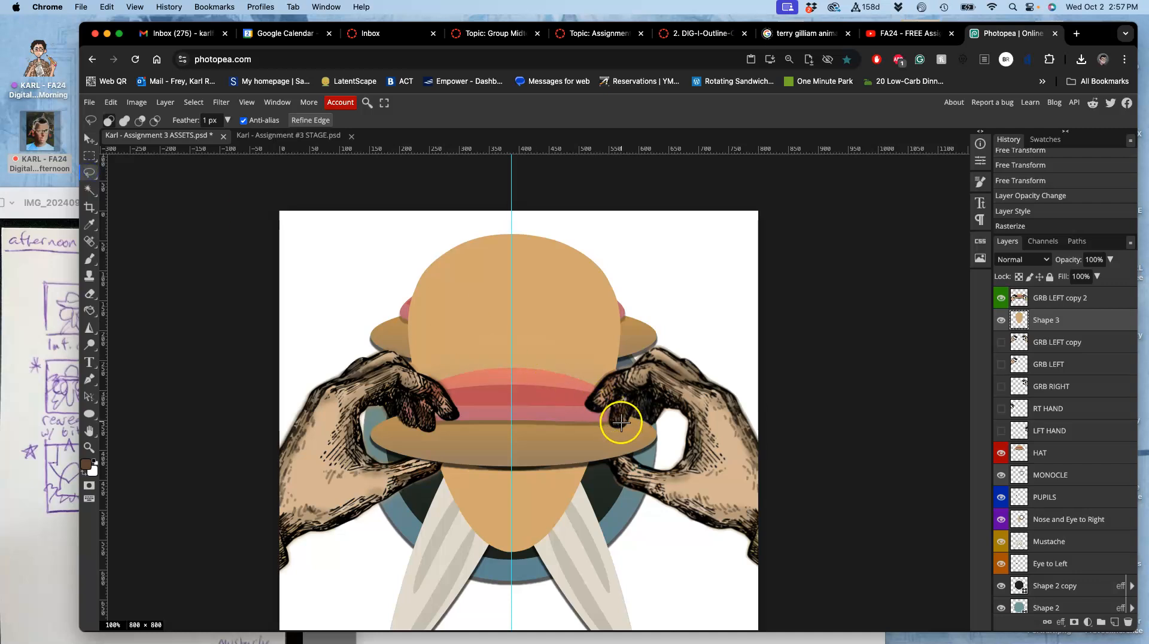
drag(621, 444, 466, 451)
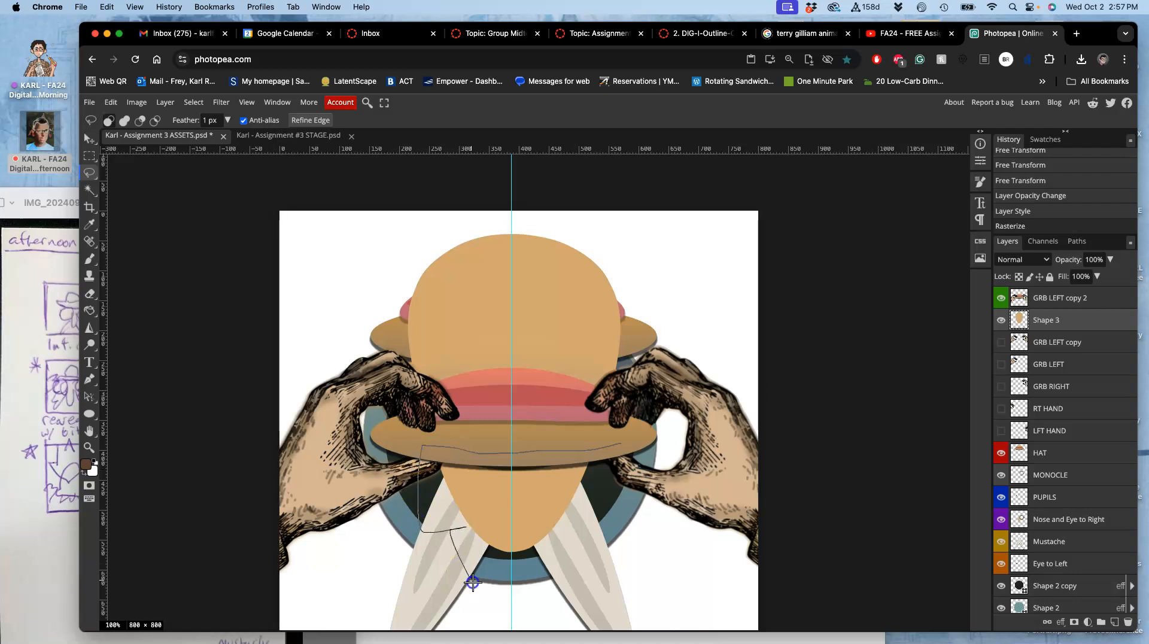
drag(620, 466, 621, 466)
key(Delete)
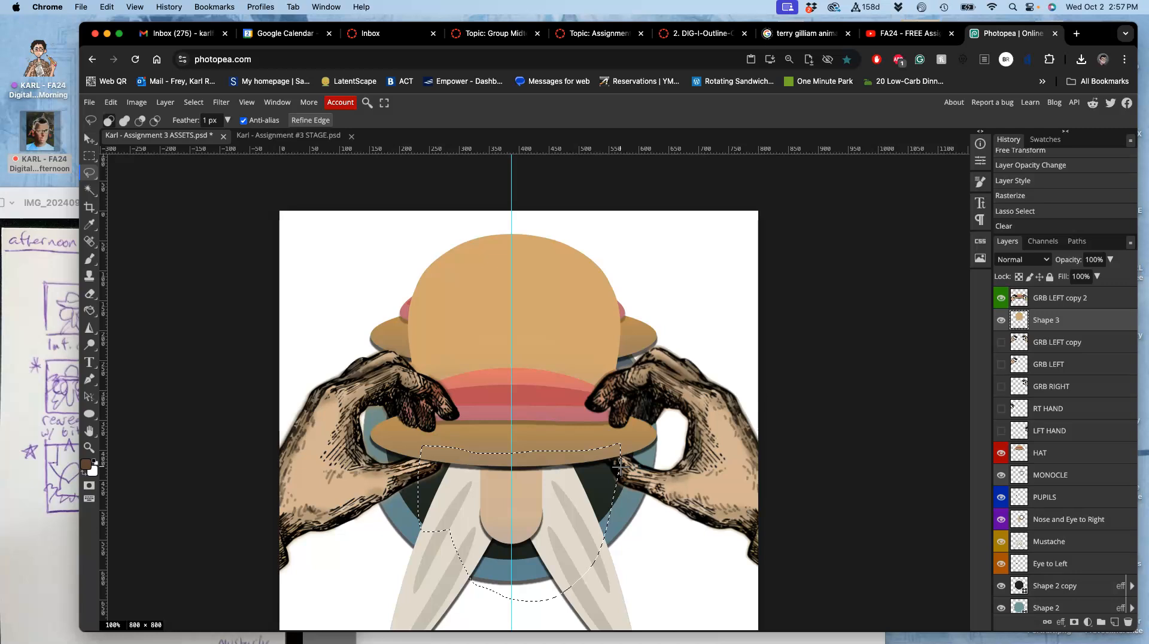
key(super+minus)
click(720, 370)
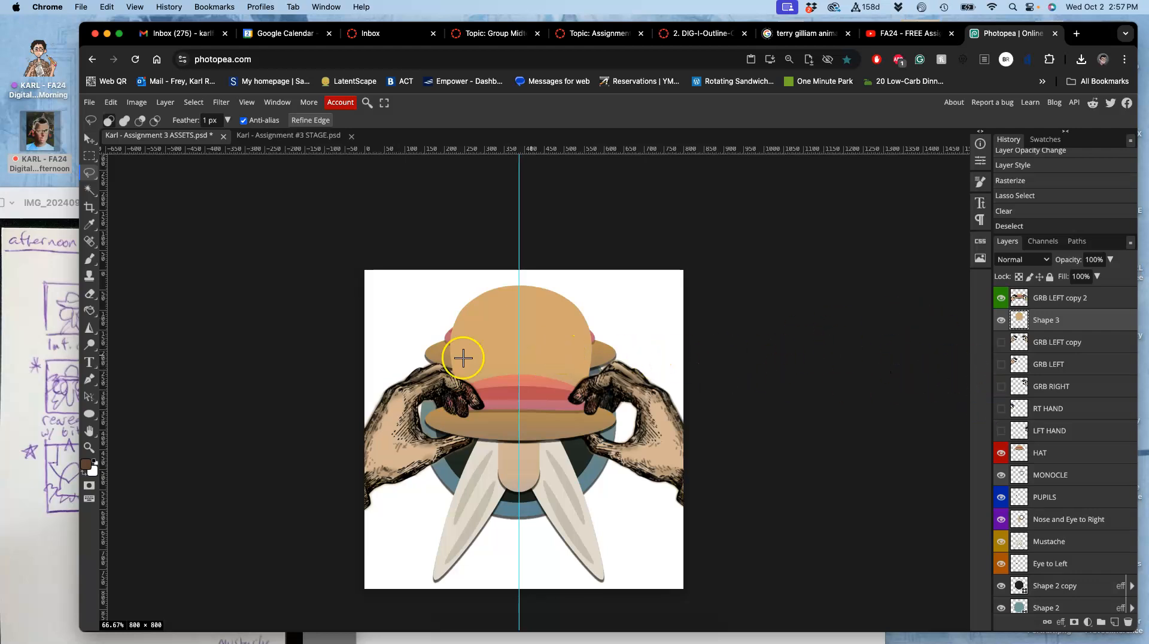
Step: Check the storyboard sketch in Preview, return to Photopea and hide the original HAT layer
click(19, 332)
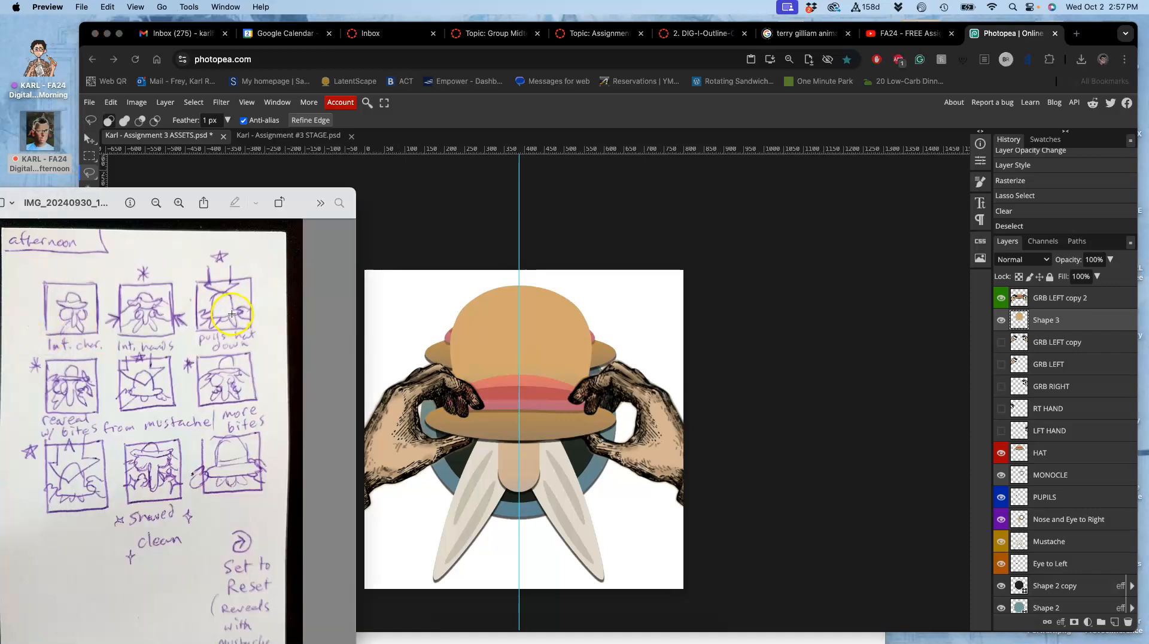
click(639, 325)
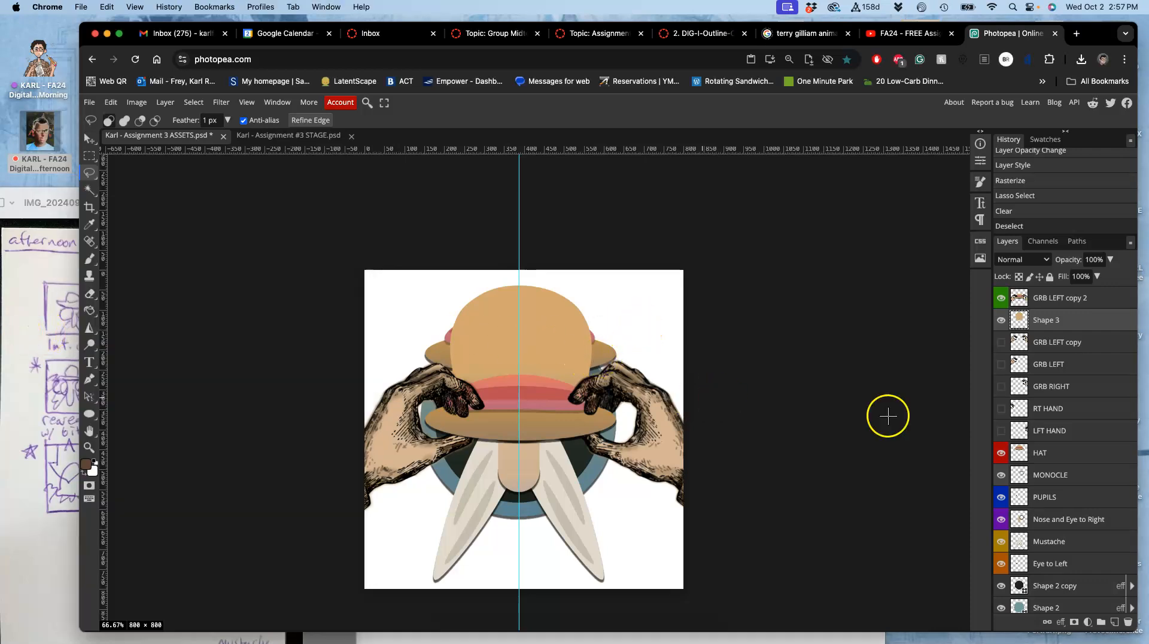
click(1000, 457)
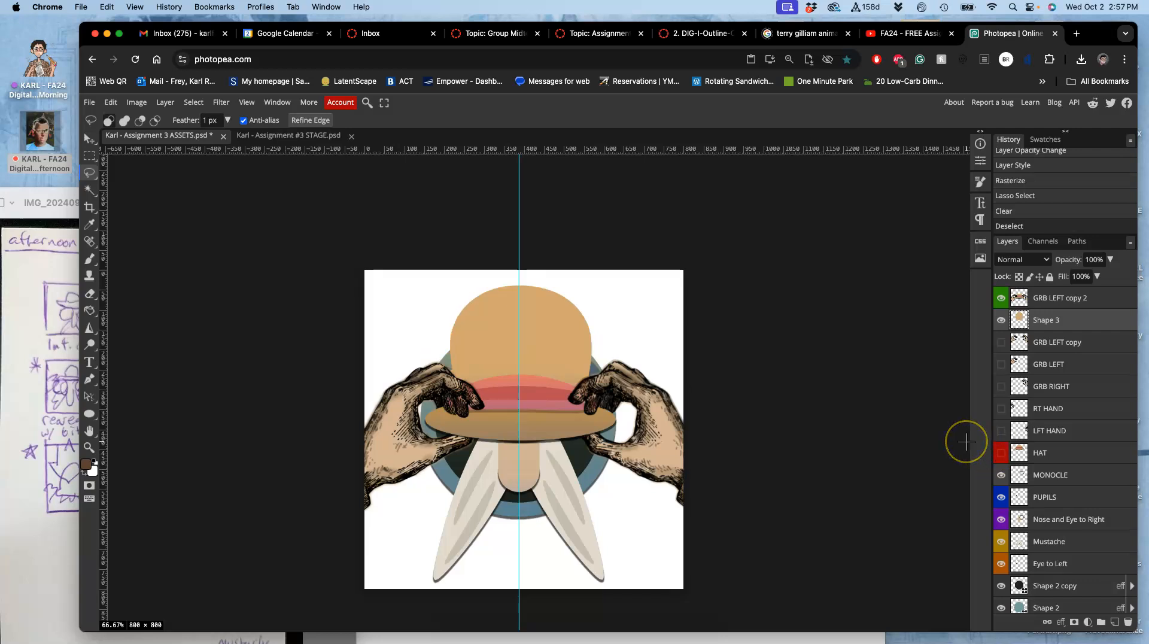
Step: Add a gradient overlay to the Shape 3 layer and show the overlay's settings
key(super+equal)
scroll(966, 442, down, 1)
scroll(967, 442, right, 1)
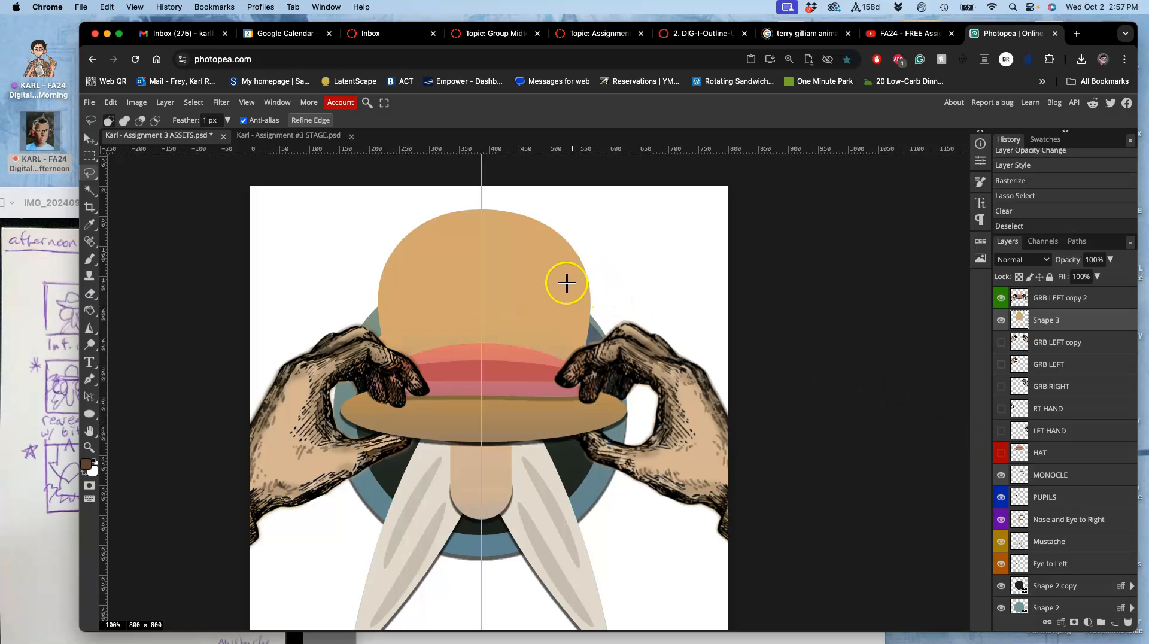
double_click(1096, 322)
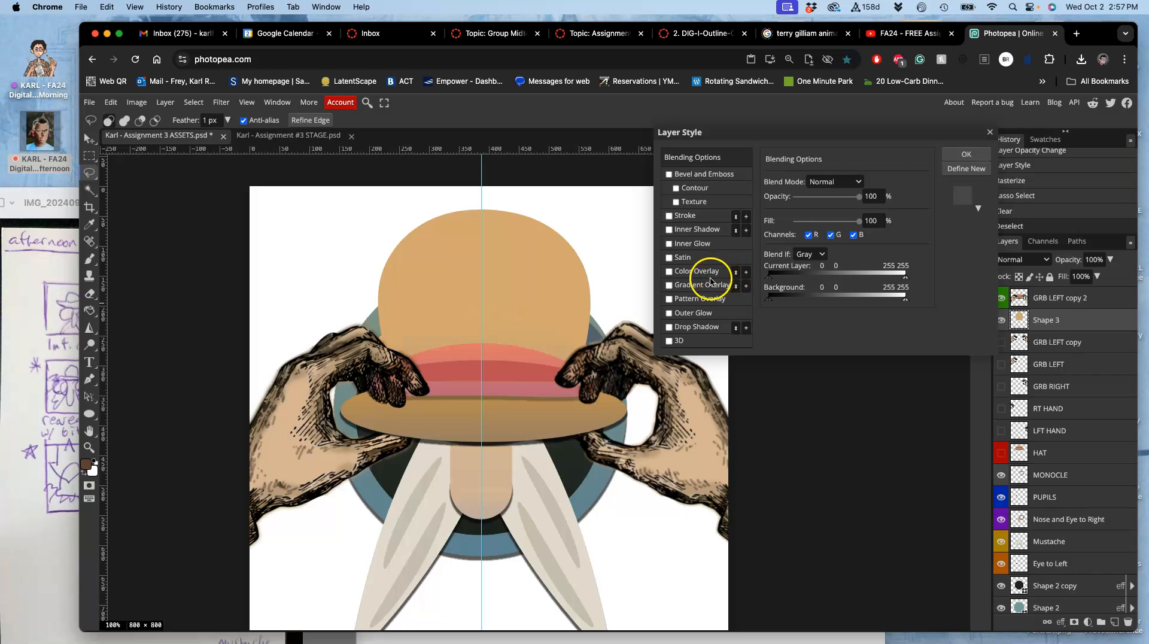
click(670, 286)
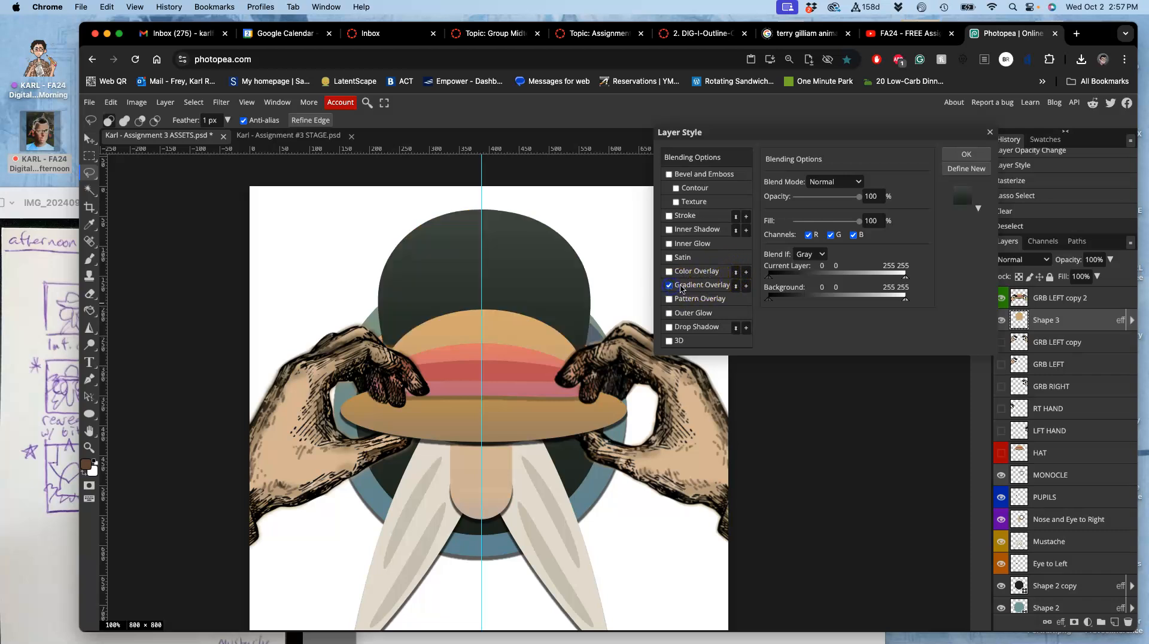
click(691, 287)
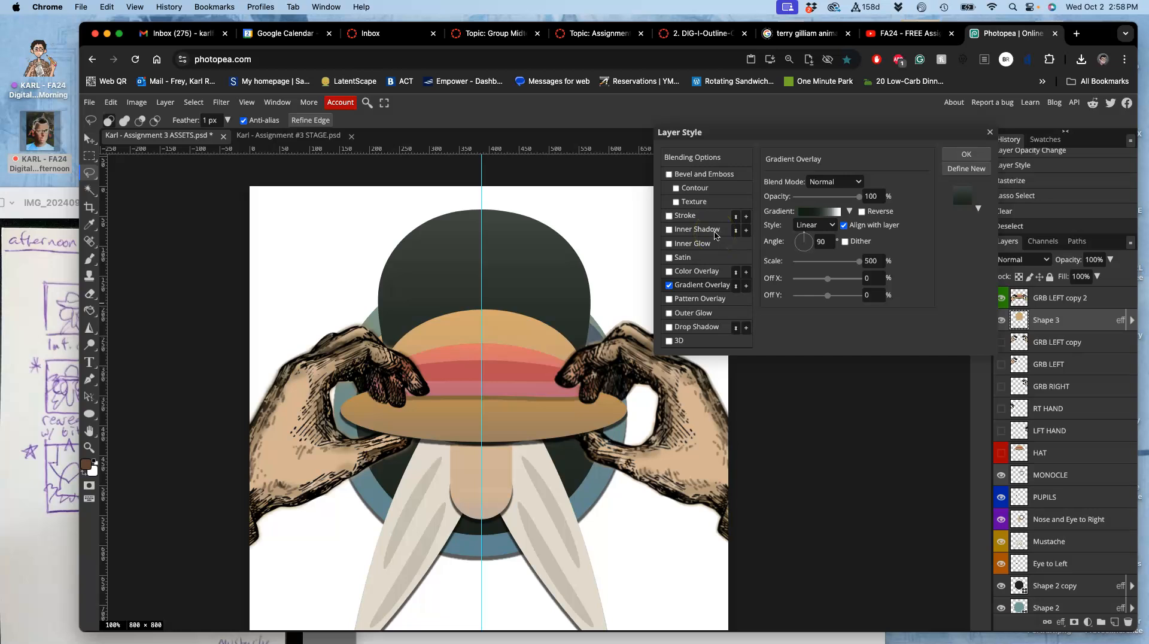
Step: Edit the overlay's gradient, keeping its type Normal, and move the middle dark colour stop to position 0%
click(818, 211)
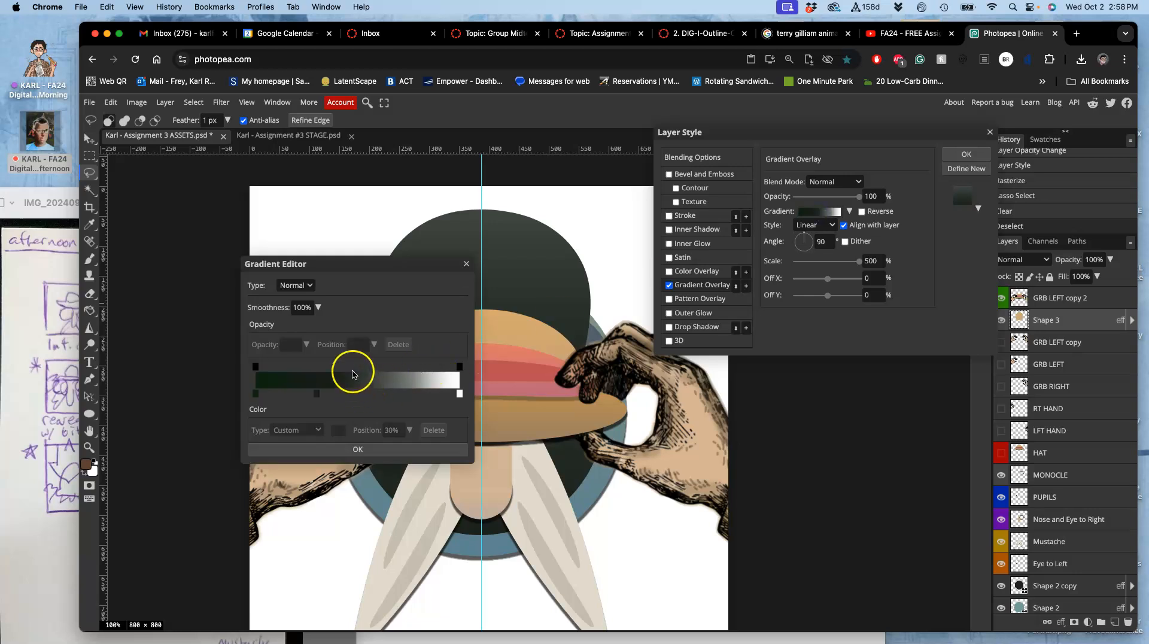
click(305, 286)
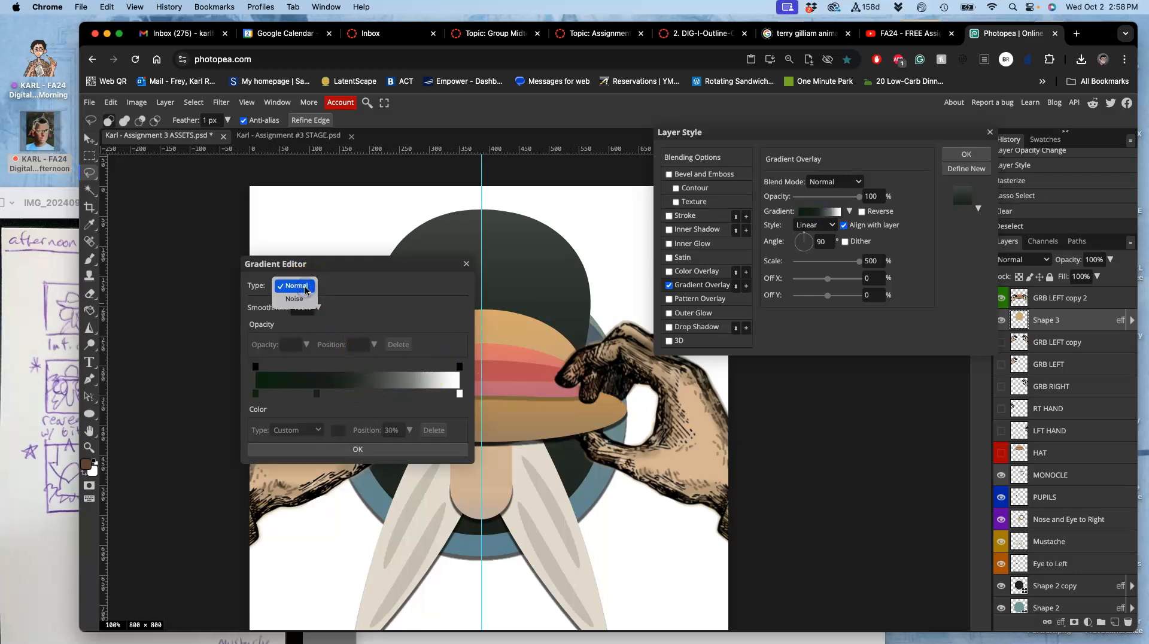
click(305, 288)
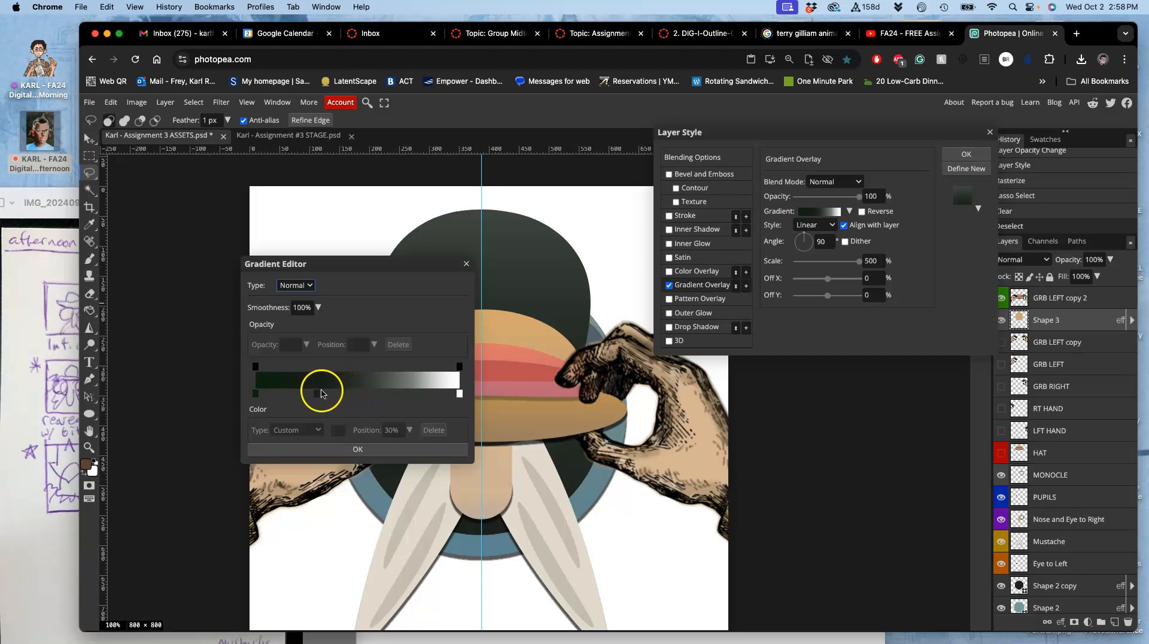
drag(317, 394, 254, 394)
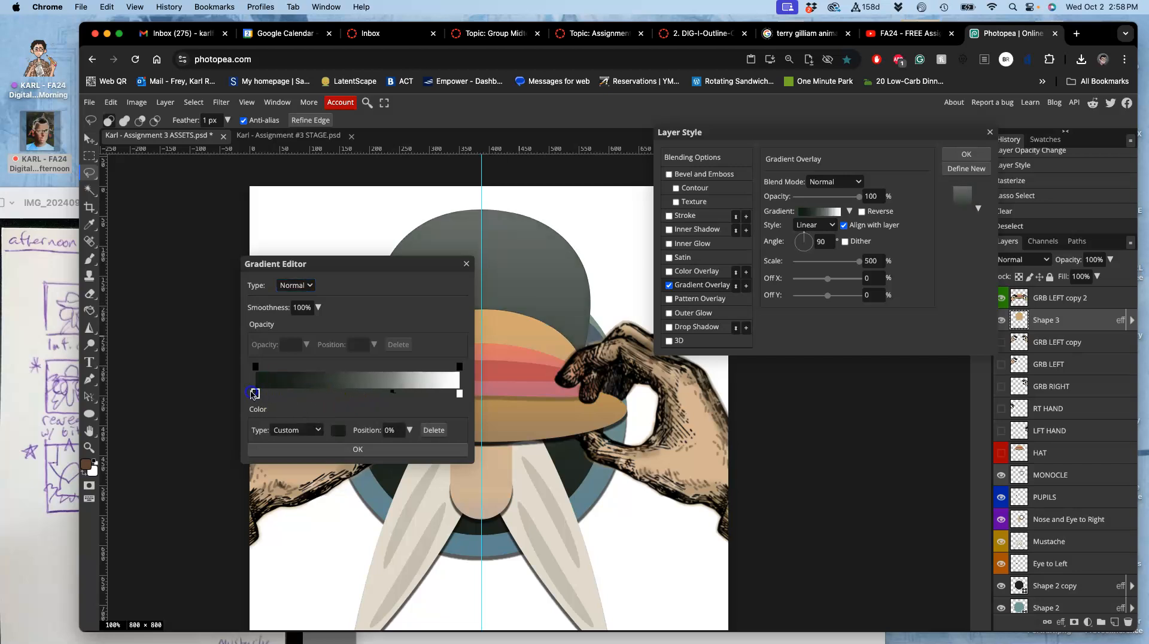
Step: Set the gradient's starting colour stop to the darker tan #aa9476 sampled from the lower edge of the hat brim
click(505, 433)
click(336, 430)
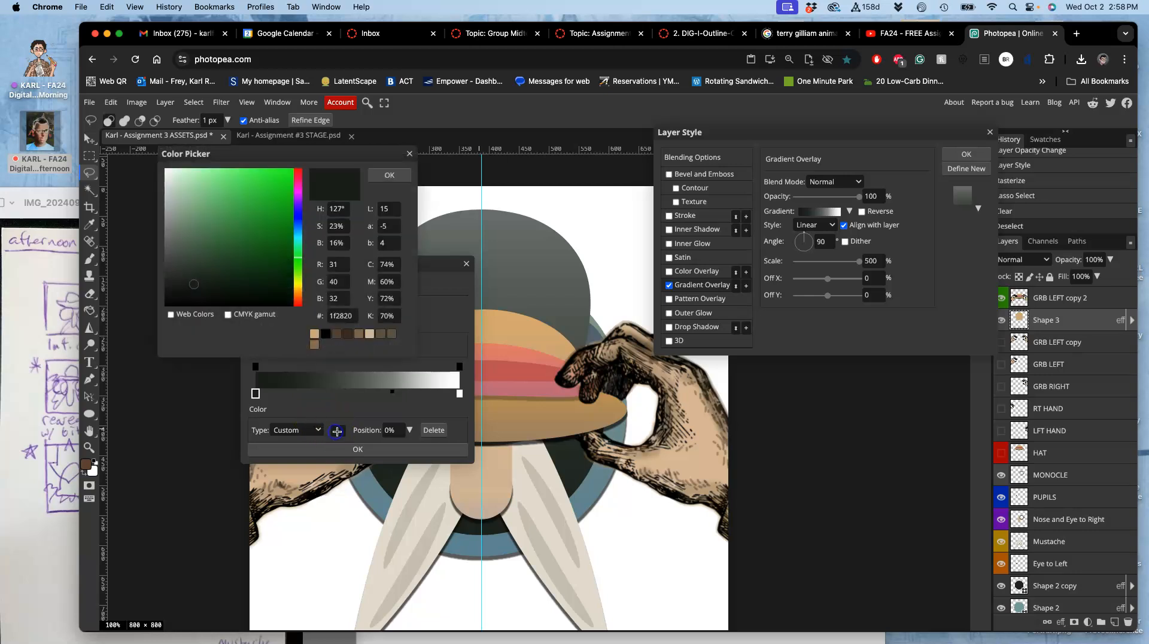
click(495, 439)
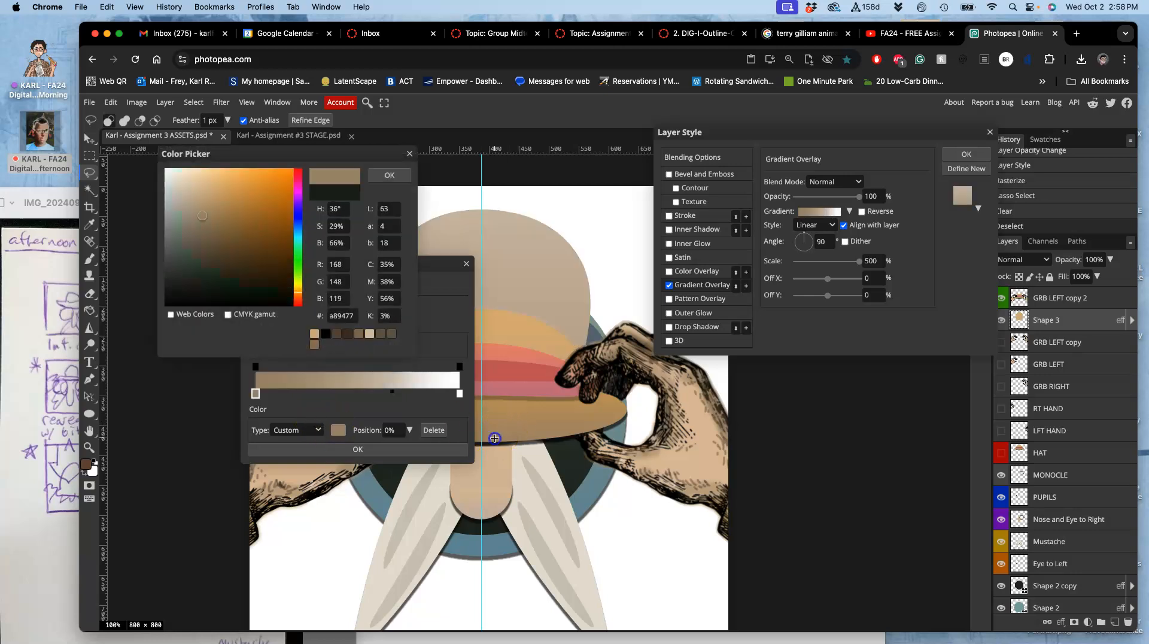
click(461, 393)
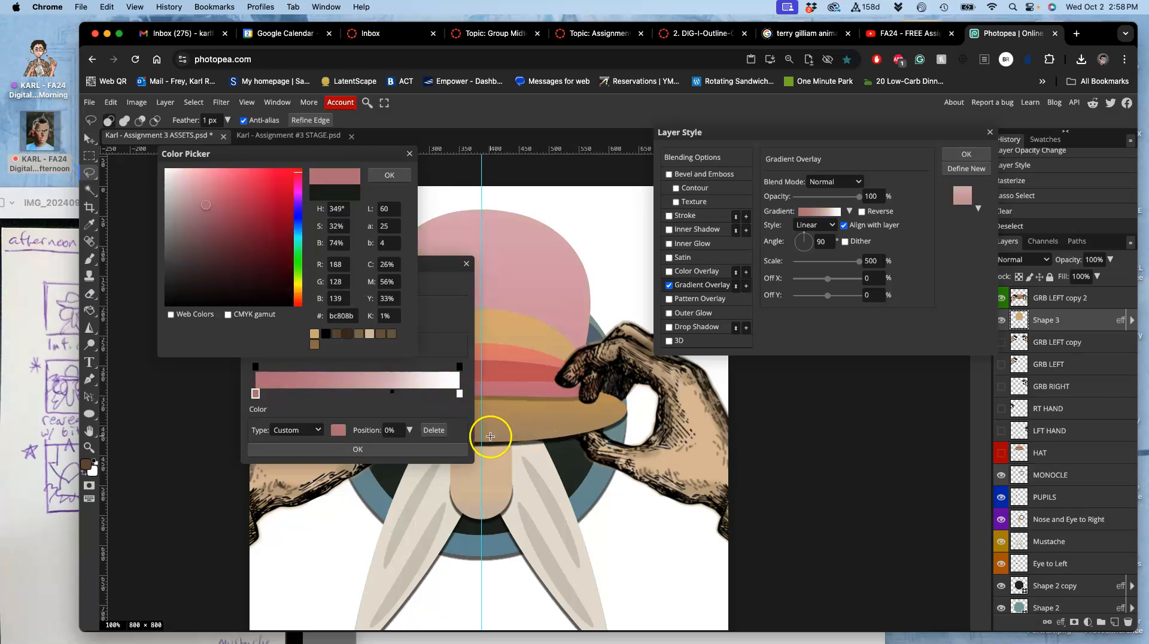
click(490, 436)
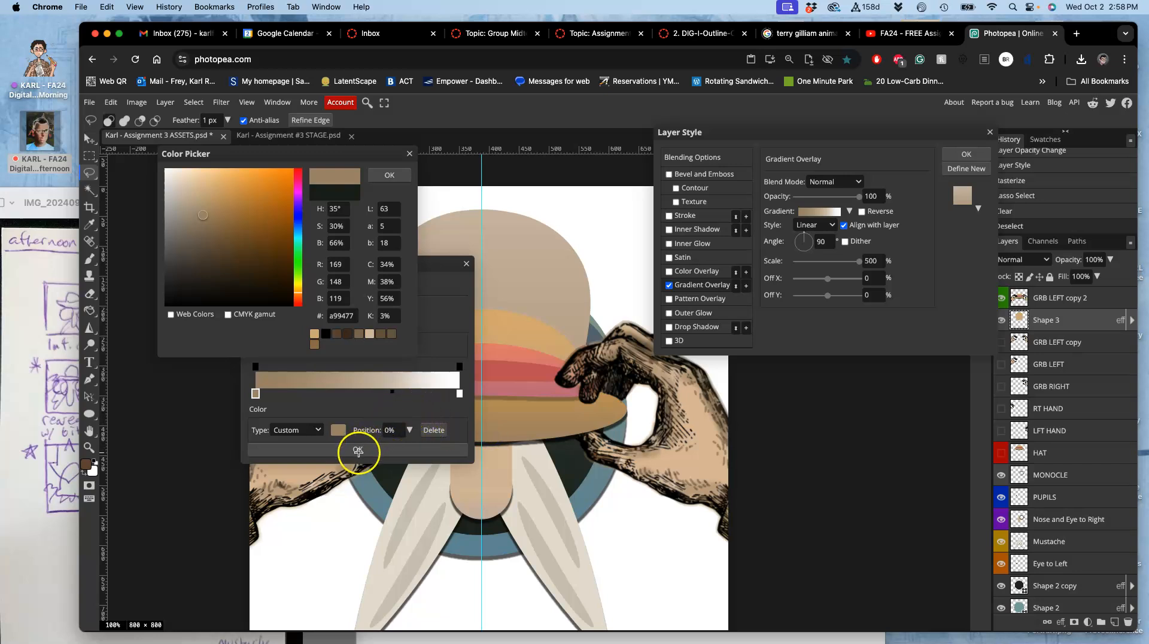
click(461, 394)
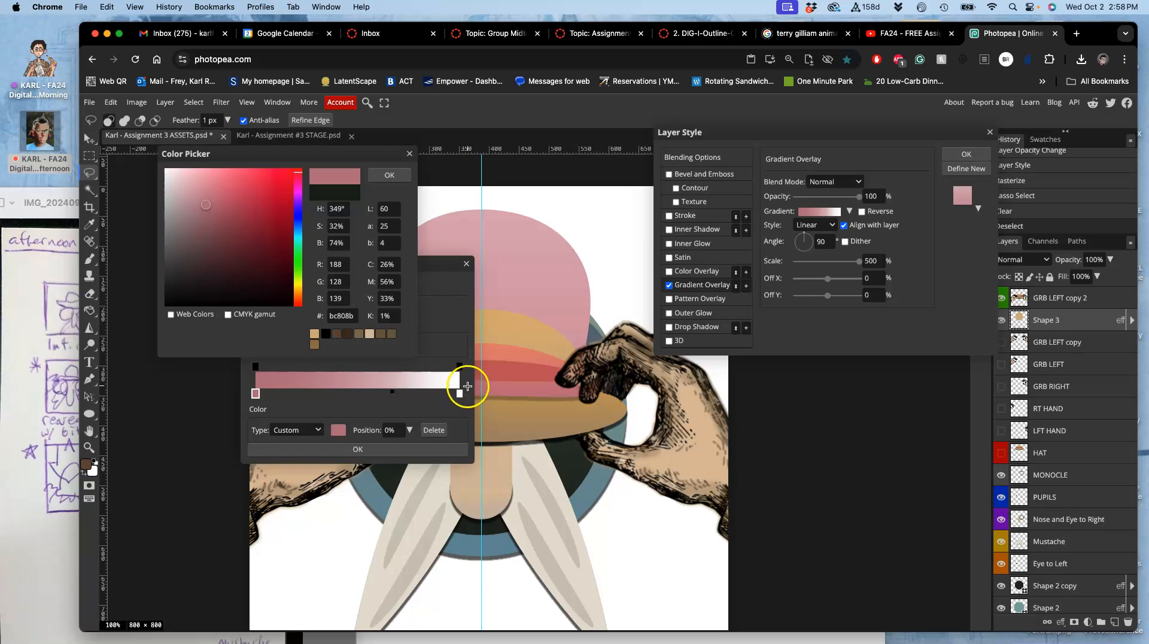
click(530, 321)
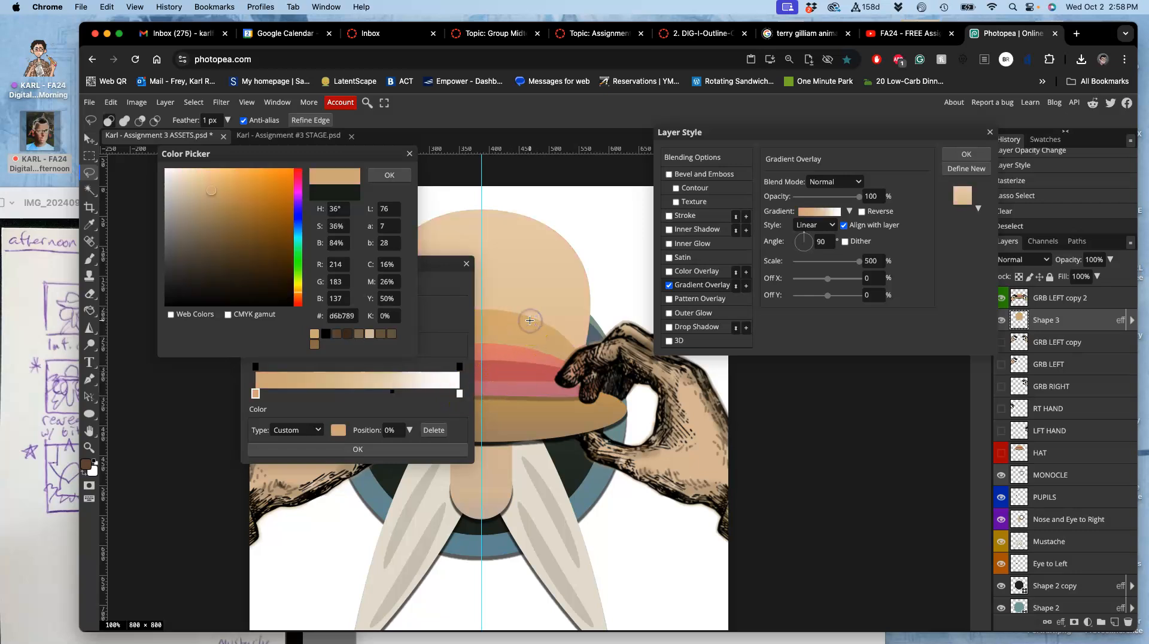
click(368, 451)
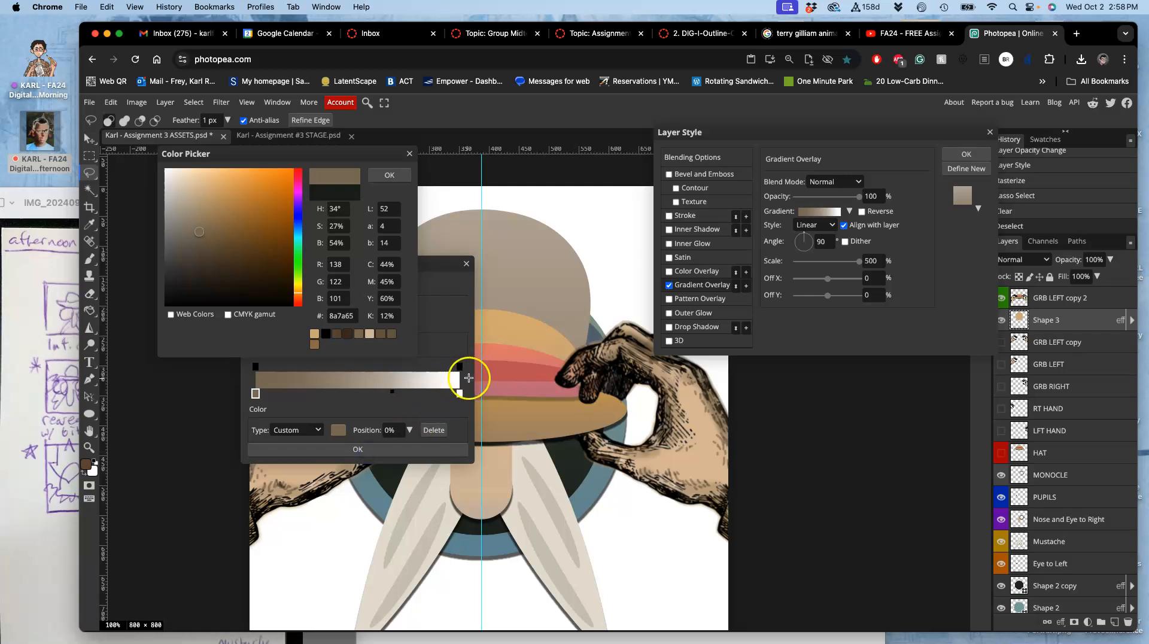
click(504, 315)
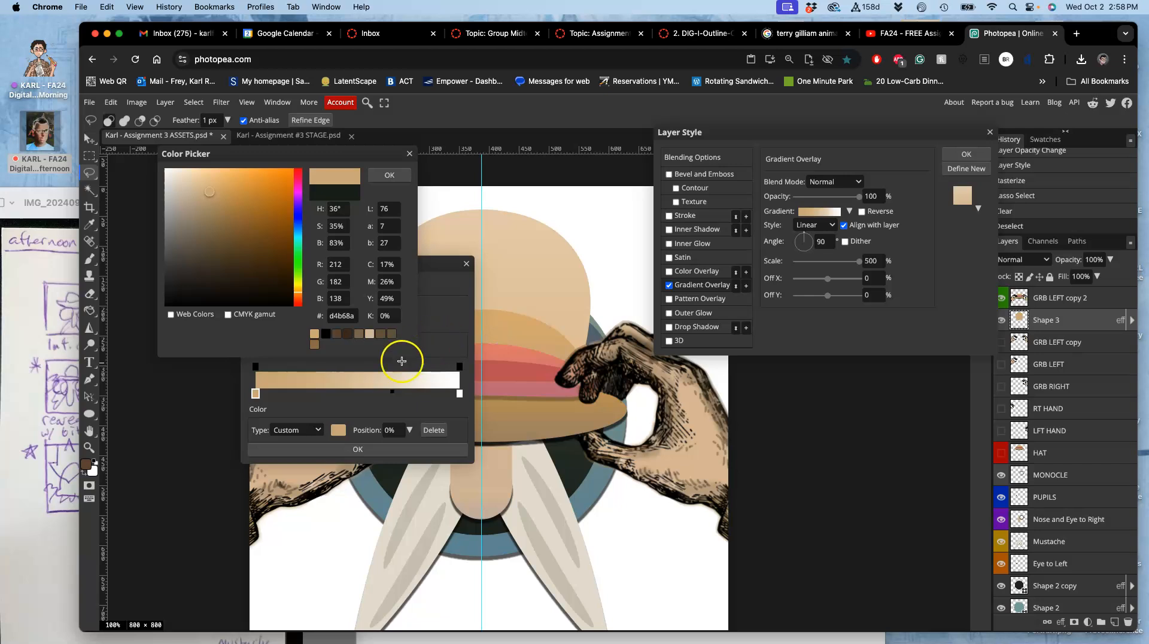
click(457, 393)
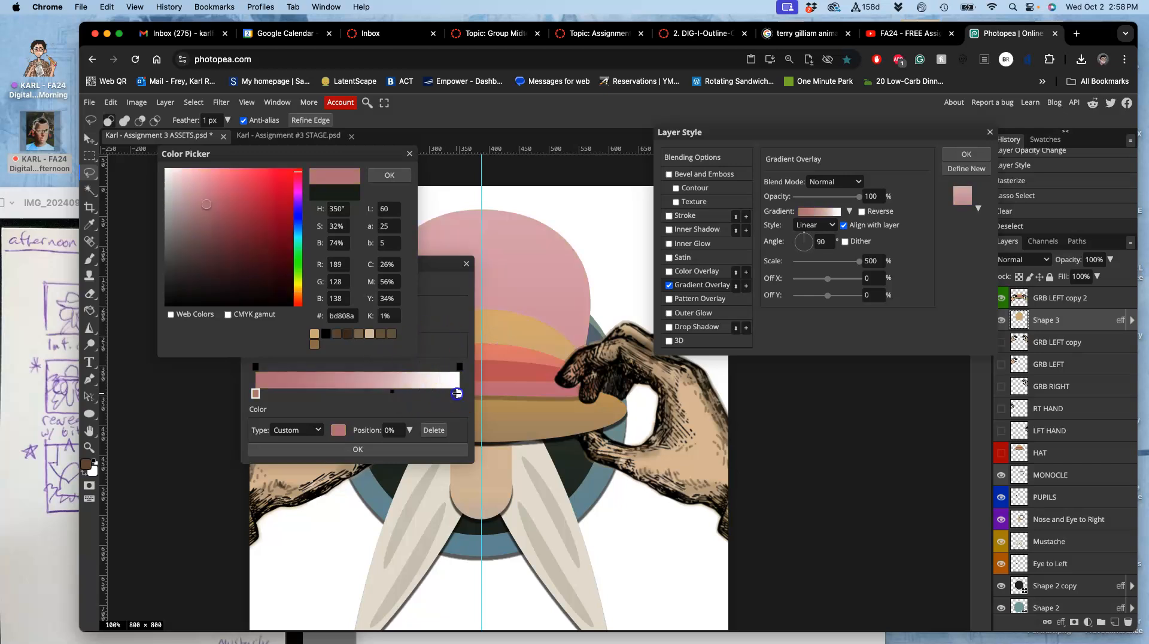
click(485, 436)
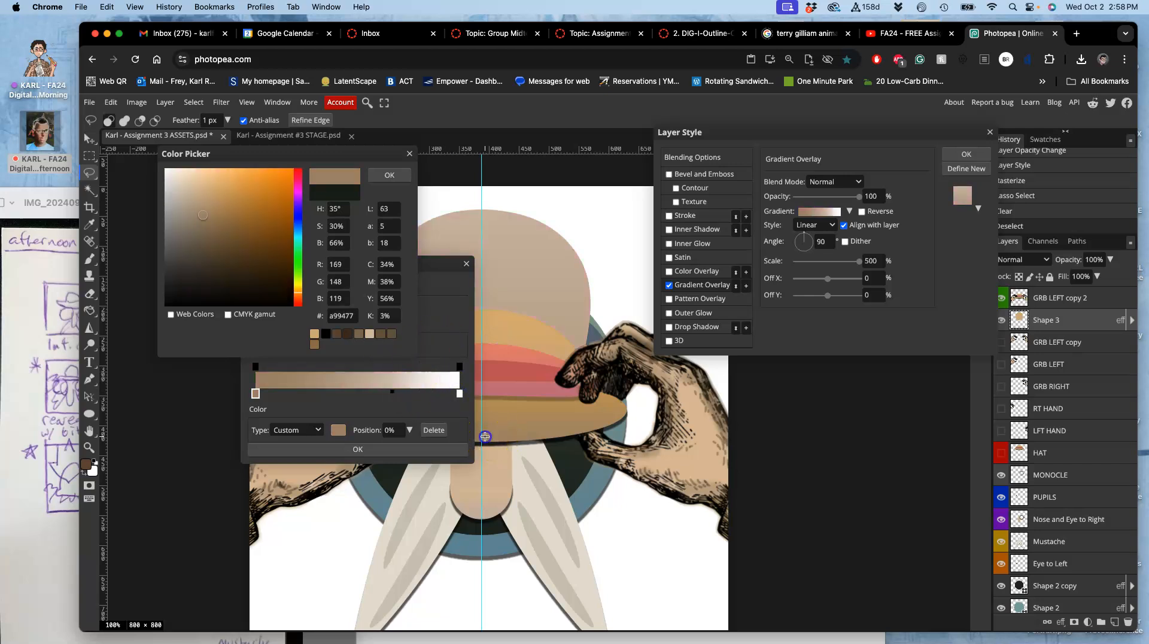
click(356, 443)
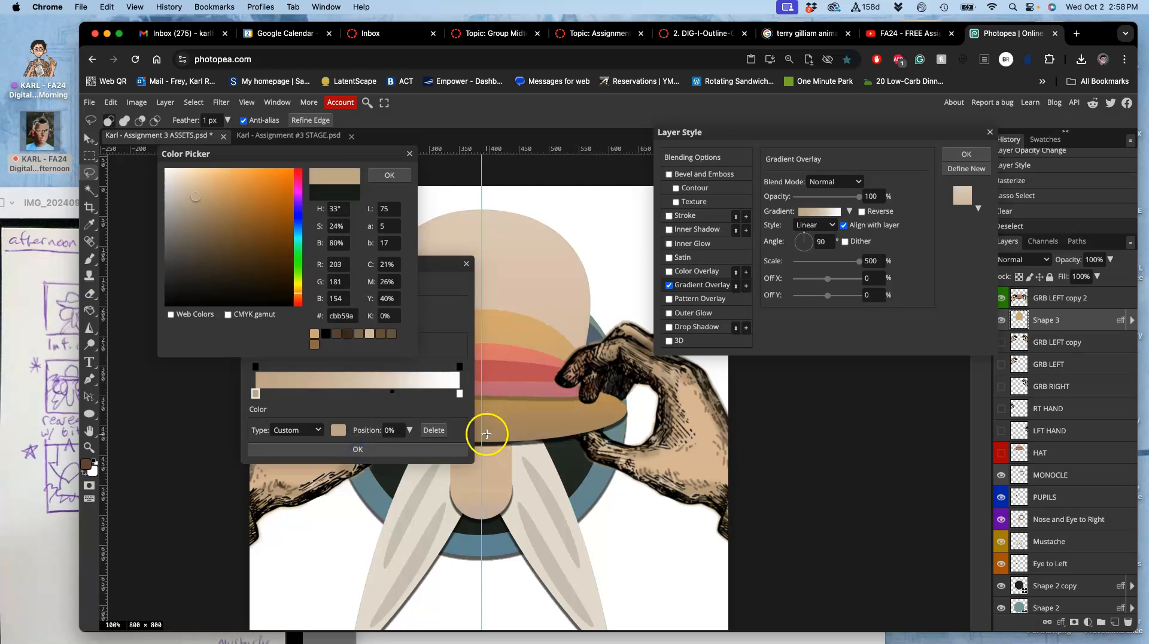
click(487, 434)
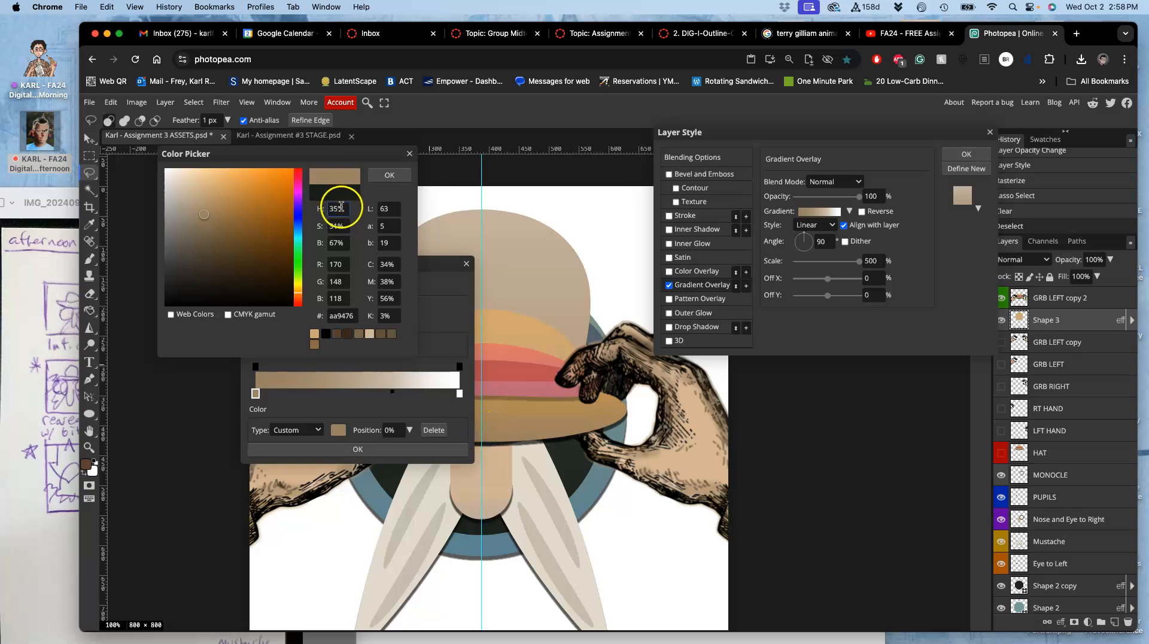
click(389, 175)
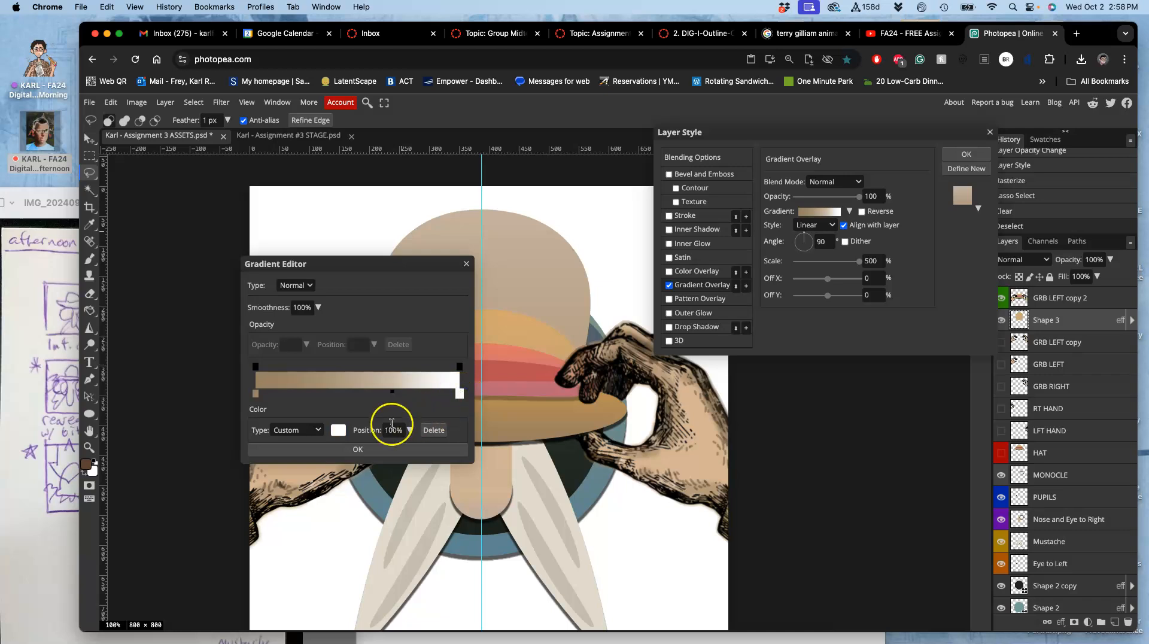
Step: Set the gradient's ending colour stop to light tan #d5b789 sampled from the hat just above its red band, and reduce the overlay's scale to 72%
click(339, 430)
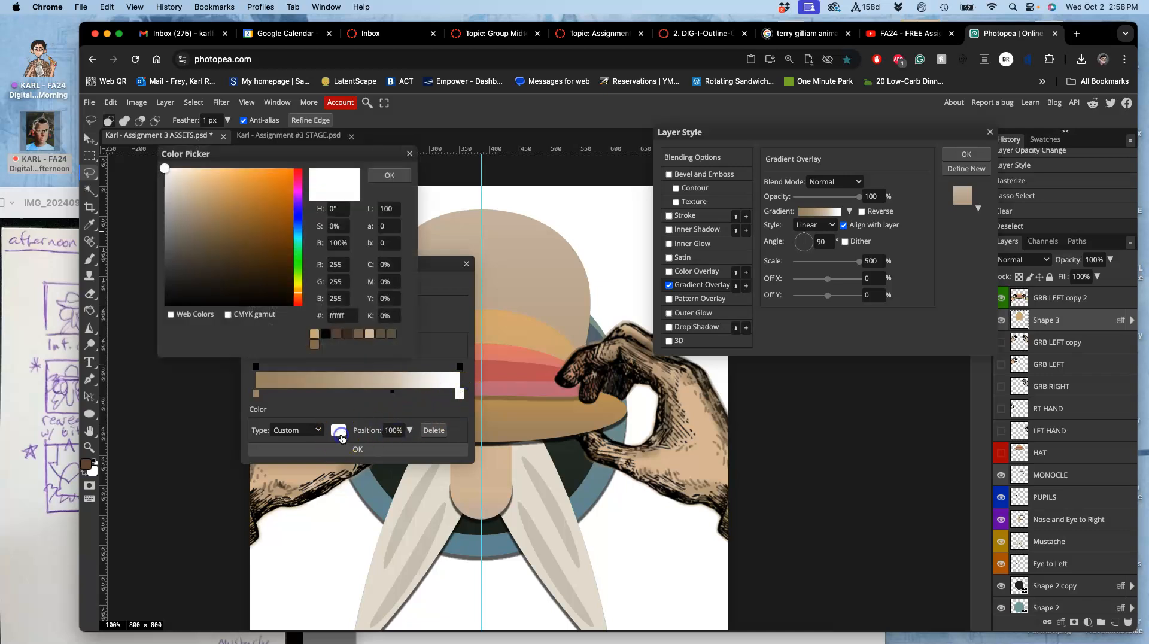
click(516, 325)
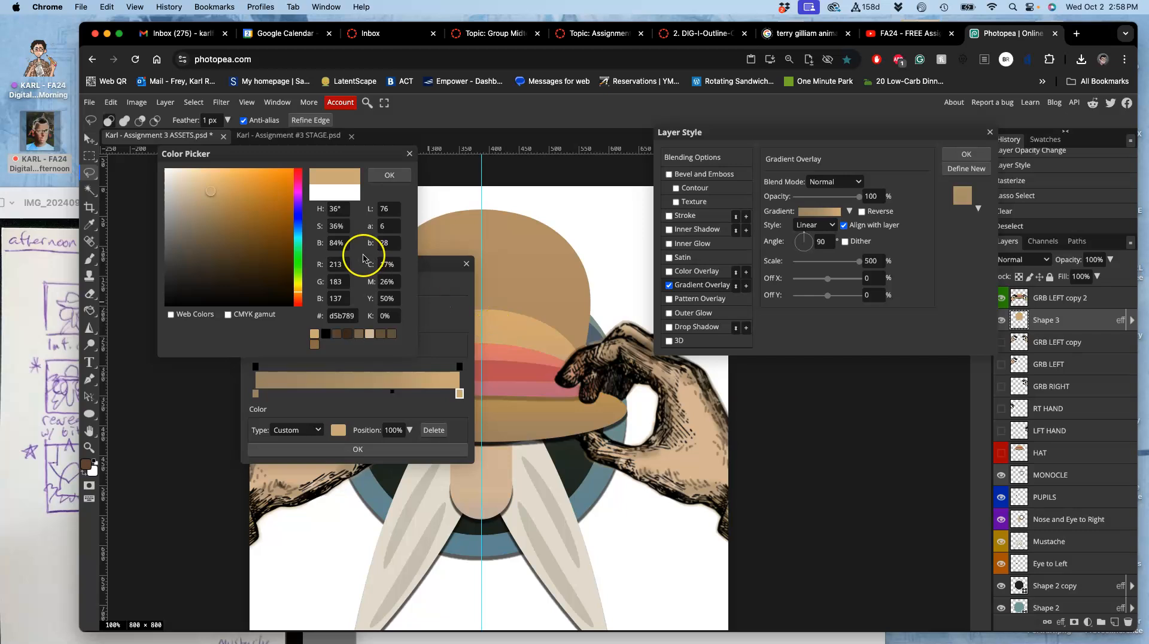
drag(212, 198, 200, 172)
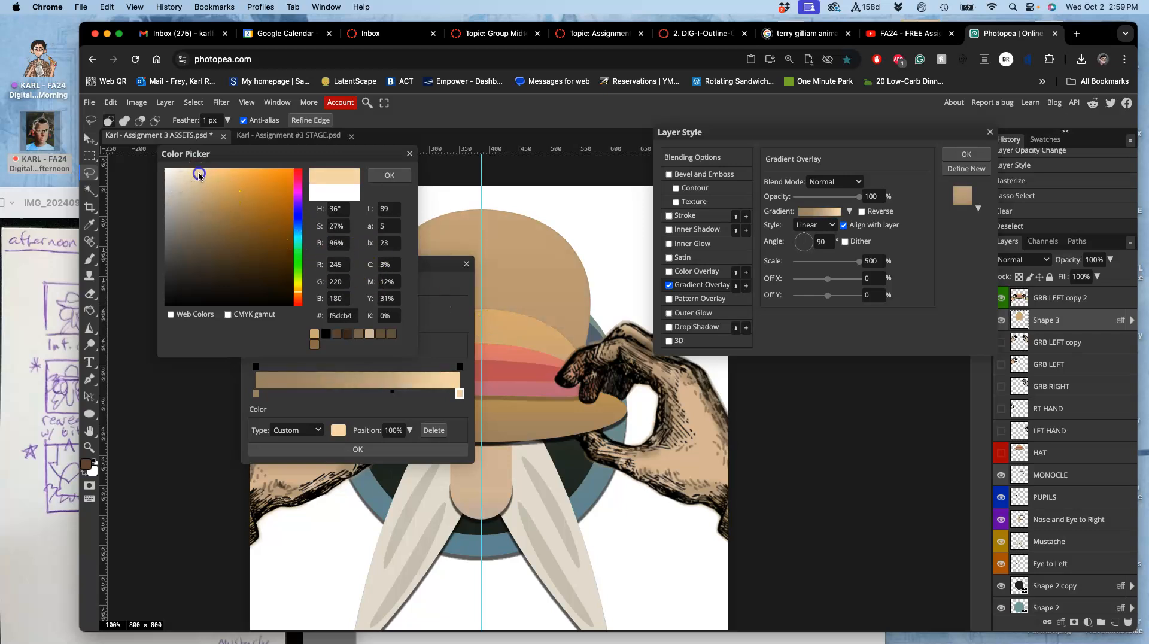
click(499, 325)
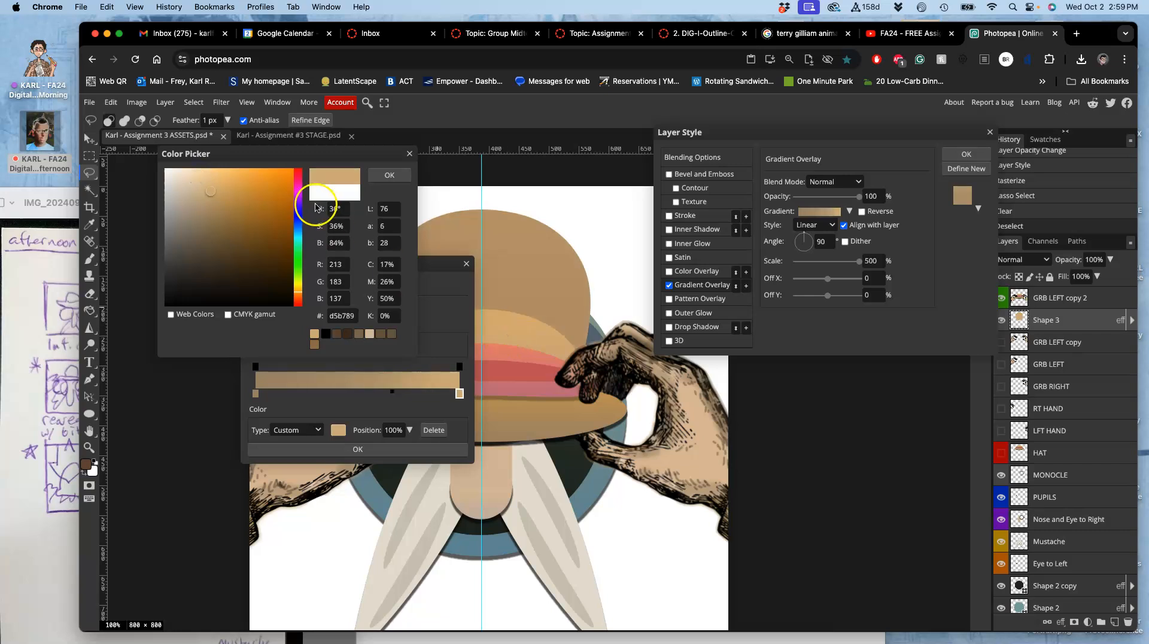
click(390, 174)
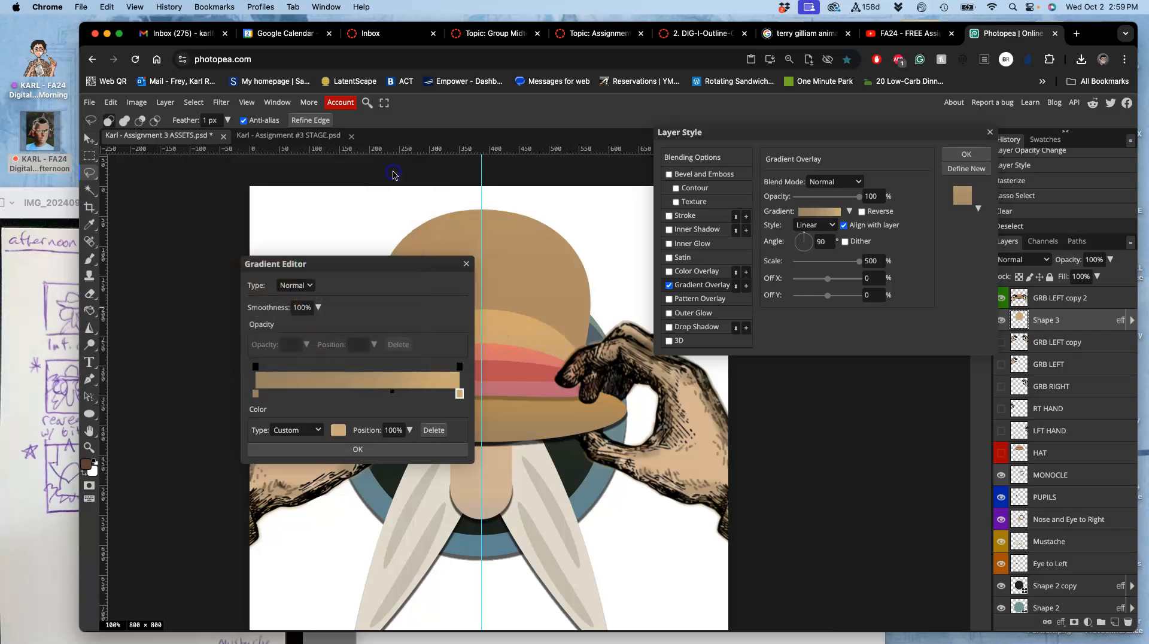
click(357, 450)
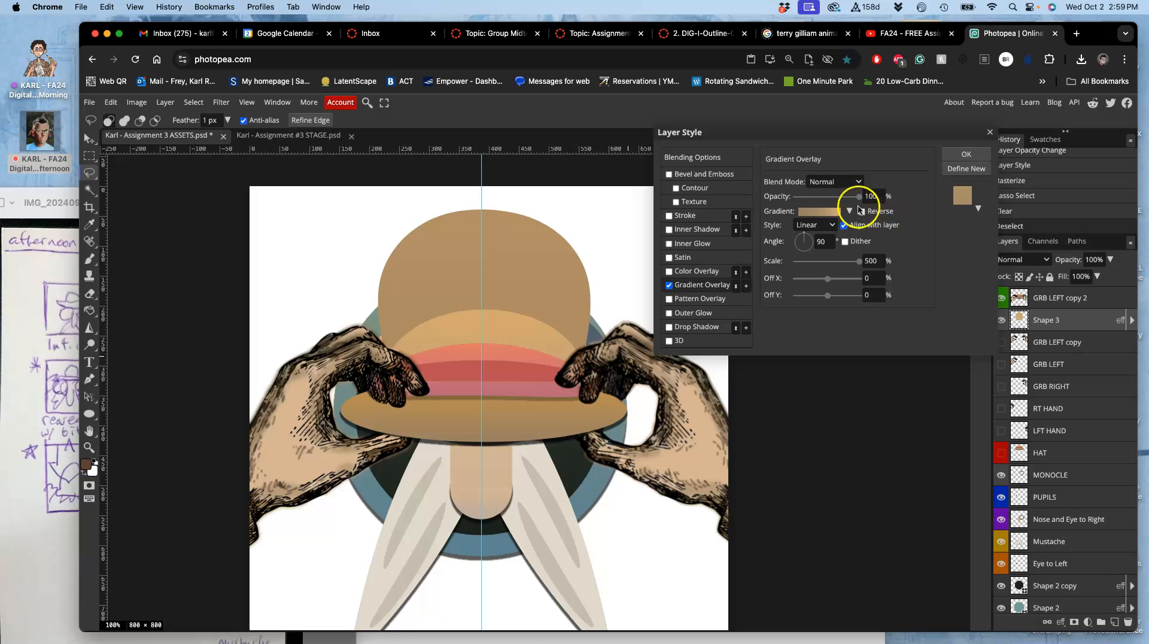
drag(858, 264, 827, 262)
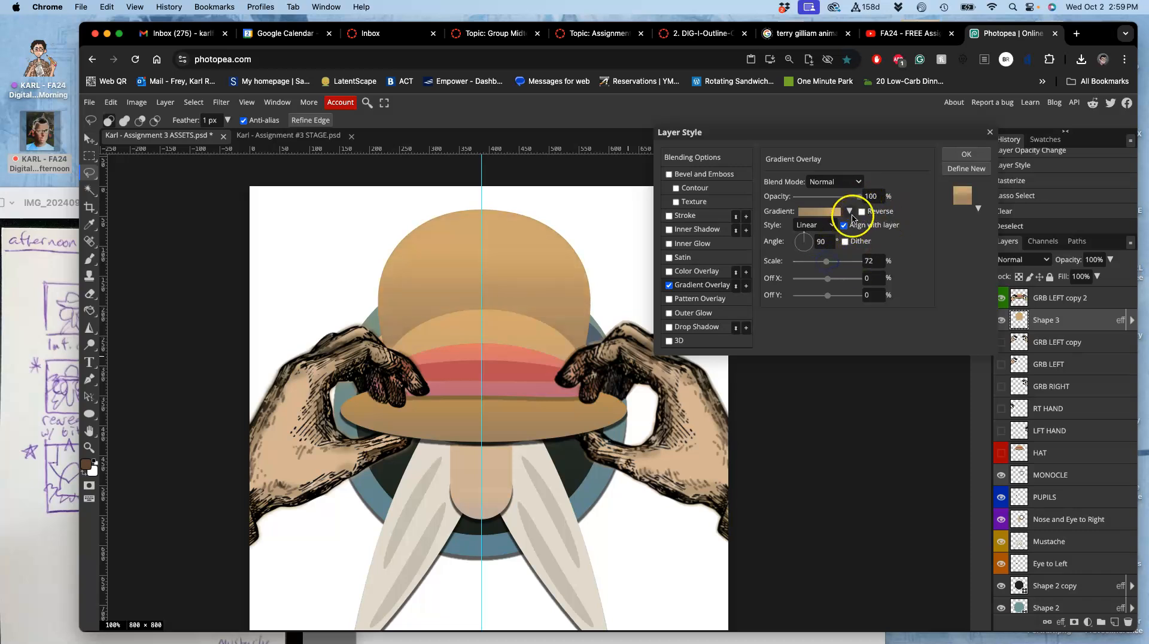